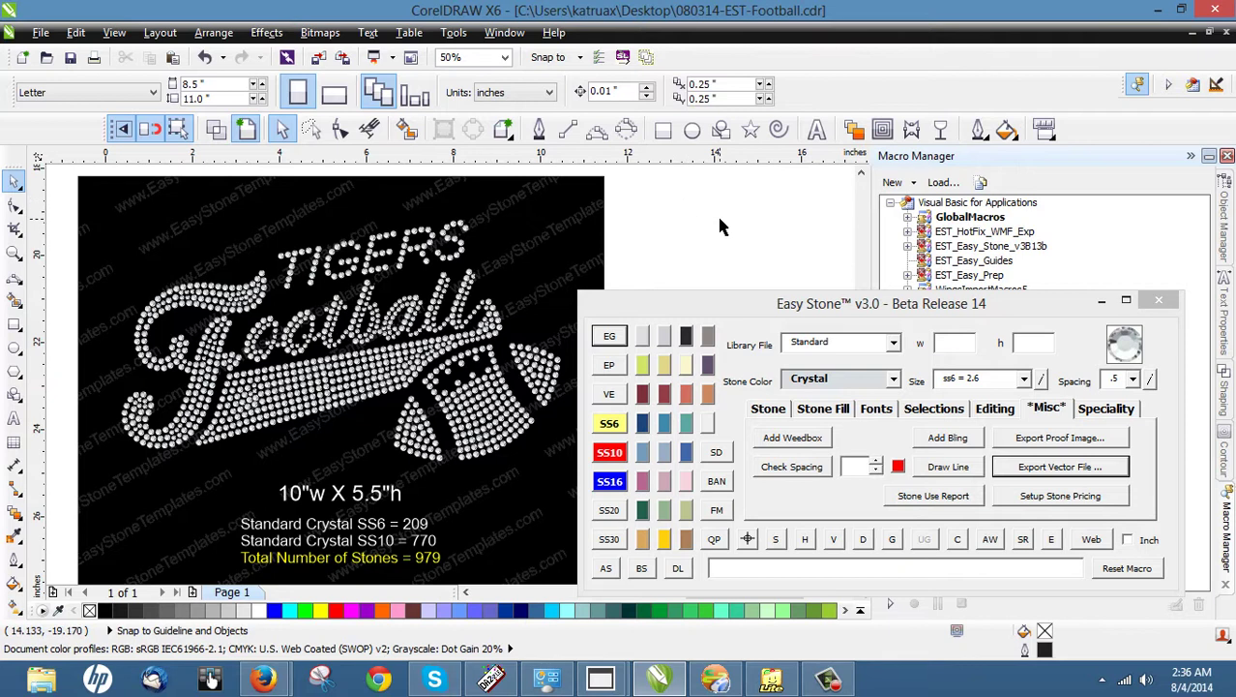
- Duplicate the Football rhinestone design with its black background into the empty workspace above and left of the original
scroll(723, 232, "down", 1)
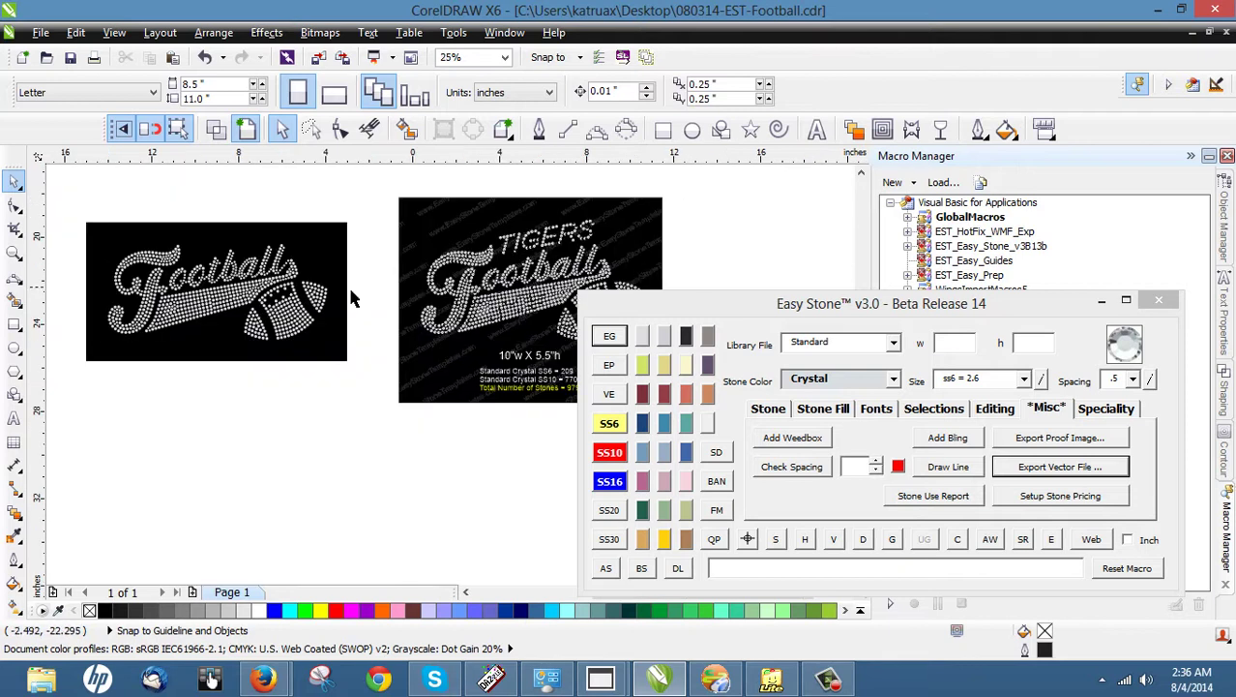
scroll(333, 481, "down", 1)
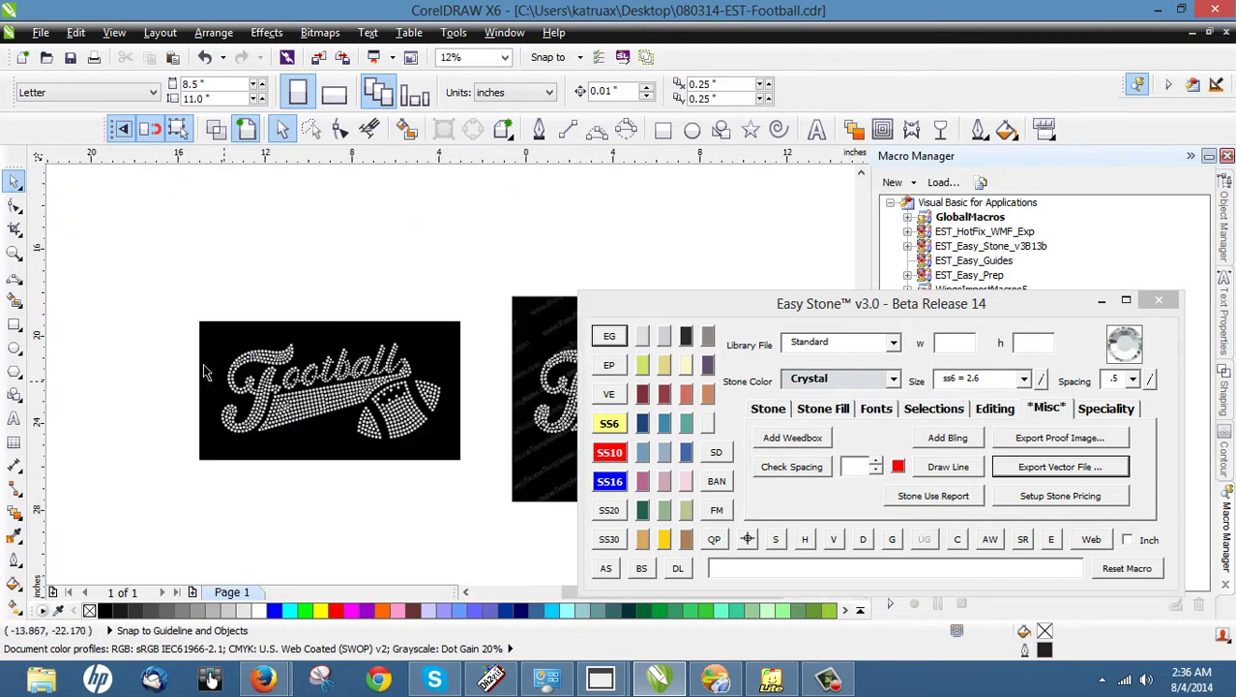
left_click_drag(147, 308, 489, 492)
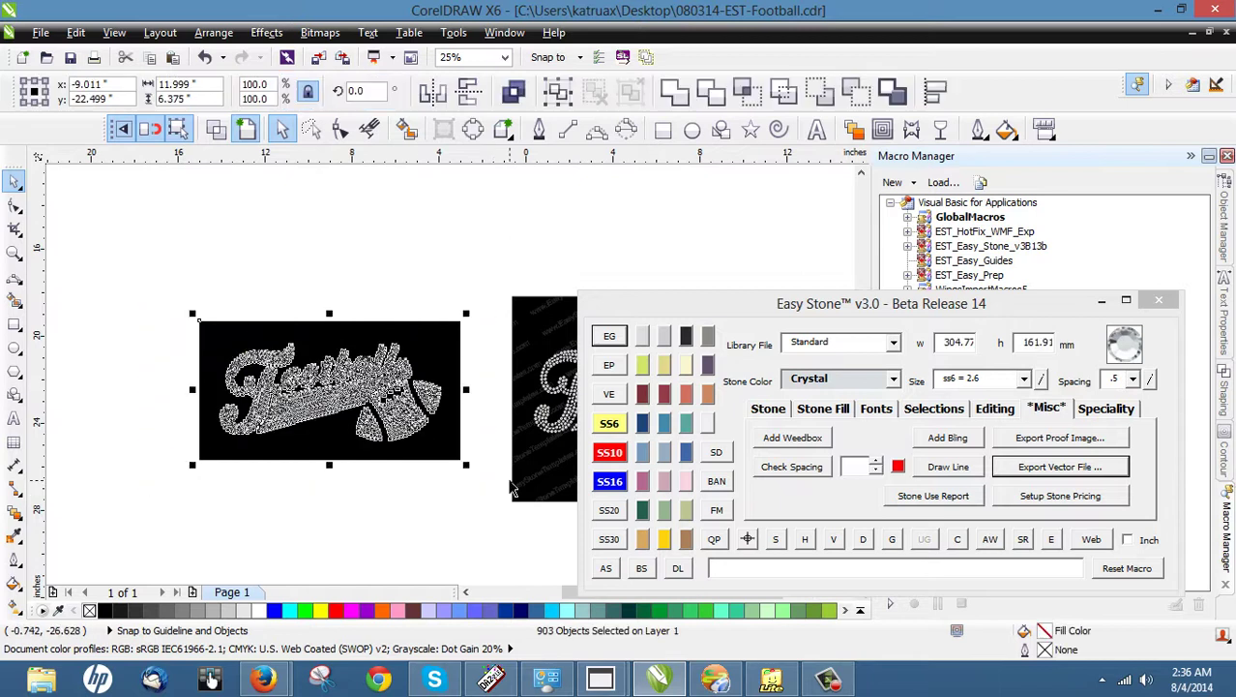
scroll(503, 484, "down", 1)
left_click_drag(445, 440, 213, 308)
right_click(231, 313)
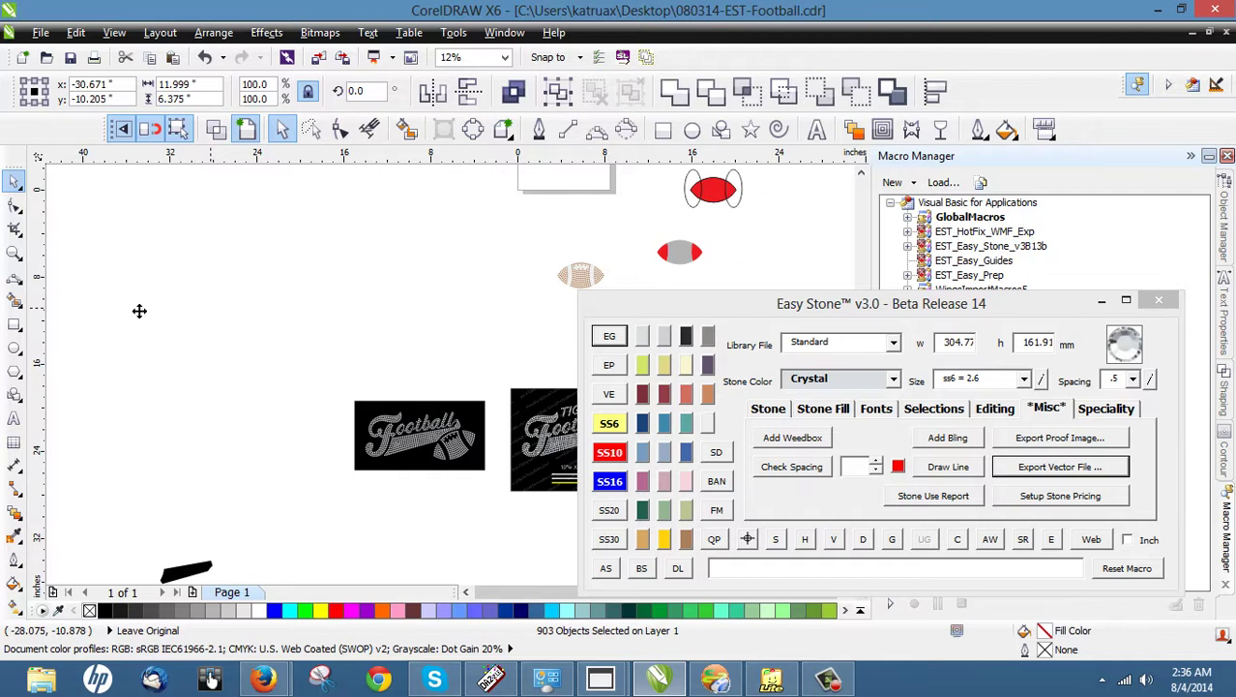
- Delete the black background rectangle from the duplicated Football design
left_click(126, 260)
scroll(125, 260, "up", 1)
left_click(215, 283)
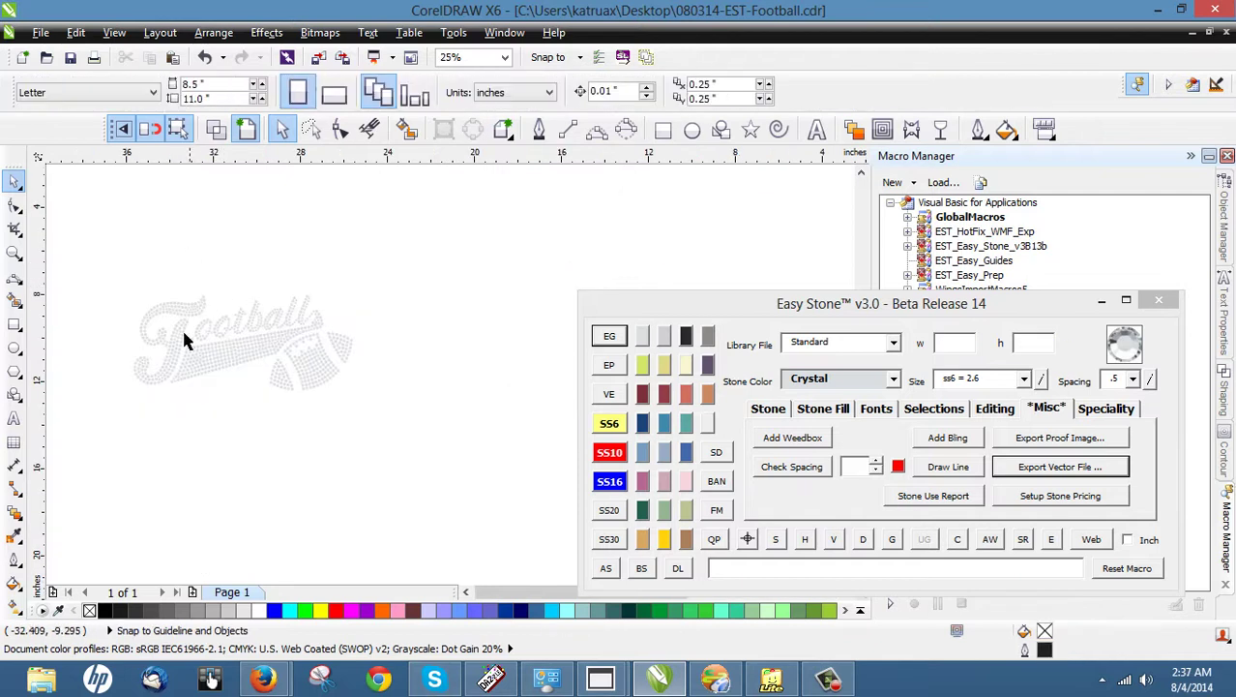
- Recolor all the stones of the duplicated Football design to Jet Black
scroll(175, 327, "up", 1)
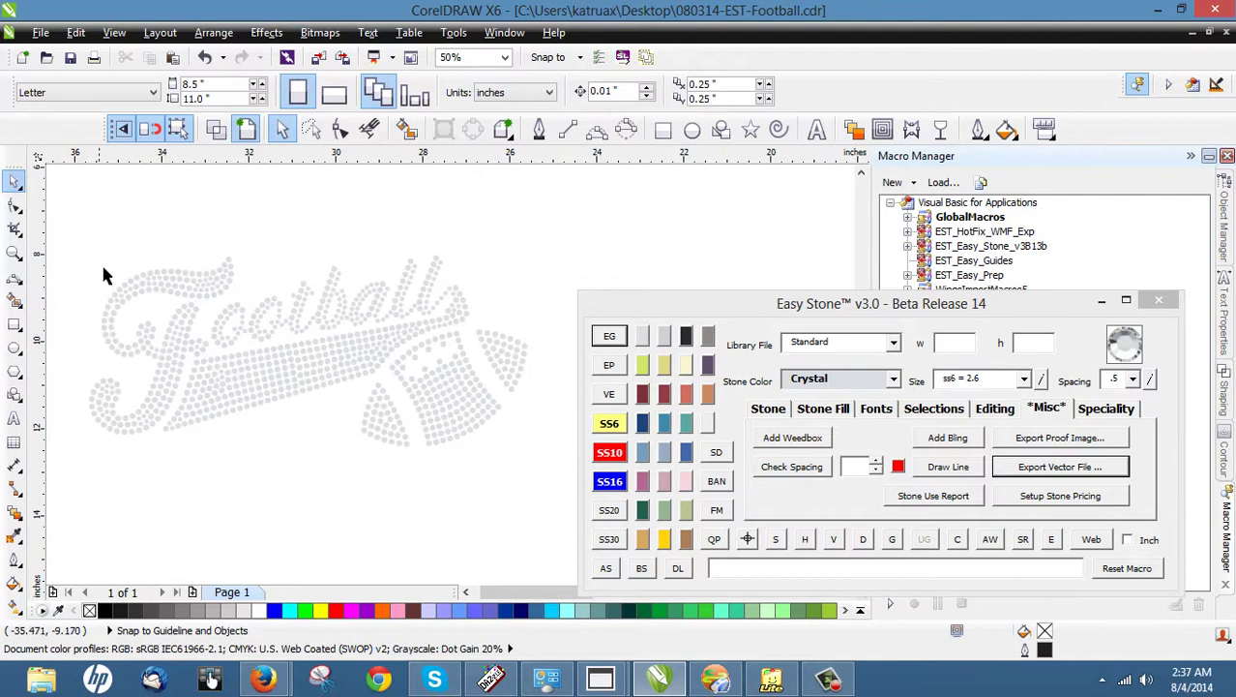
left_click_drag(67, 232, 569, 524)
left_click(686, 336)
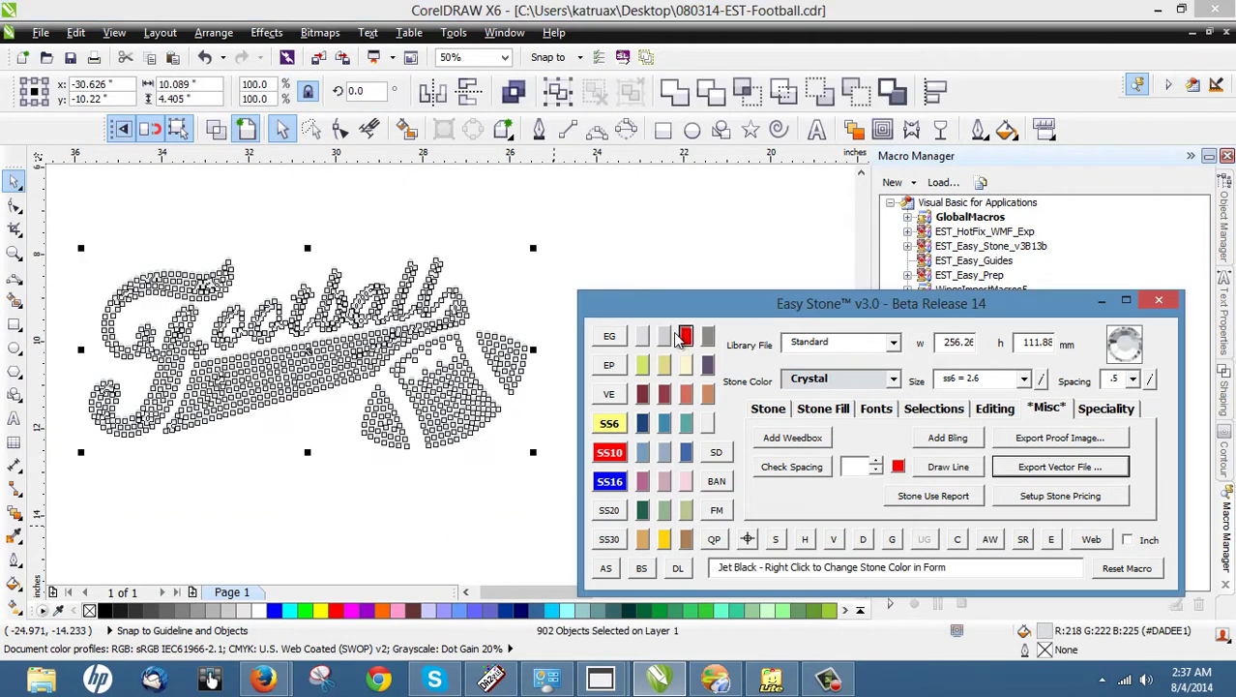
left_click(248, 214)
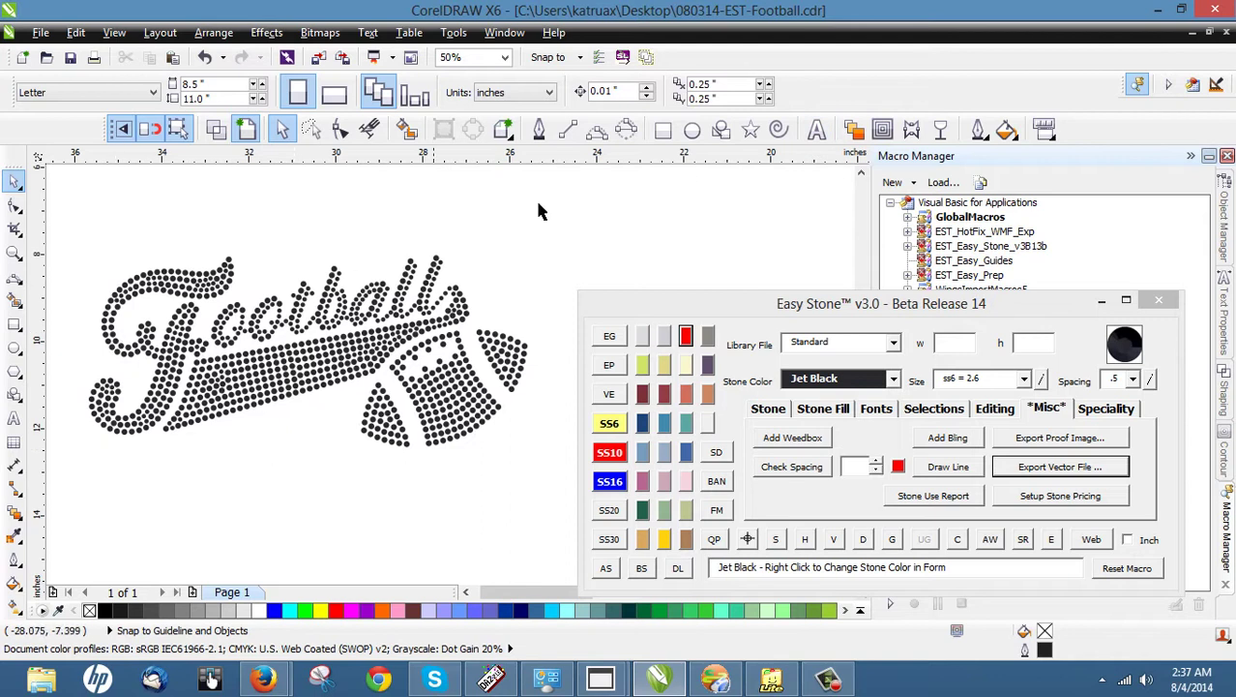
- Add the artistic text "EAGLES" above the Football lettering
left_click(816, 129)
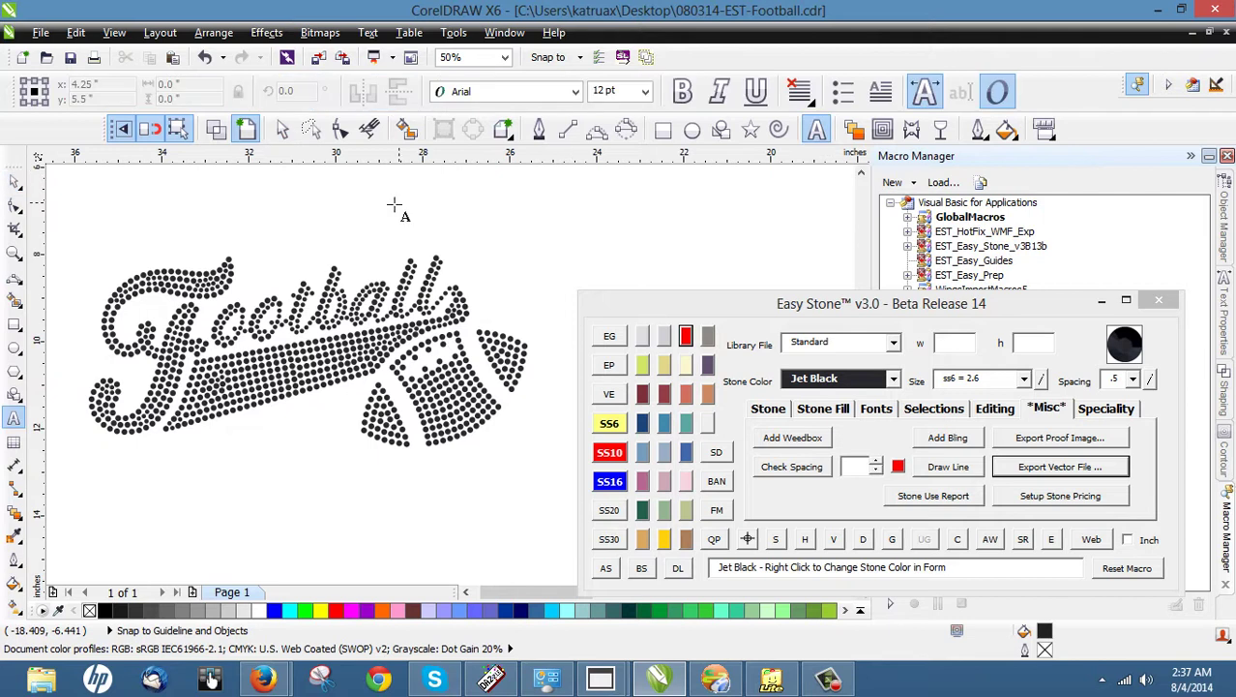
left_click(310, 216)
type("EAG")
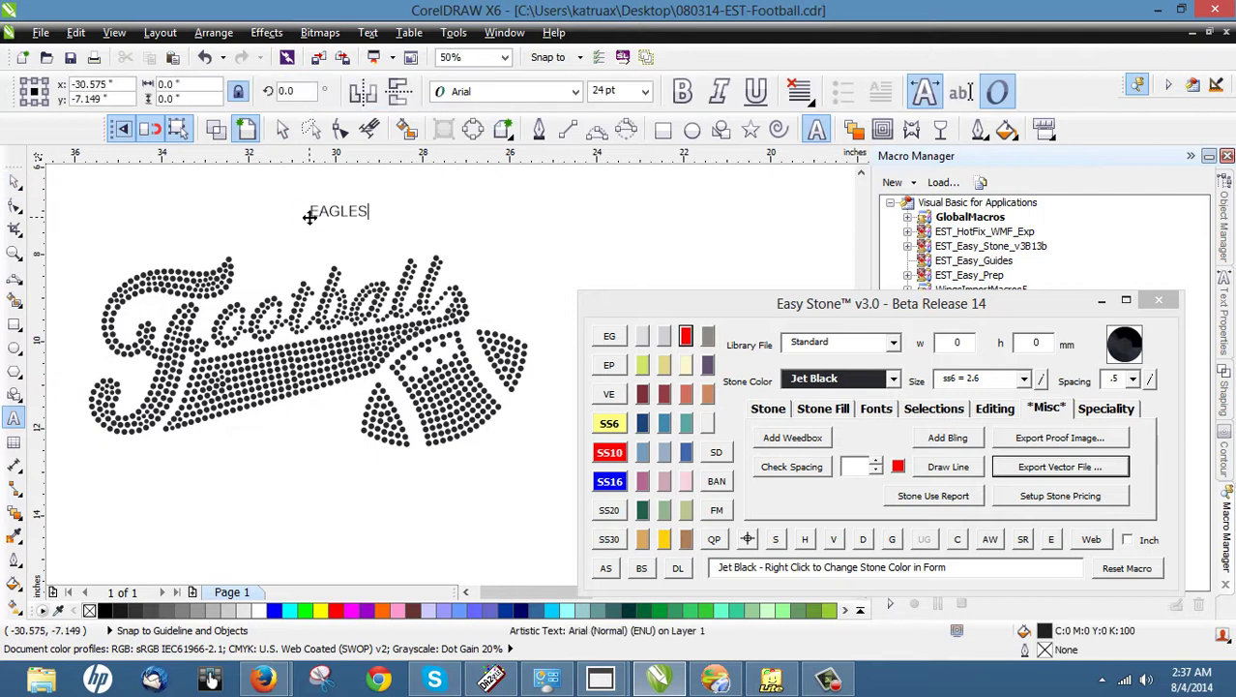
type("LES")
left_click(14, 181)
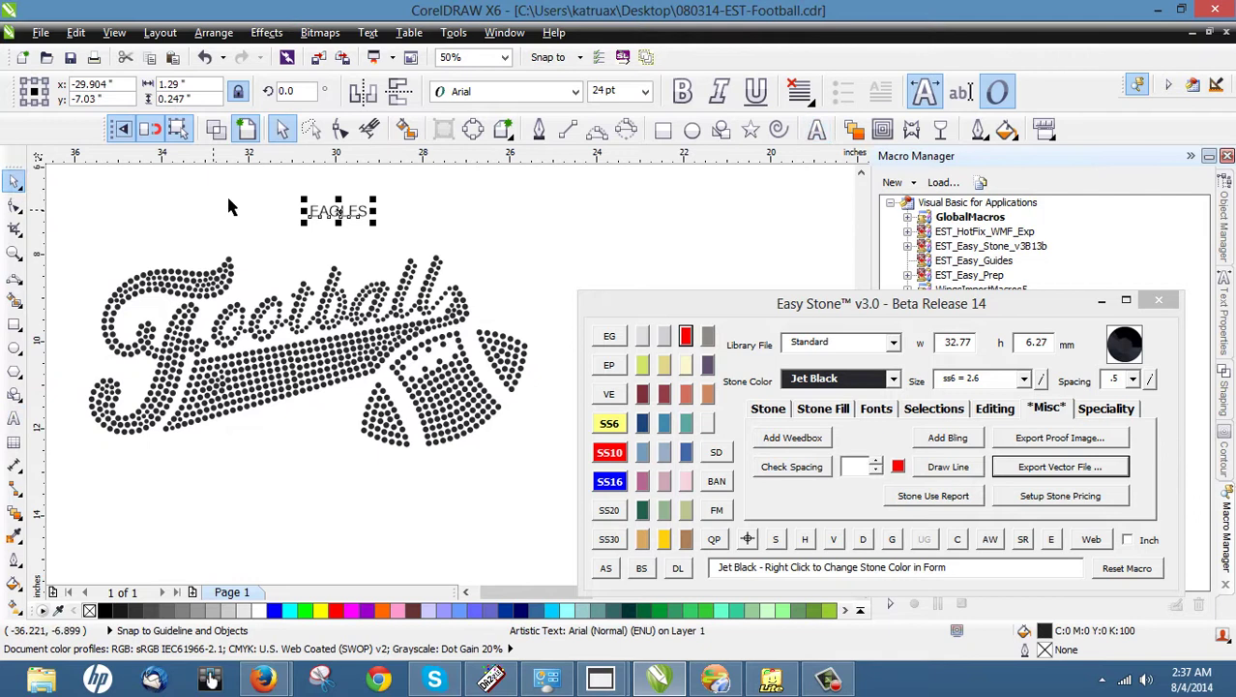
- Enlarge the EAGLES text to about 3.7 inches wide and place it just above the Football lettering
scroll(226, 193, "up", 2)
left_click_drag(376, 243, 172, 282)
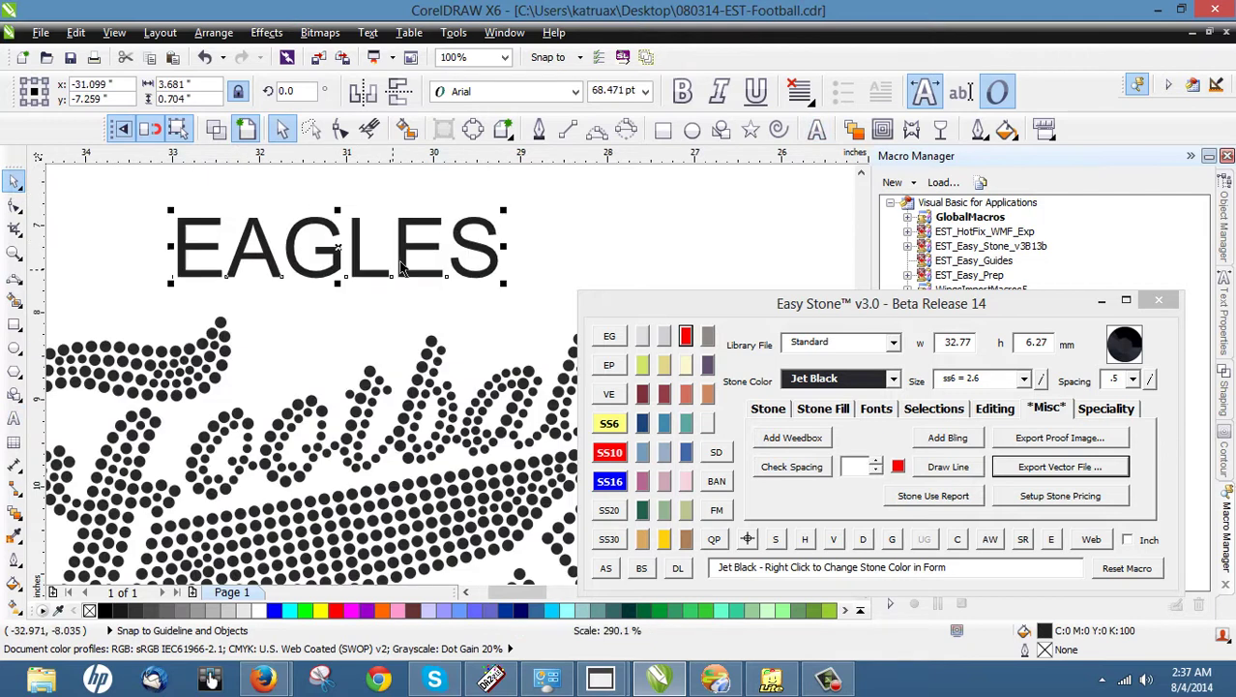
left_click_drag(394, 286, 430, 292)
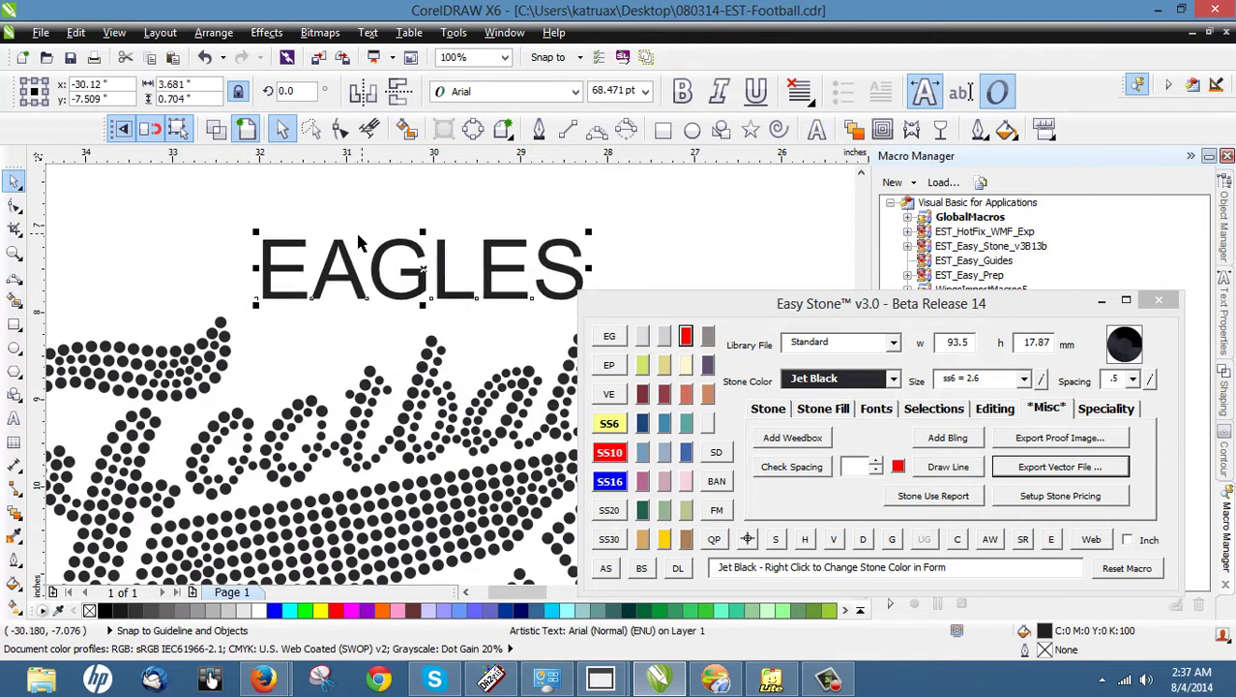
scroll(356, 230, "down", 1)
scroll(390, 254, "up", 1)
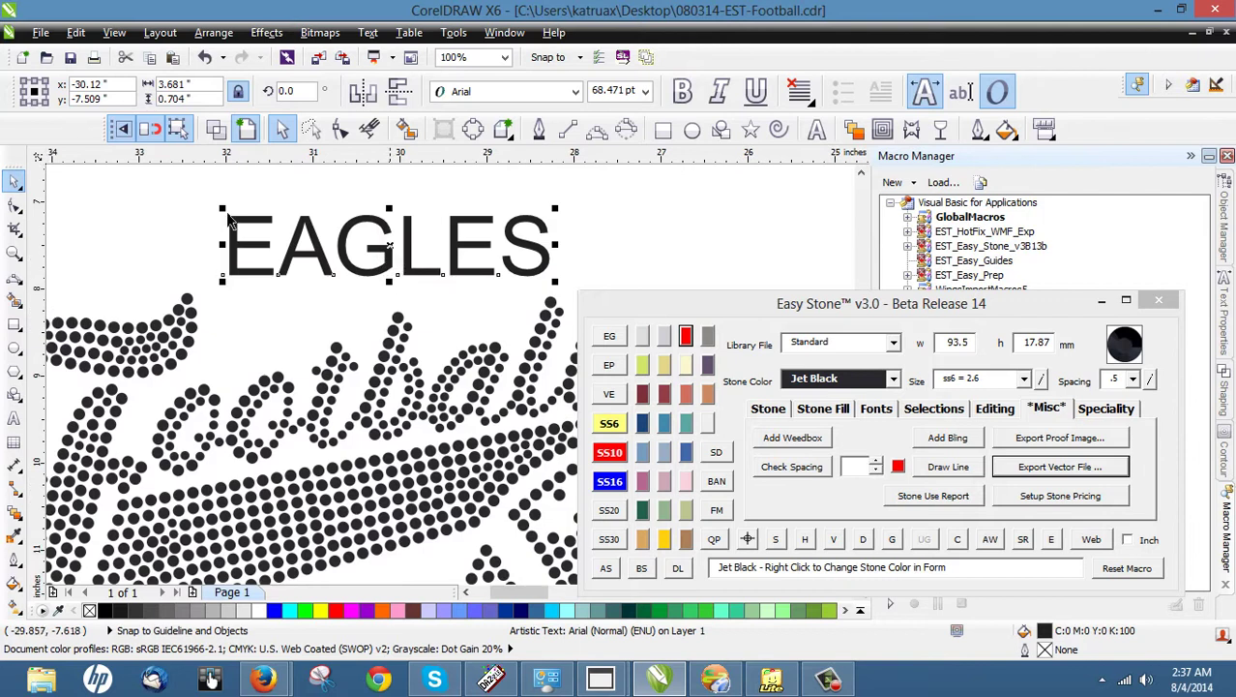
left_click(92, 213)
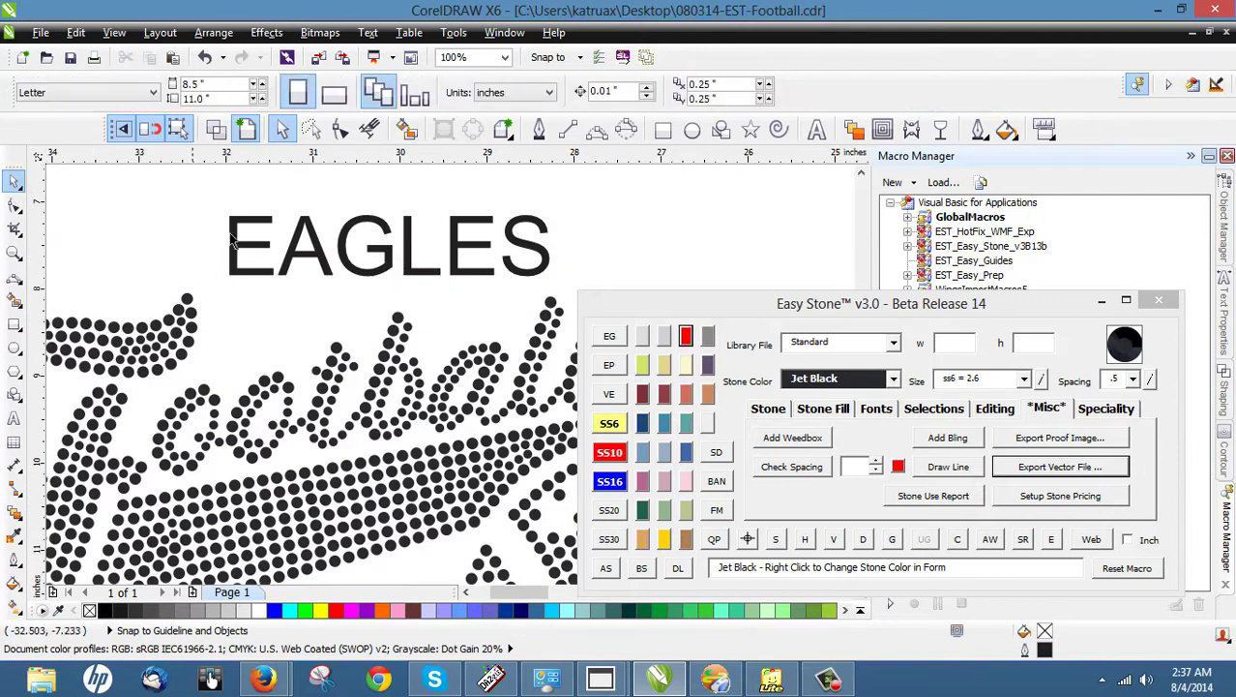
- Skew the EAGLES text vertically to about 10.6° so its baseline follows the upward slope of the Football lettering
left_click(391, 266)
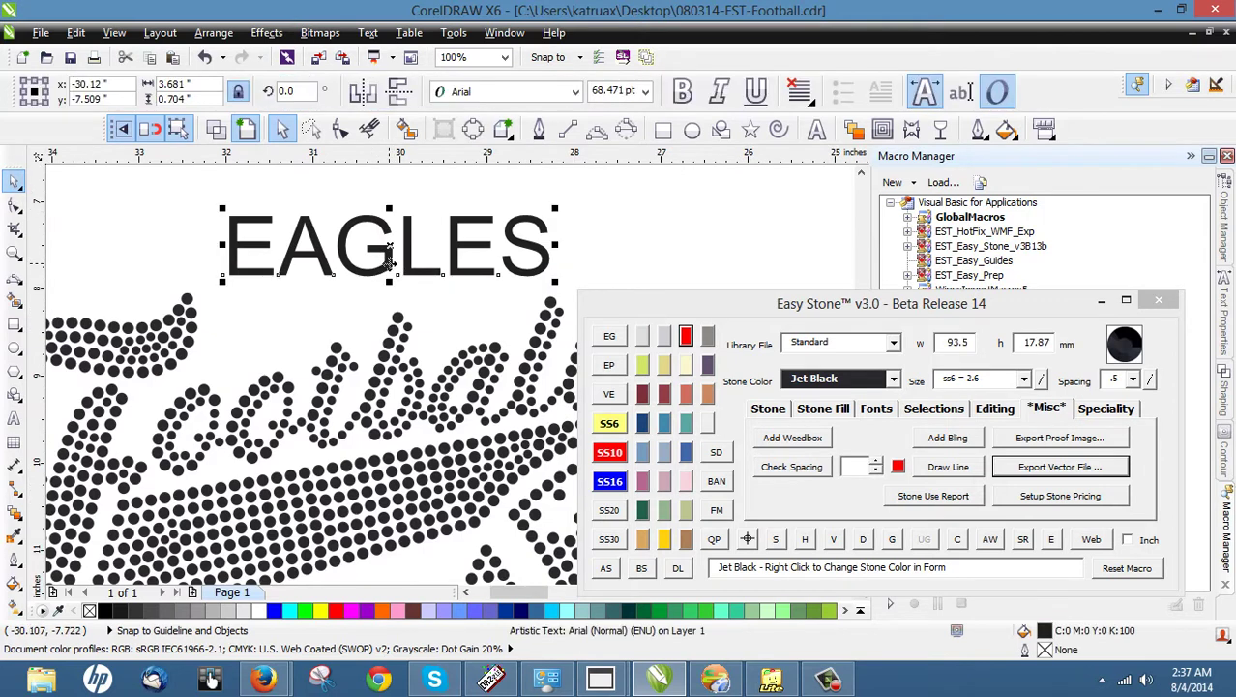
left_click(390, 257)
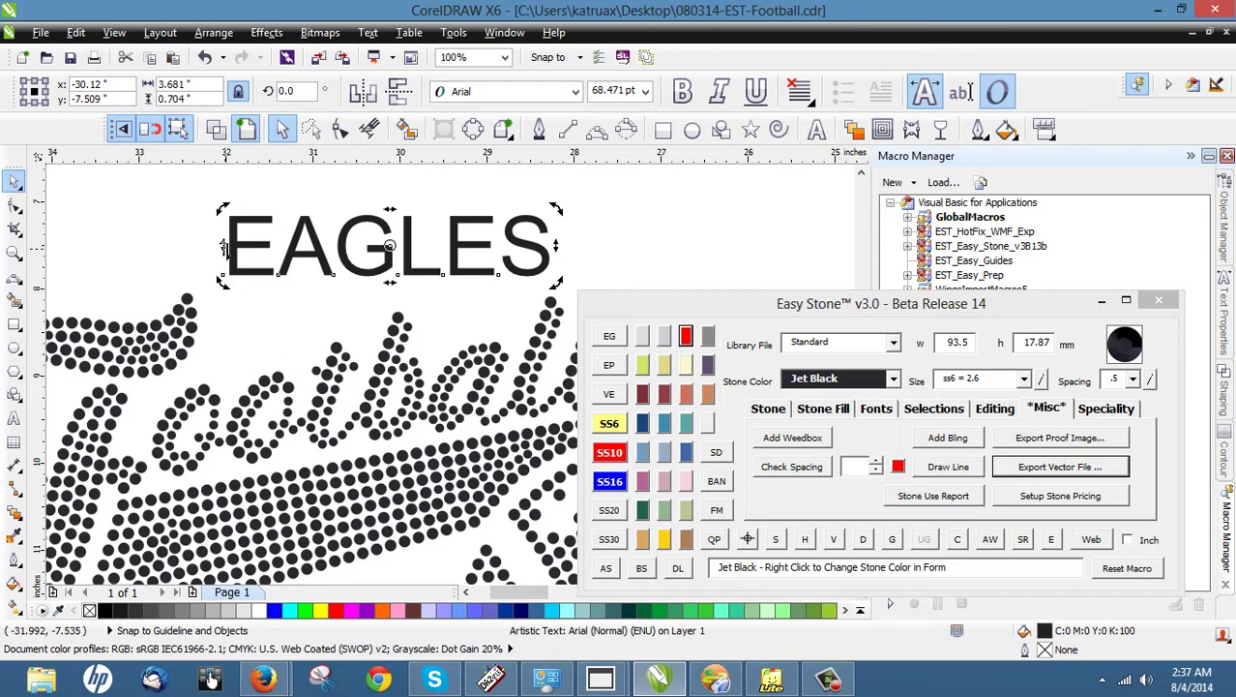
left_click_drag(223, 246, 220, 301)
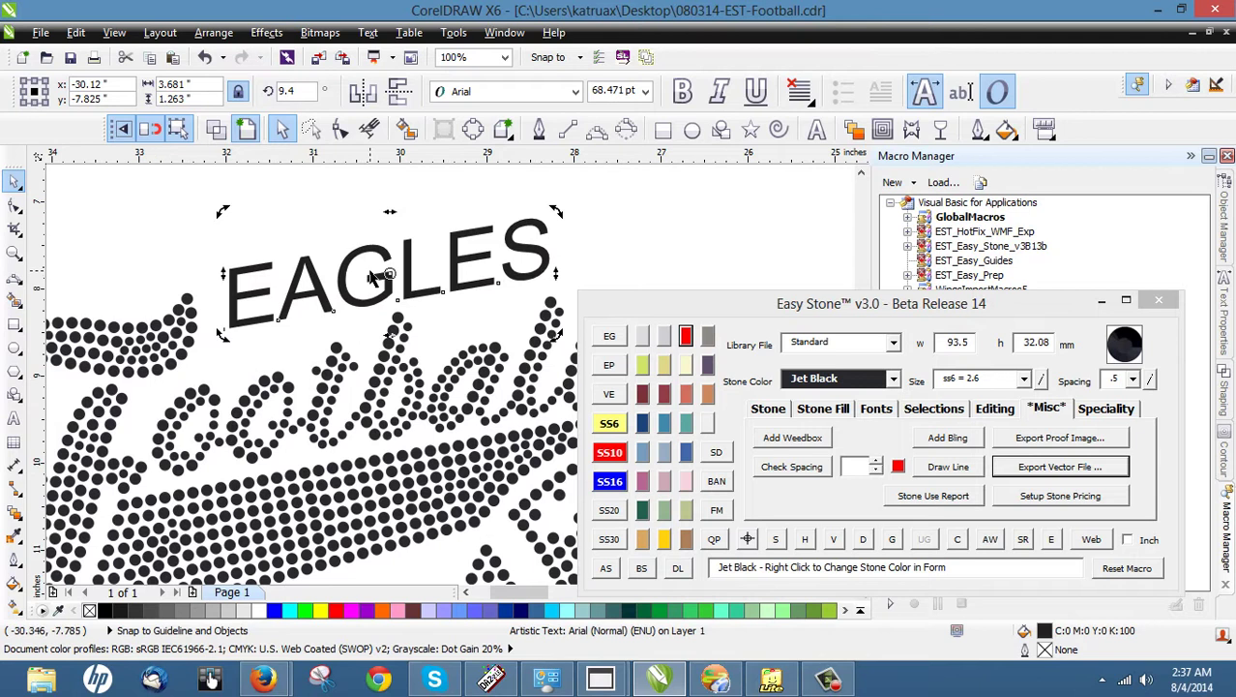
scroll(343, 307, "down", 1)
scroll(346, 309, "up", 1)
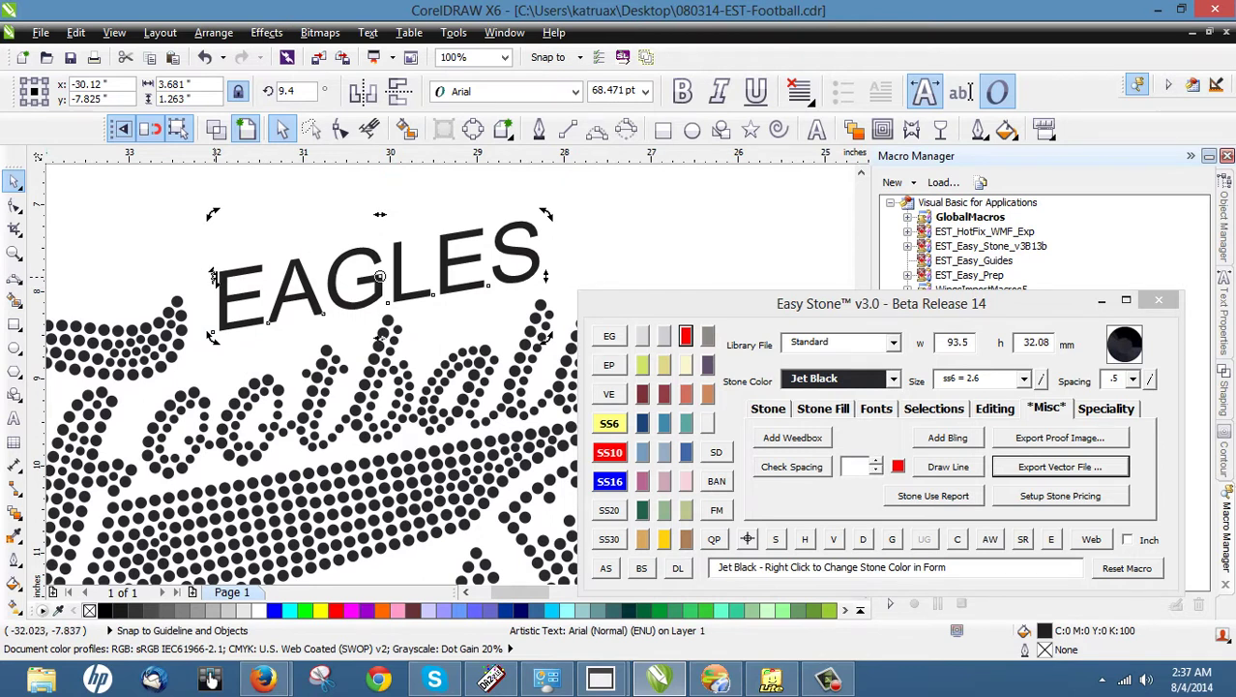
left_click_drag(215, 278, 207, 285)
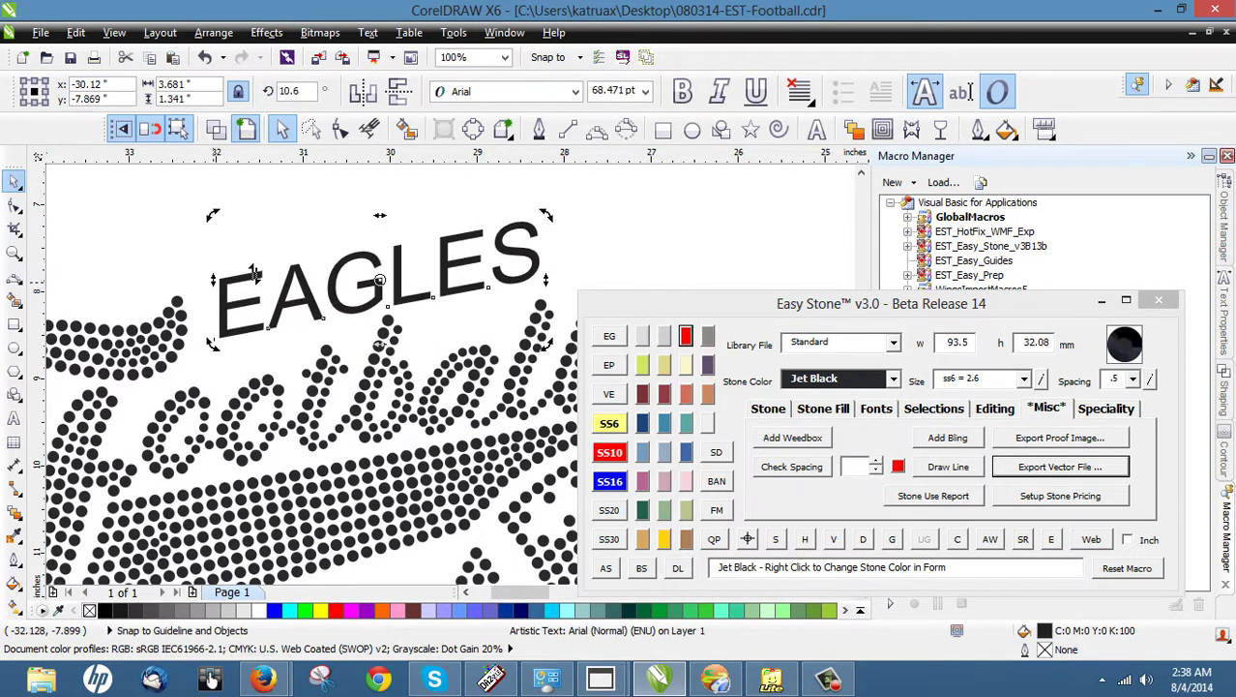
scroll(254, 275, "down", 2)
key("Escape")
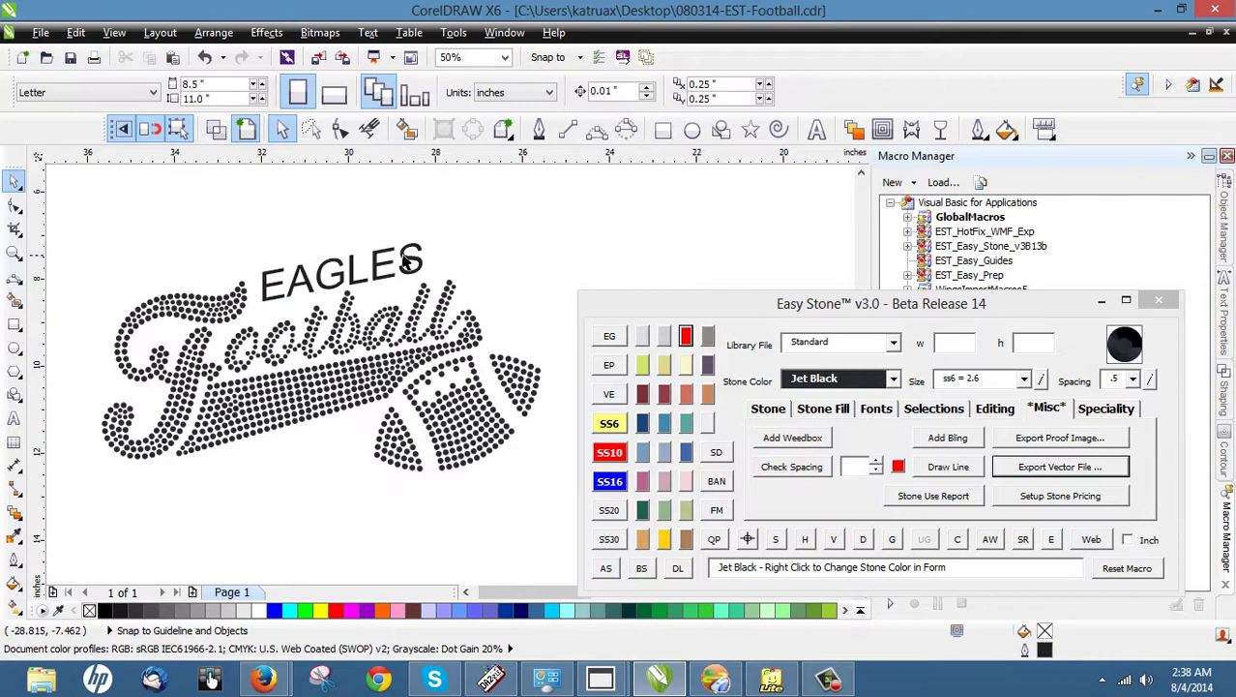
- Scale the skewed EAGLES text up proportionally to about 4.3 inches wide
left_click(407, 258)
left_click_drag(428, 237, 456, 217)
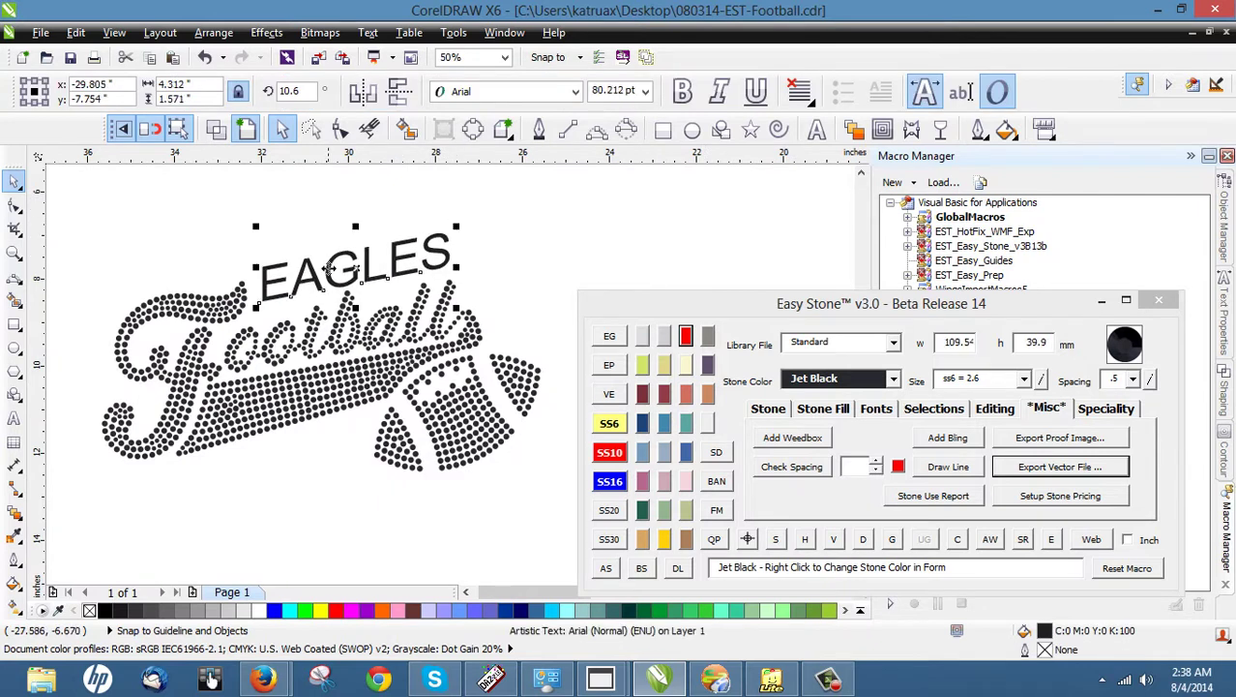
scroll(329, 269, "up", 2)
scroll(329, 276, "down", 2)
left_click(214, 259)
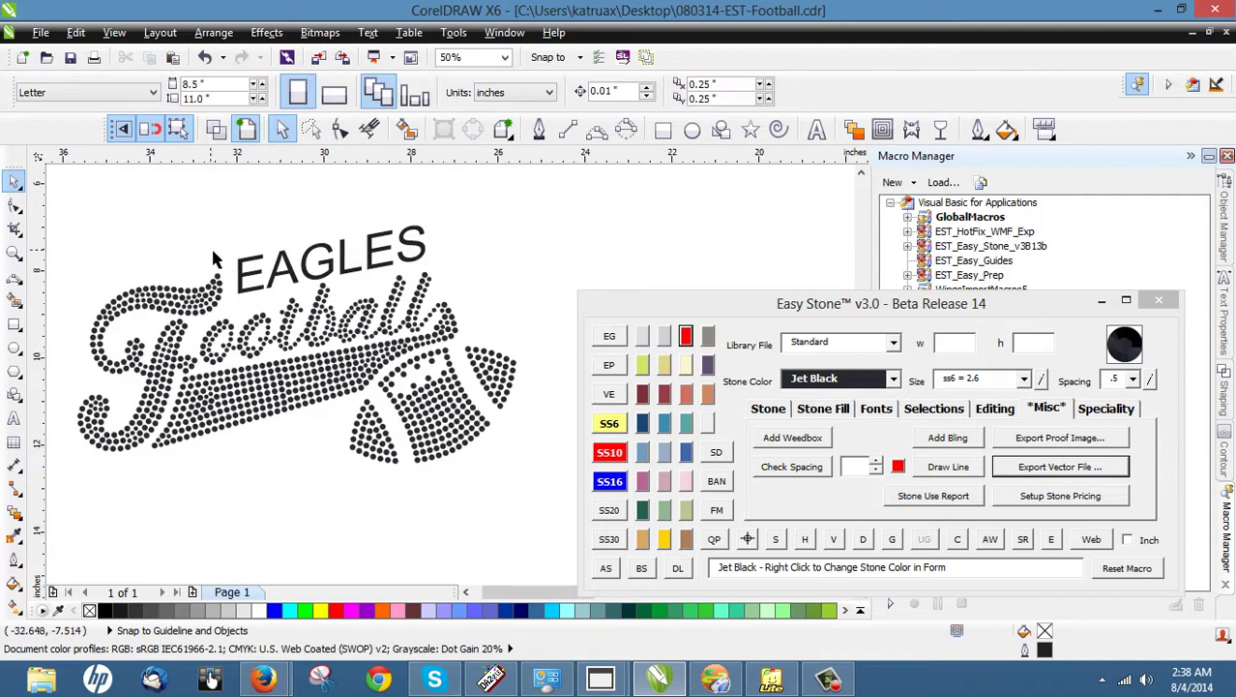
- Skew the EAGLES text horizontally so its letters lean right like the Football script, about 4.6 inches wide overall
scroll(274, 264, "up", 2)
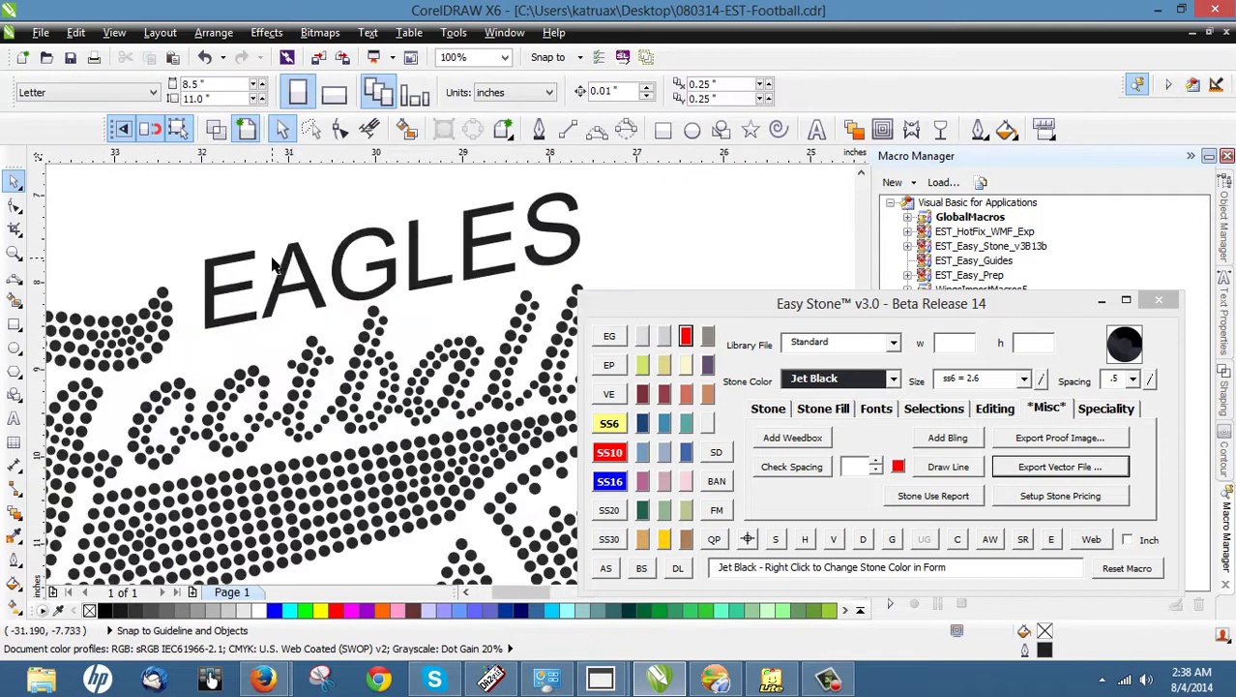
left_click(283, 274)
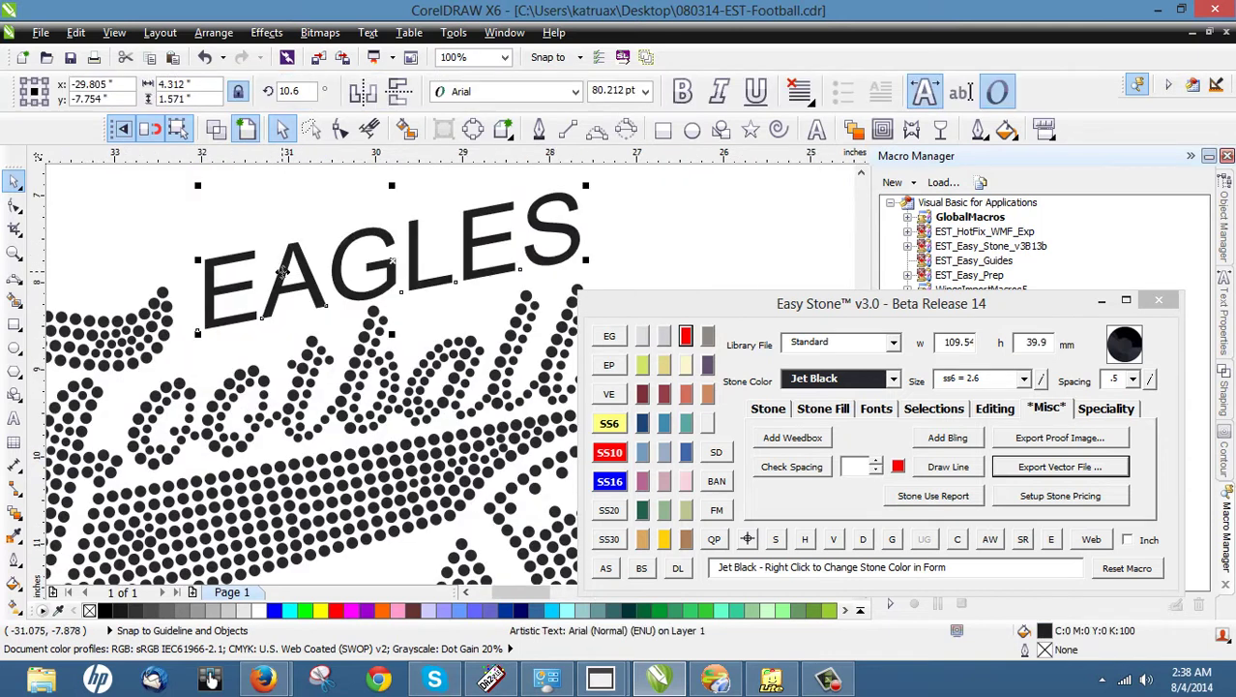
left_click(283, 274)
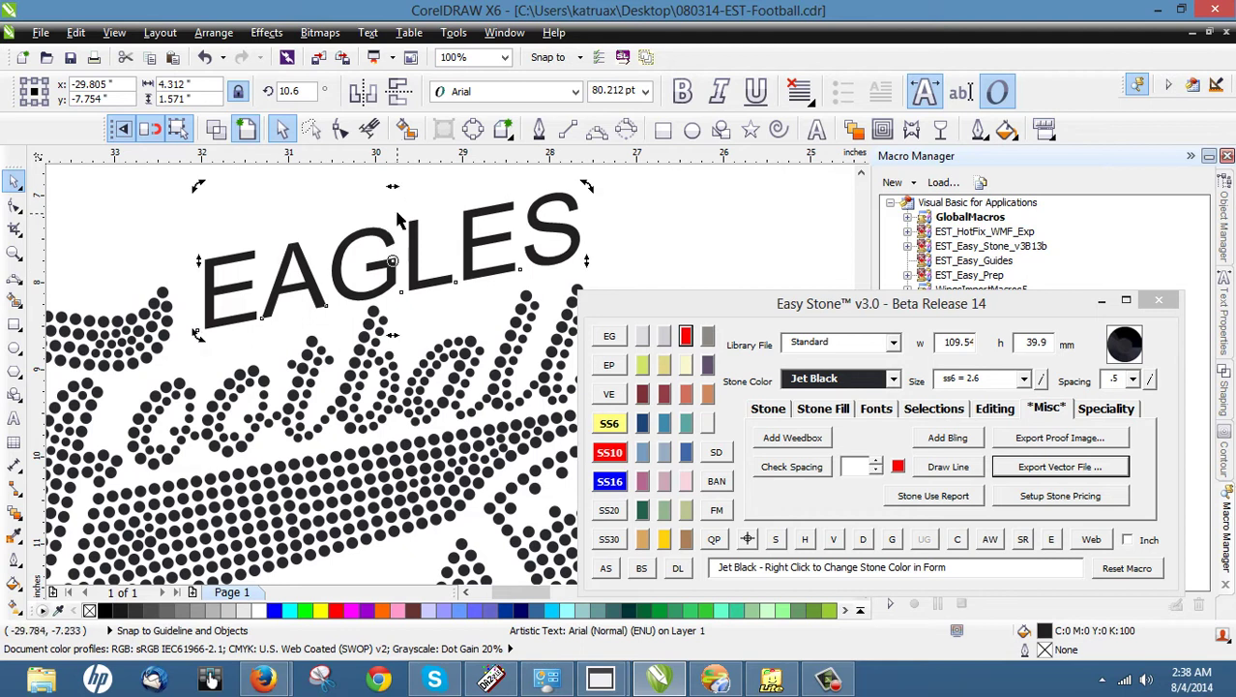
left_click_drag(390, 187, 420, 228)
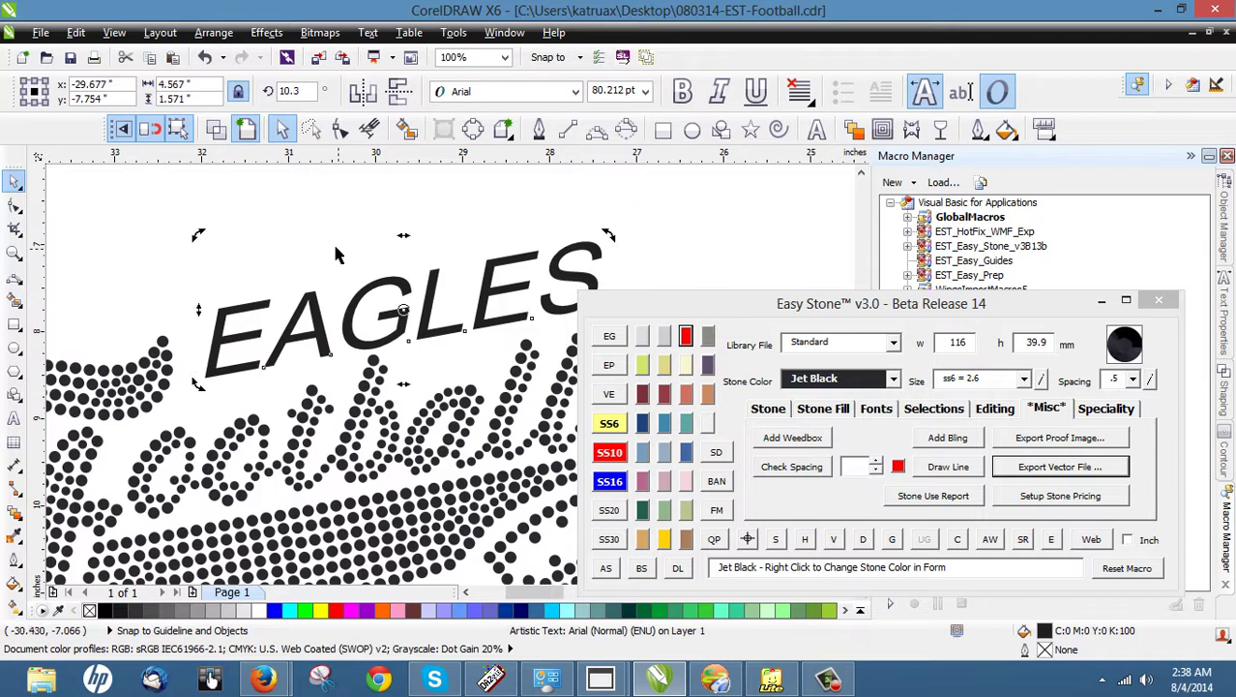
left_click(366, 211)
scroll(339, 310, "down", 1)
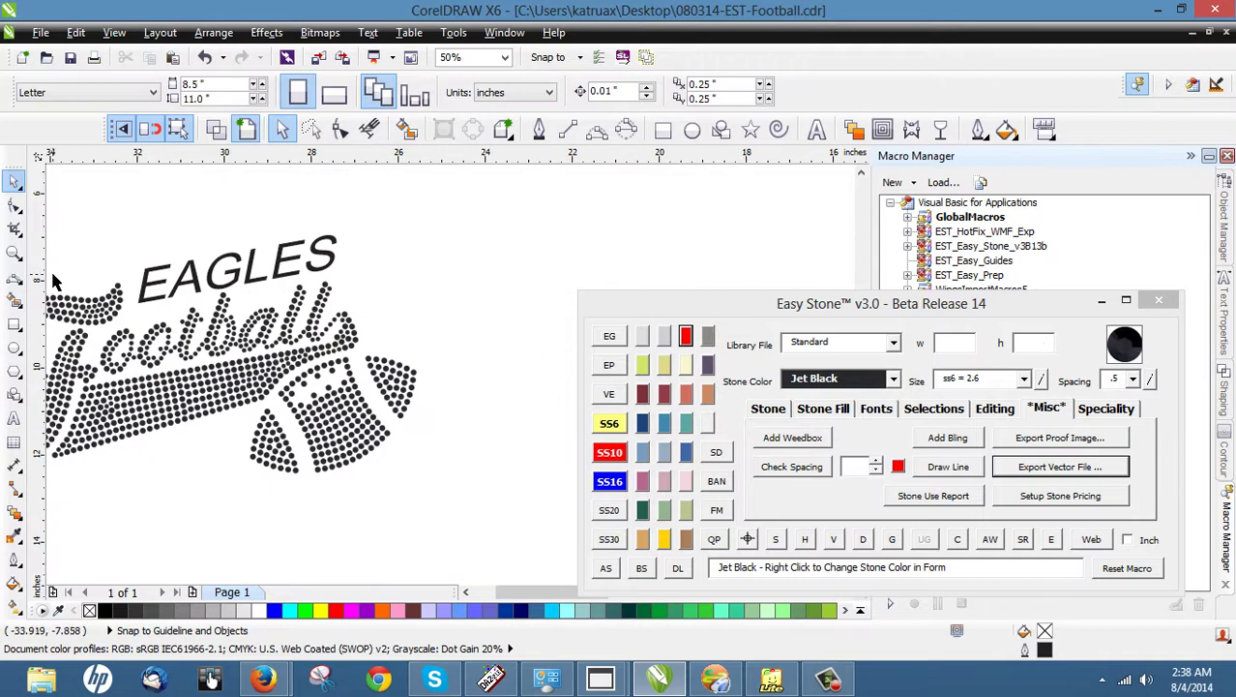
- Scale the slanted EAGLES text down proportionally to about 4 inches wide
scroll(53, 281, "up", 1)
left_click(419, 277)
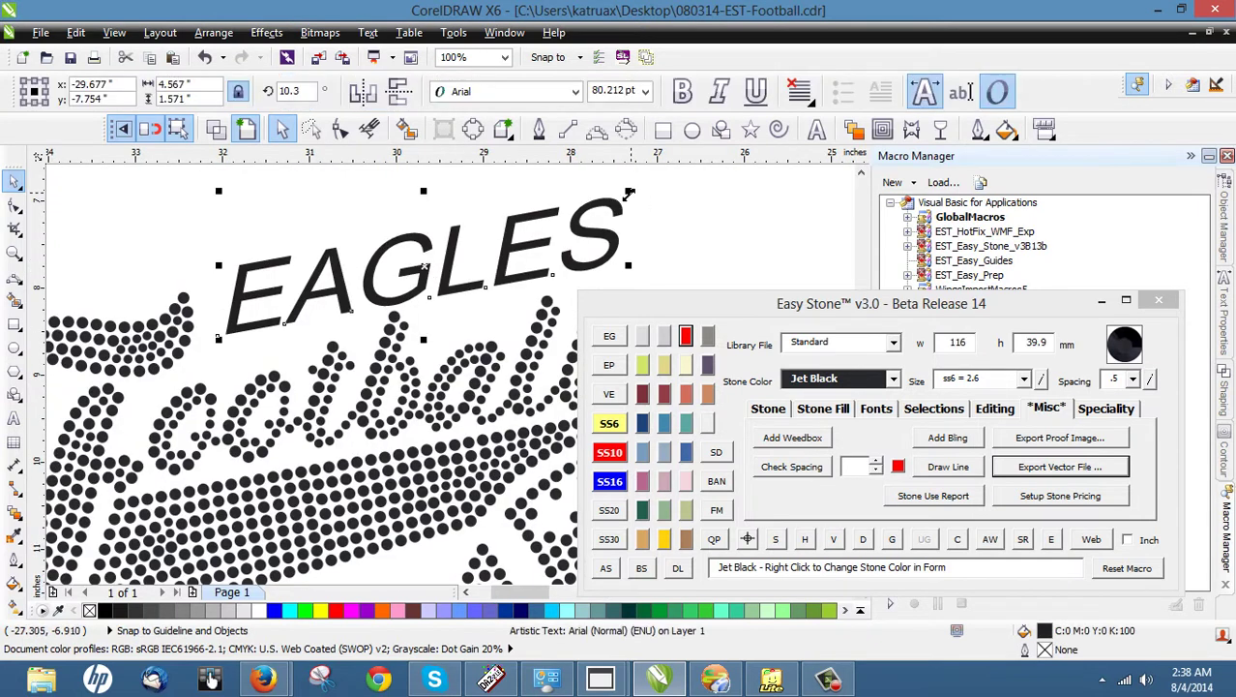
left_click_drag(624, 198, 610, 209)
scroll(503, 204, "down", 1)
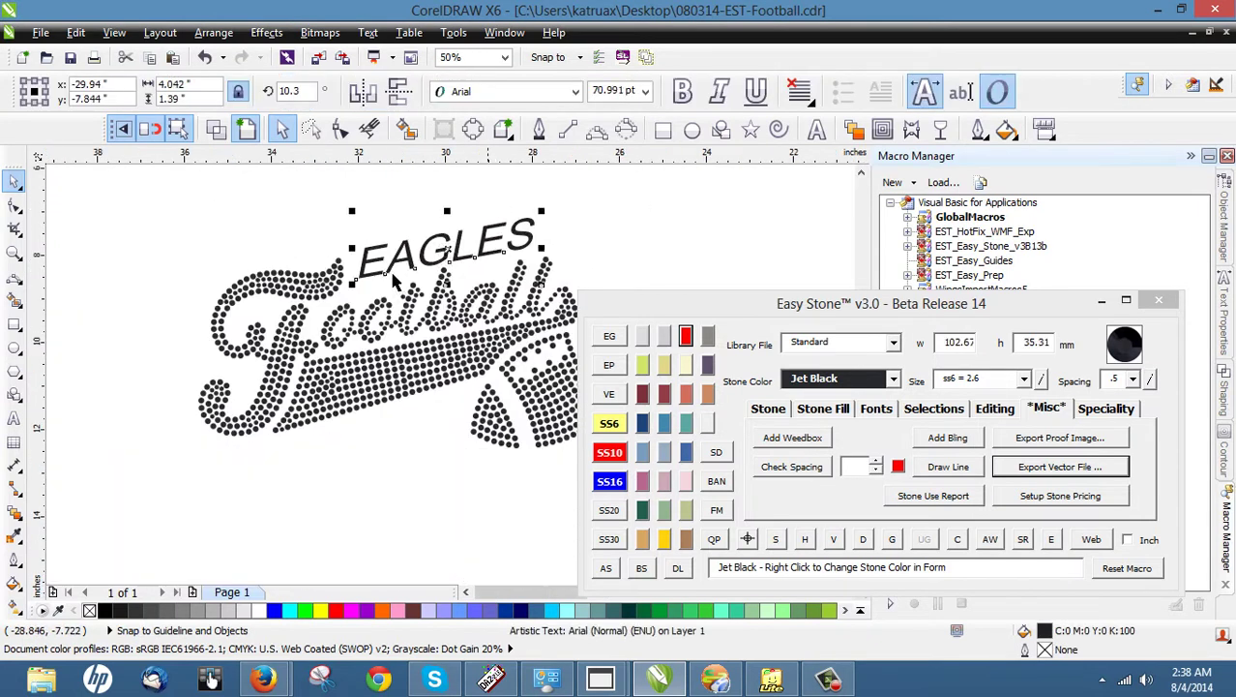
left_click(243, 244)
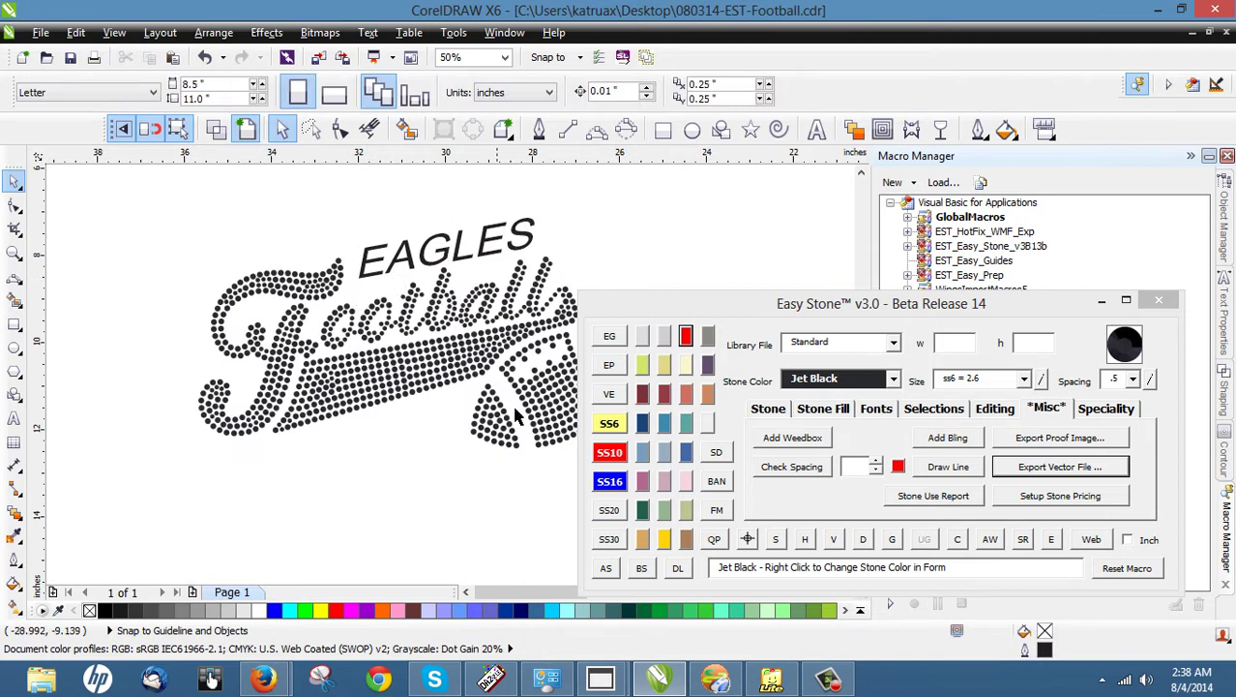
- Reduce the vertical skew of the EAGLES text to about 9.4° to refine its alignment with the Football lettering
scroll(366, 295, "up", 2)
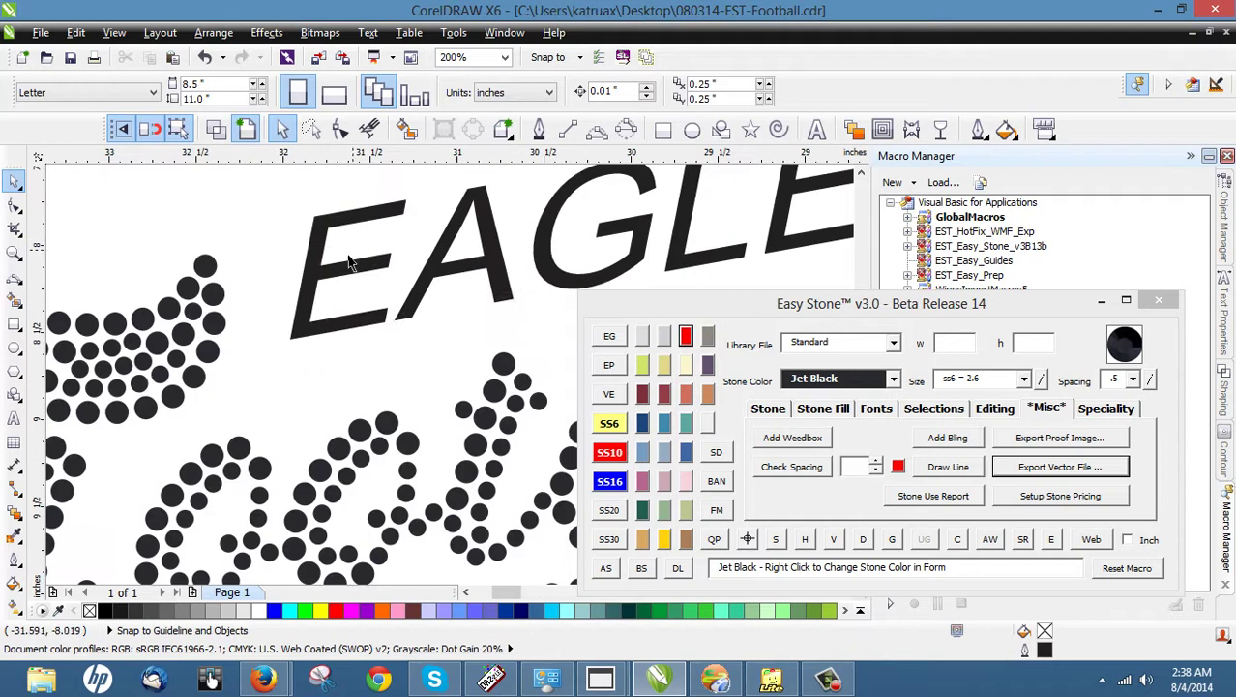
left_click(339, 267)
left_click(299, 295)
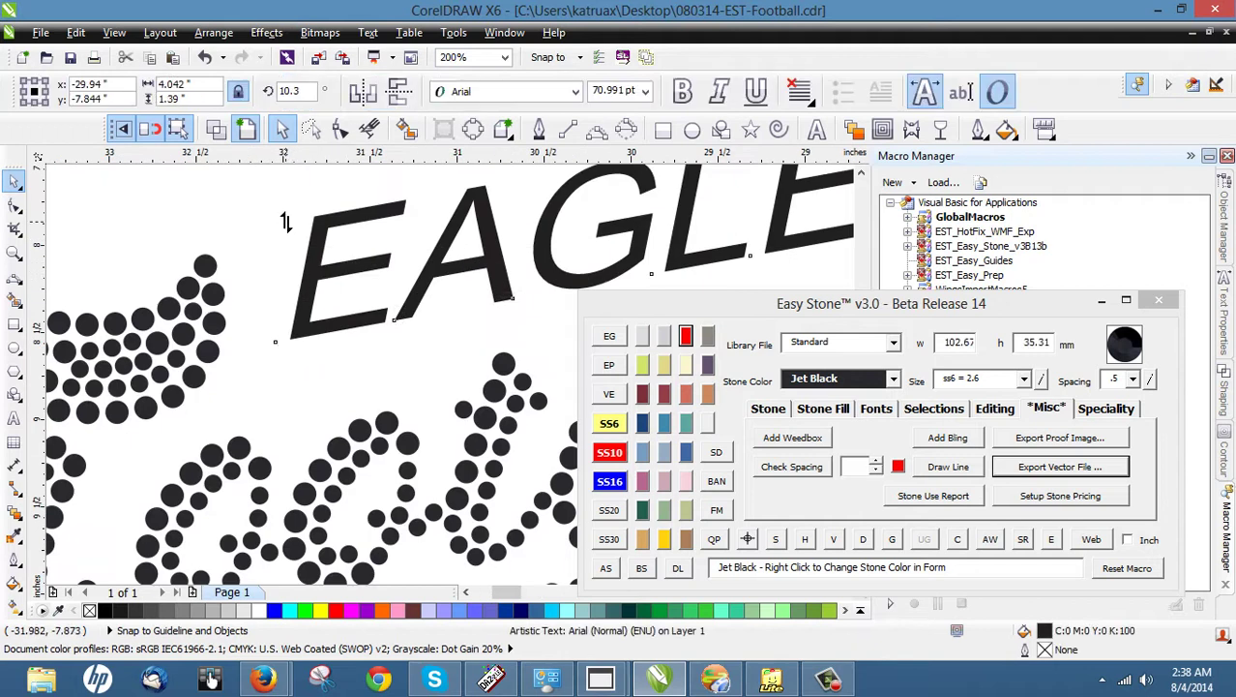
left_click_drag(283, 219, 285, 210)
scroll(245, 285, "down", 1)
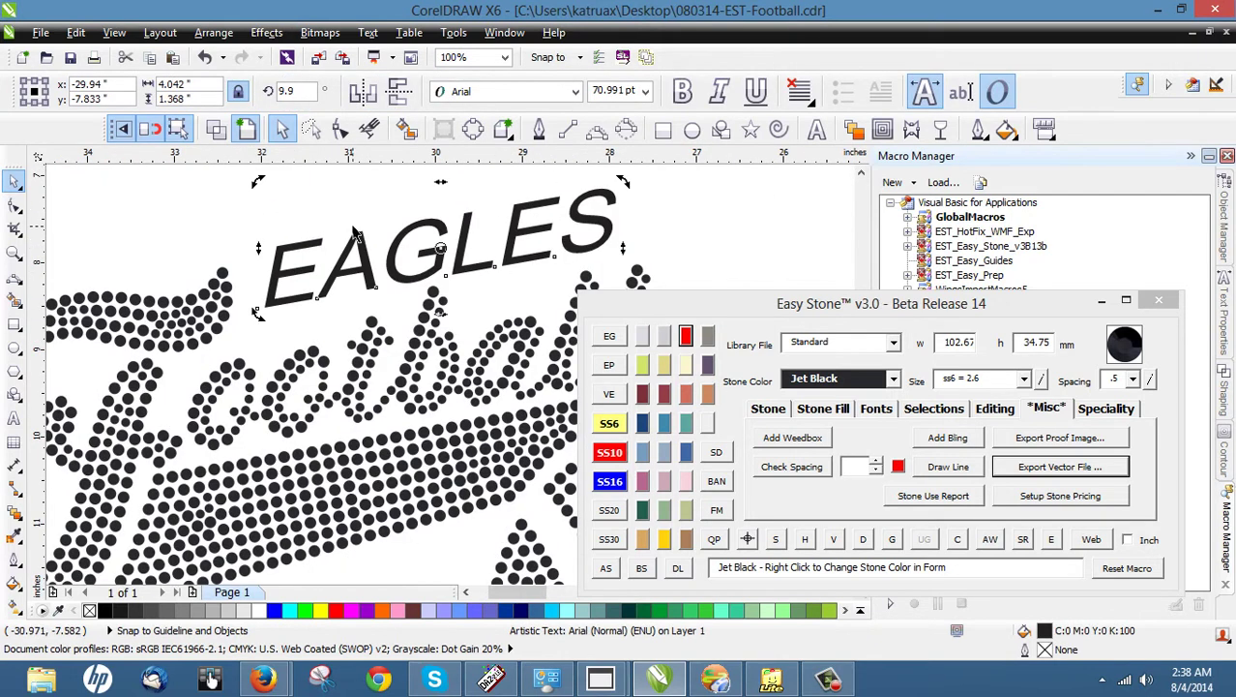
left_click_drag(258, 249, 259, 244)
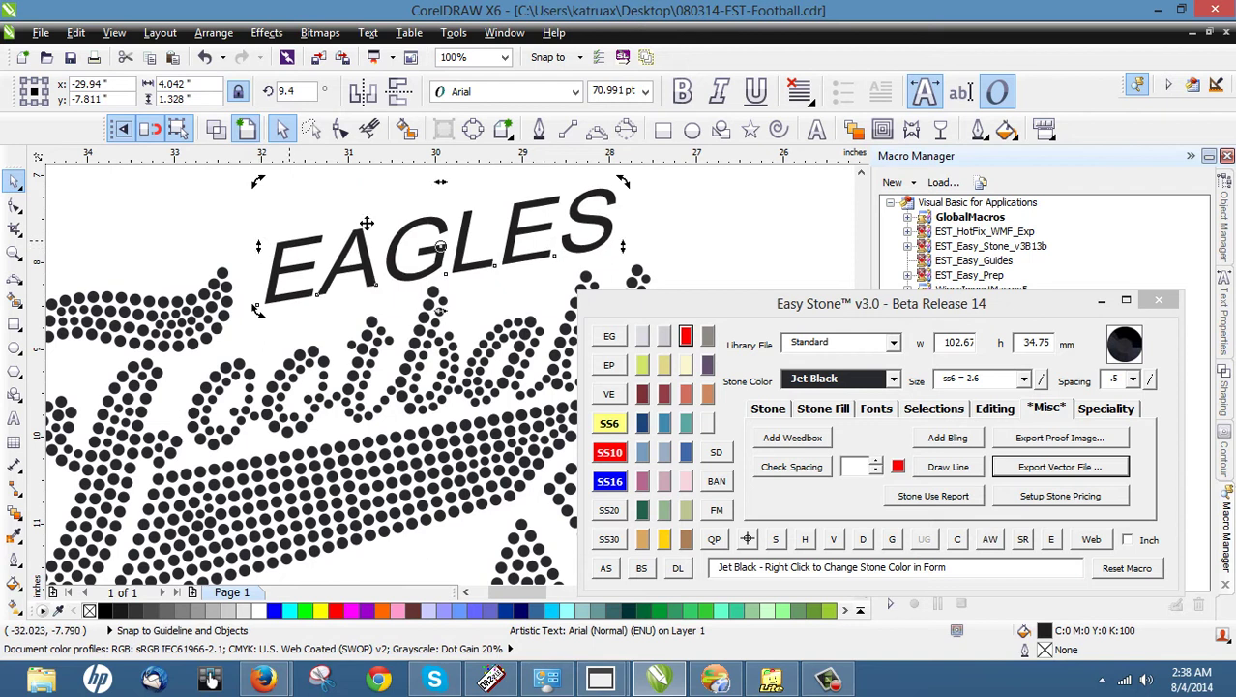
- Reduce the horizontal slant of the EAGLES text slightly so it is about 3.9 inches wide
left_click_drag(437, 184, 430, 184)
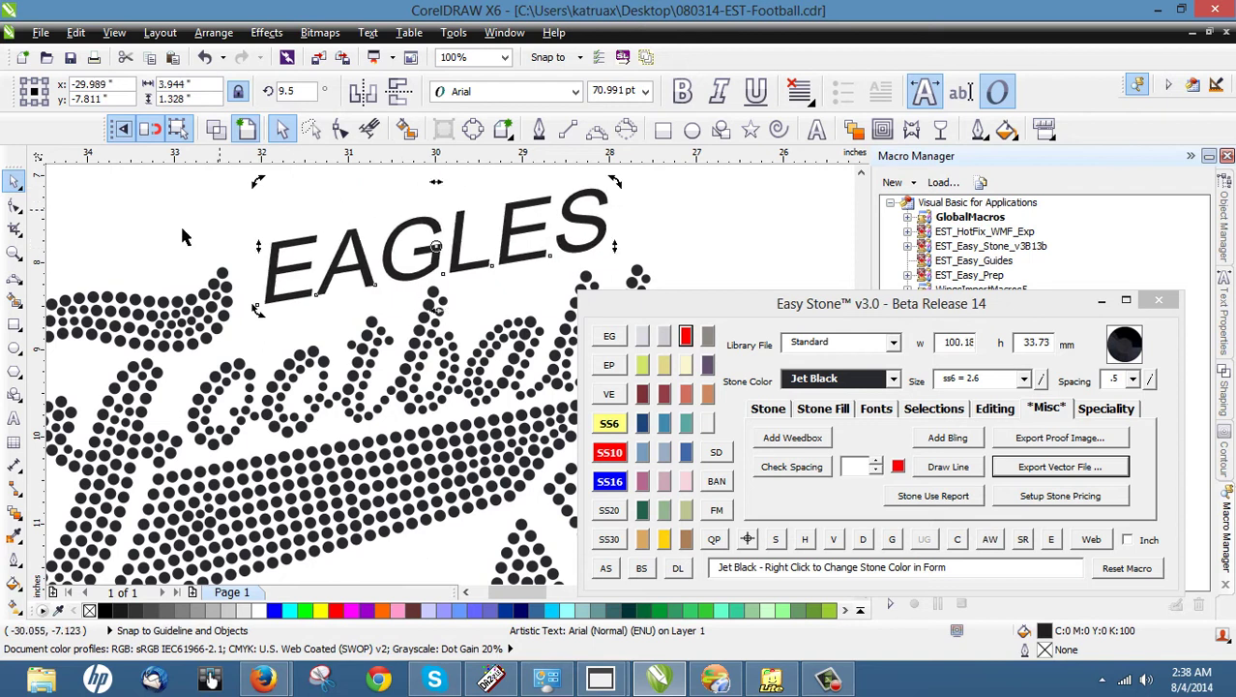
left_click(217, 247)
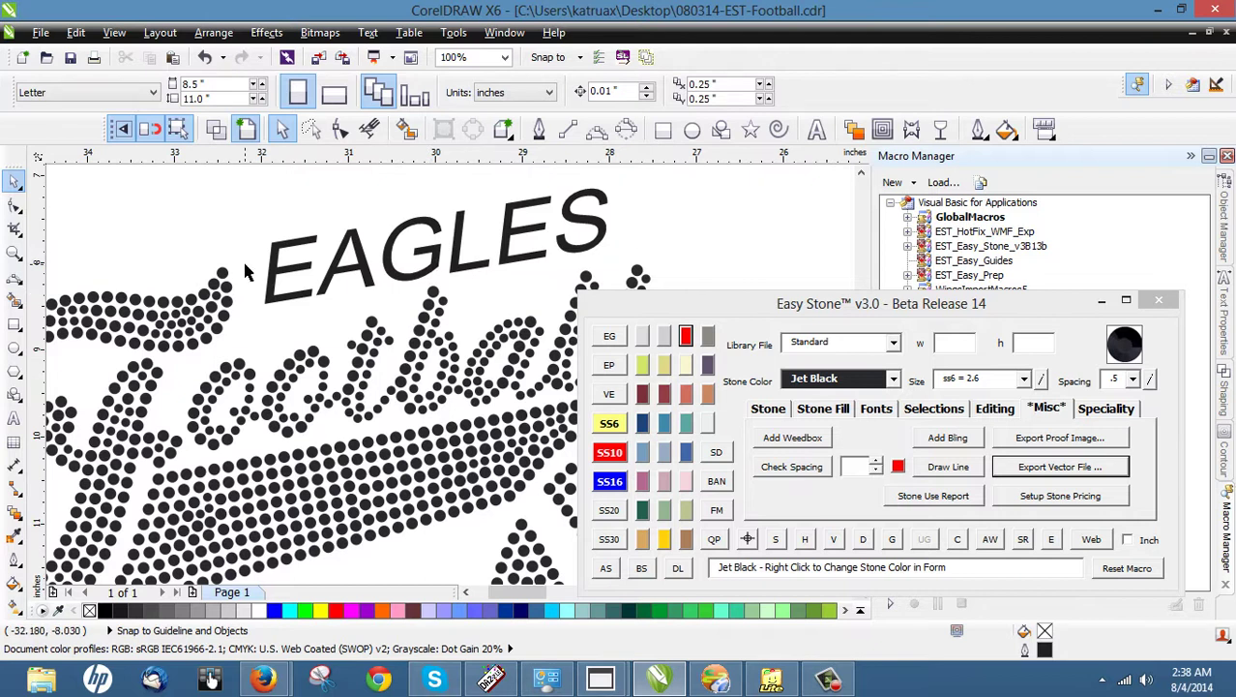
- Place a Jet Black ss10 stone at the bottom corner of the first E and copy it to the stem's upper corner
scroll(243, 258, "up", 1)
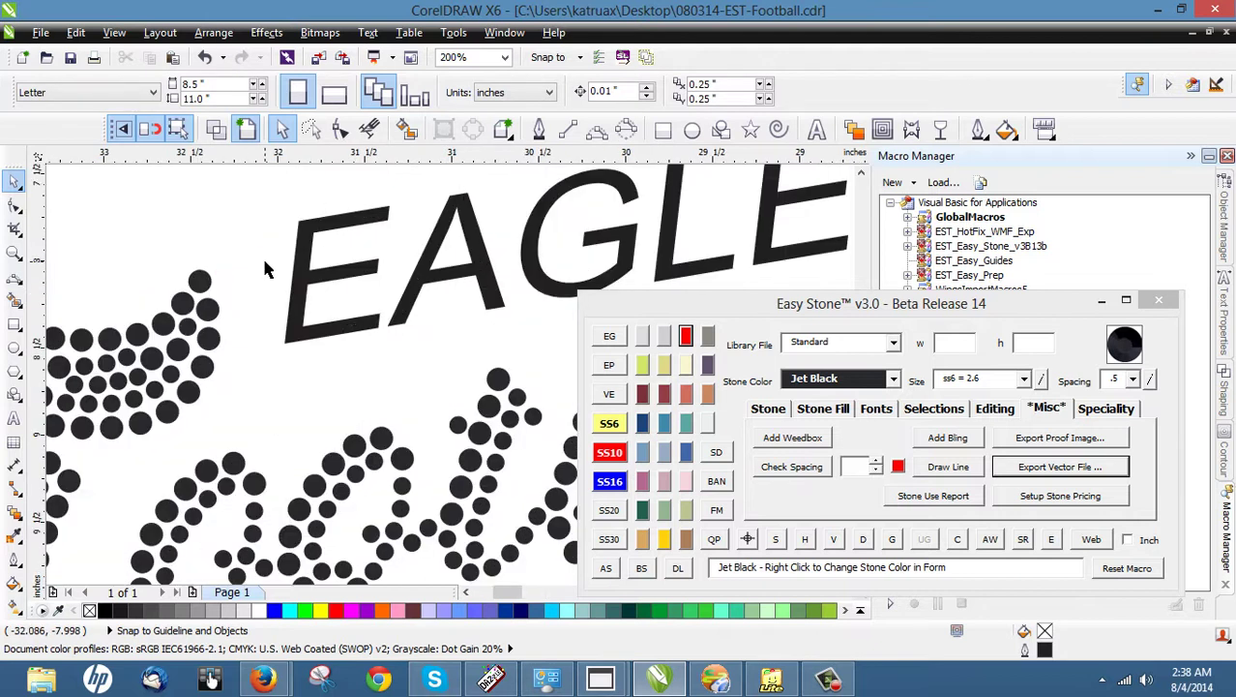
left_click(612, 454)
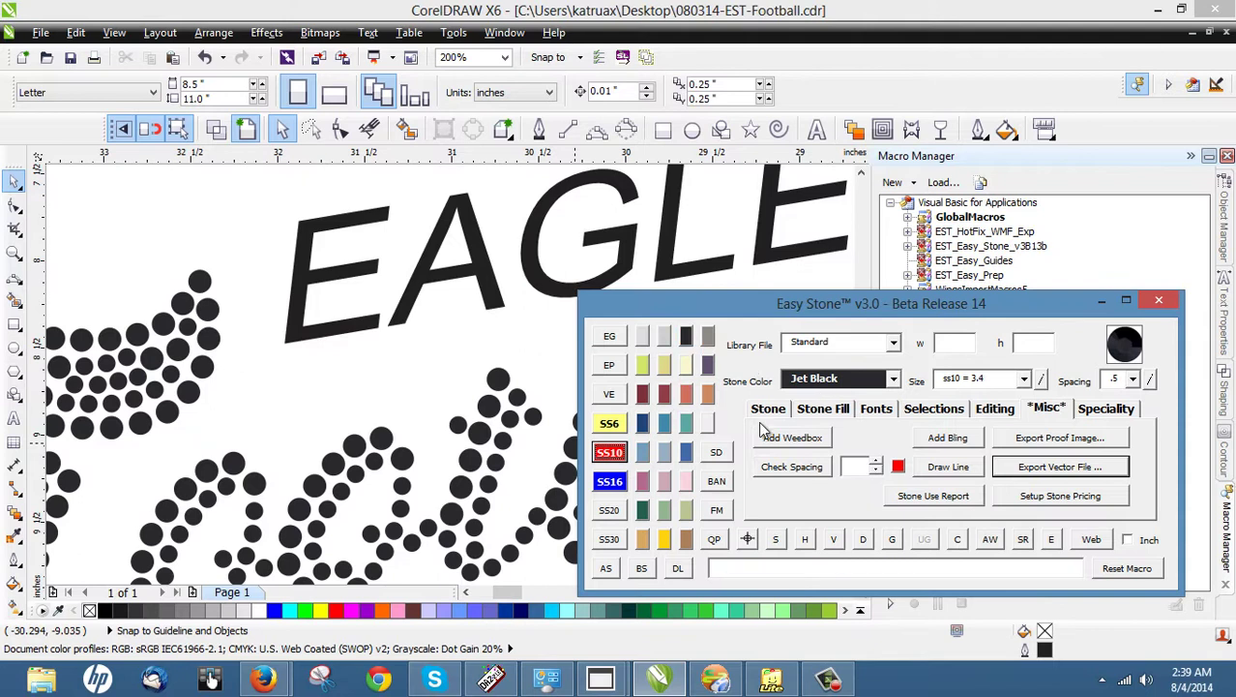
left_click(605, 568)
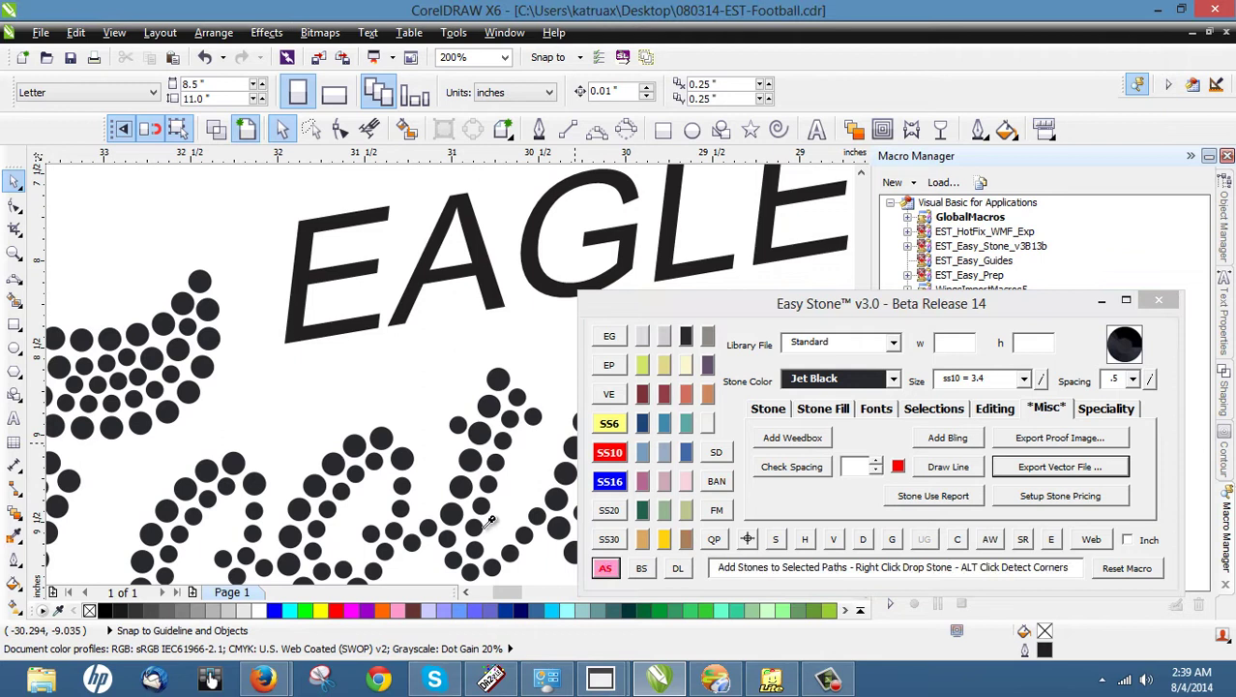
right_click(292, 337)
left_click(259, 370)
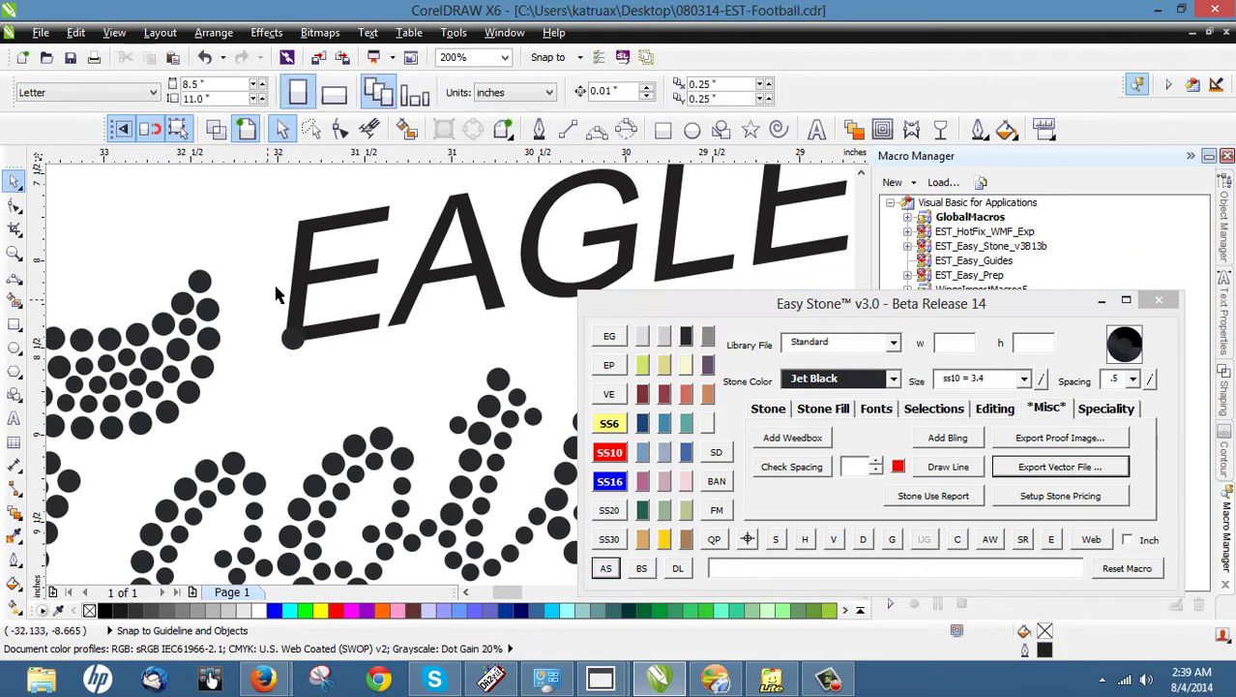
right_click(303, 221)
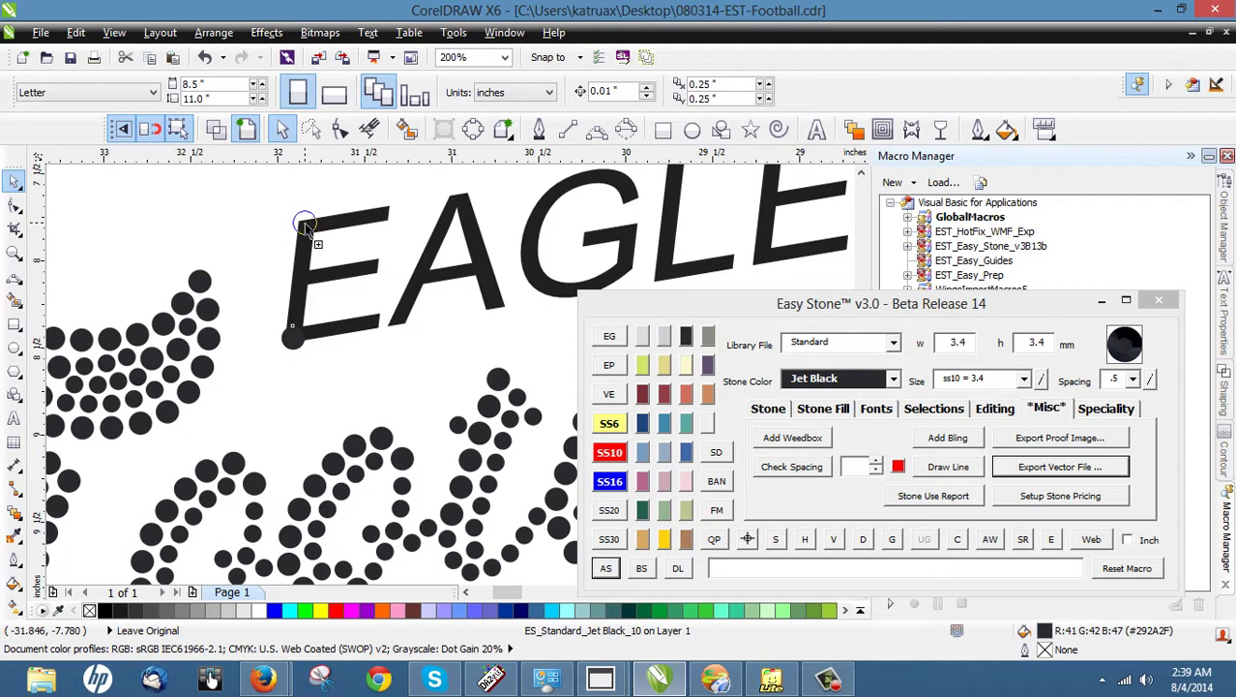
left_click_drag(305, 224, 305, 224)
- Fill the first E's stem with evenly spaced stones between its two end stones and delete the stone path
left_click(294, 339, "shift")
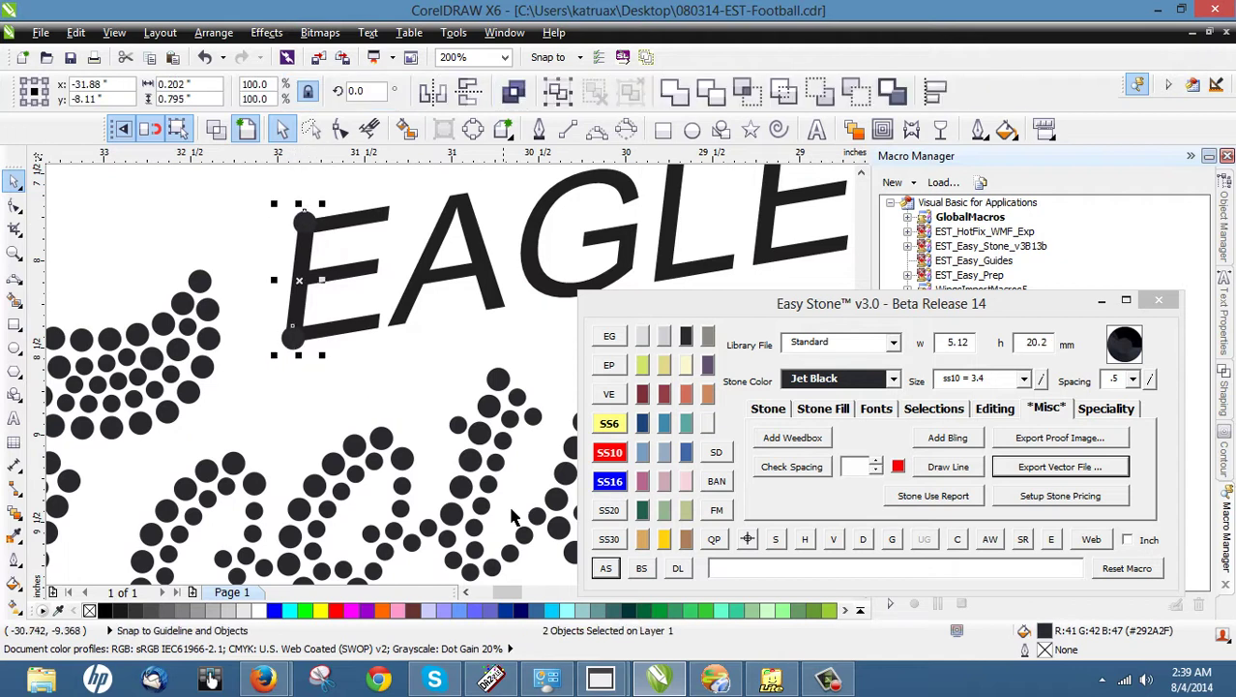
left_click(605, 570)
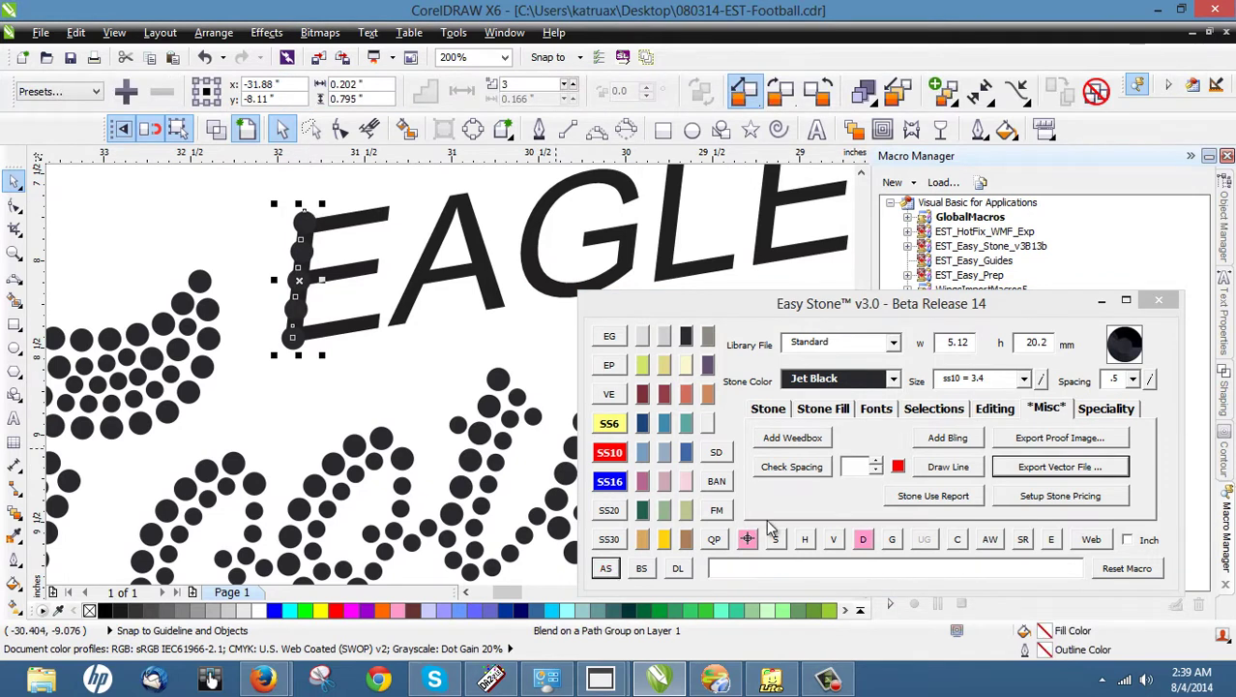
left_click(863, 538)
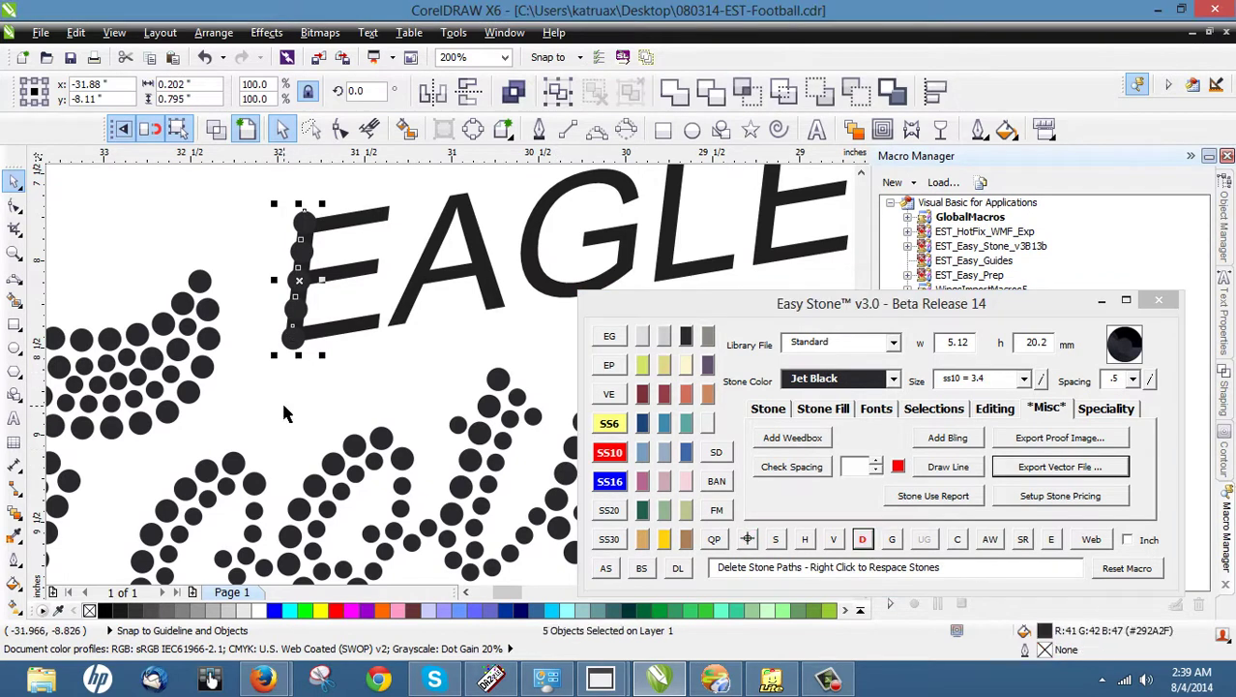
left_click(257, 253)
- Fill the first E's bottom arm with ss10 stones, delete the stone path, and copy the row onto the middle and top arms
scroll(259, 219, "up", 1)
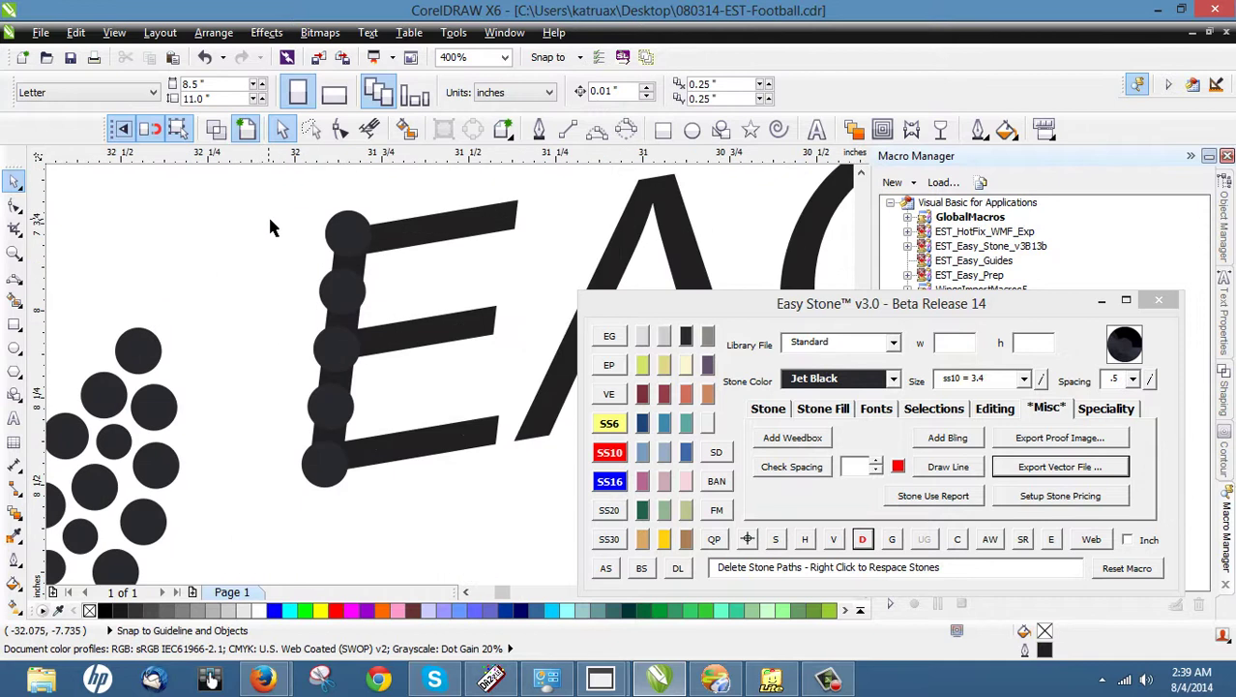
left_click_drag(327, 465, 477, 443)
left_click(324, 475, "shift")
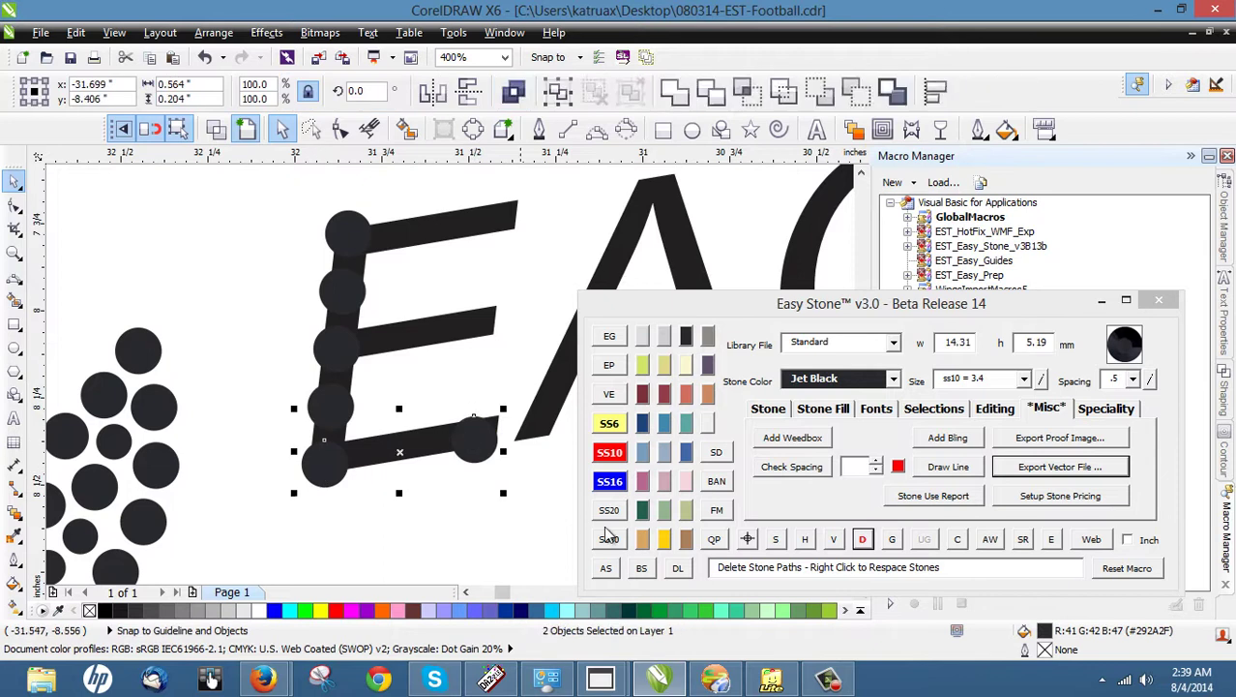
left_click(615, 565)
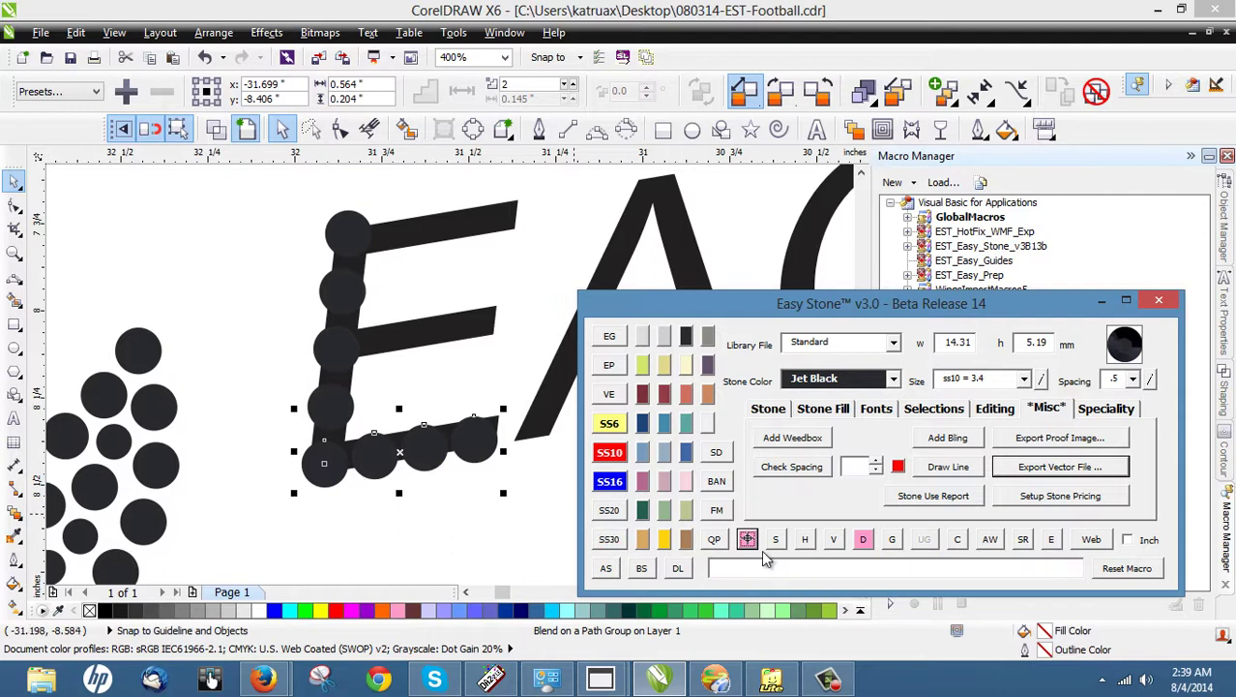
left_click(874, 543)
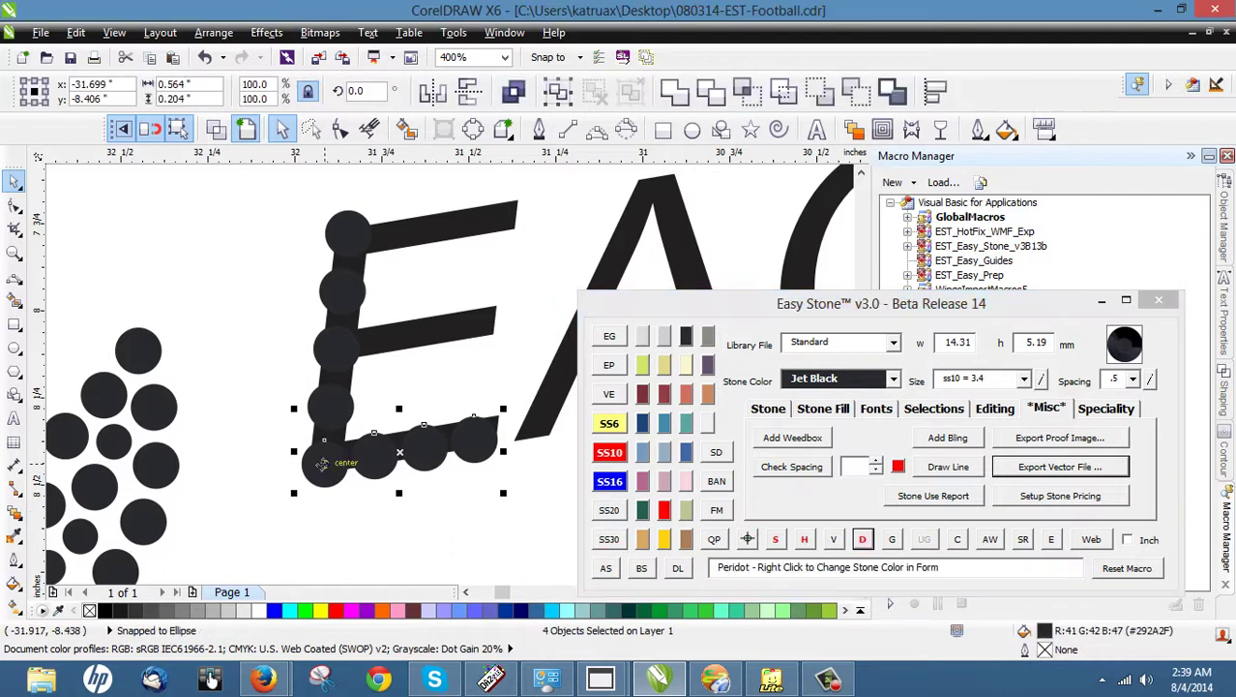
left_click_drag(322, 464, 346, 210)
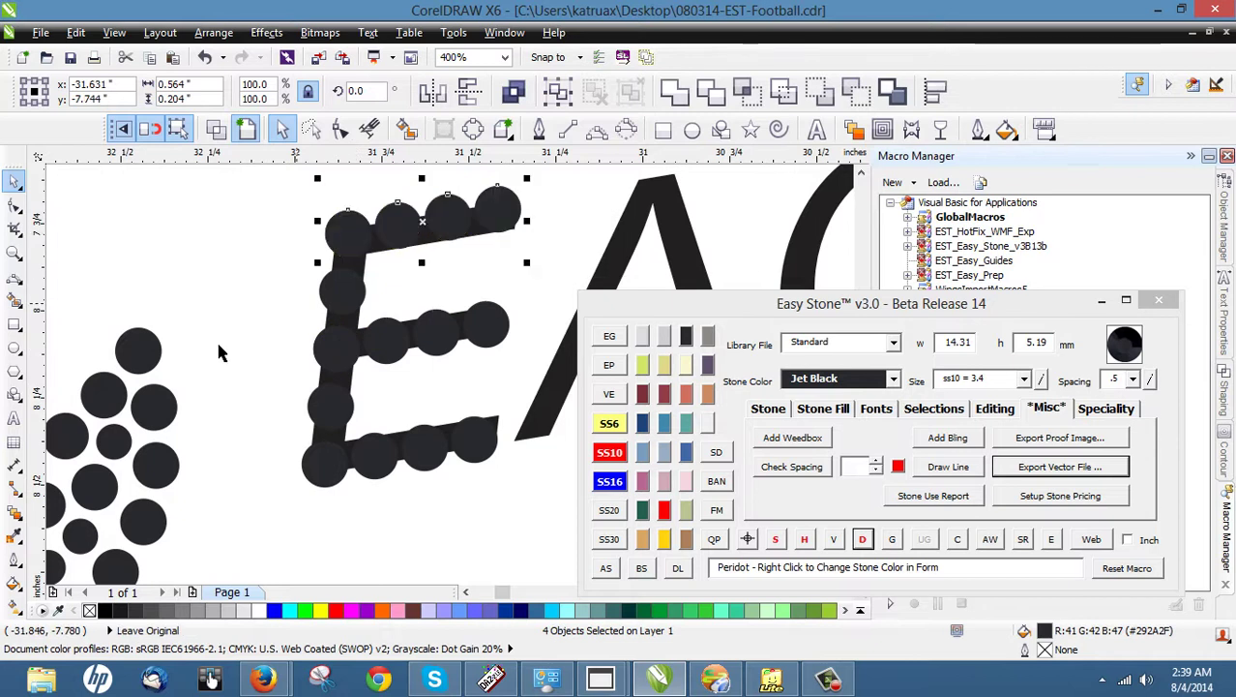
left_click(256, 339)
- Select all stones of the first E and copy them onto the second E of EAGLES
scroll(304, 291, "down", 2)
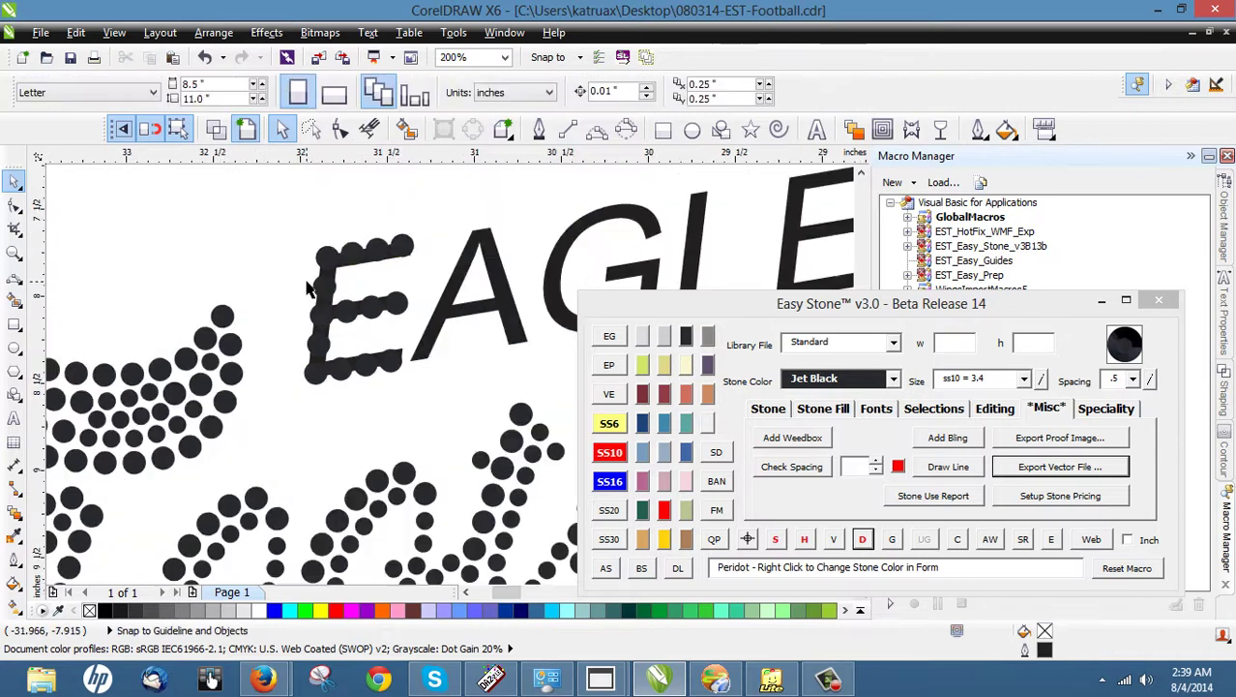
scroll(304, 300, "down", 1)
scroll(367, 307, "up", 1)
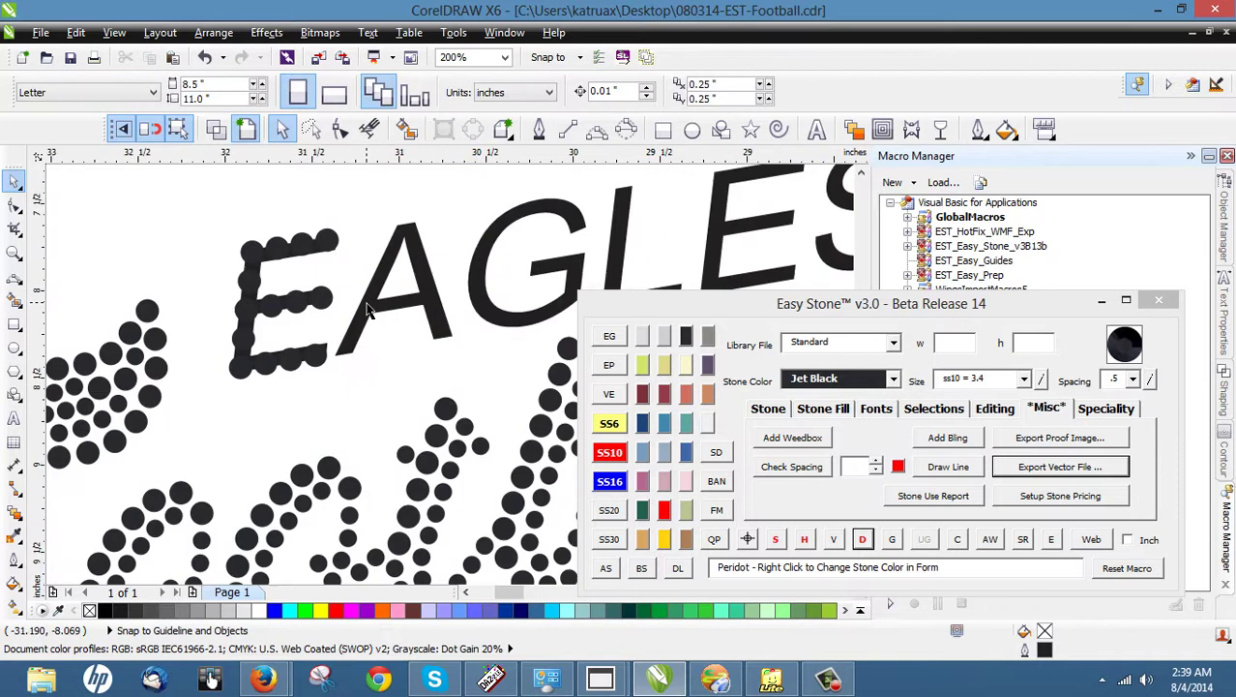
scroll(242, 300, "down", 1)
scroll(280, 266, "up", 1)
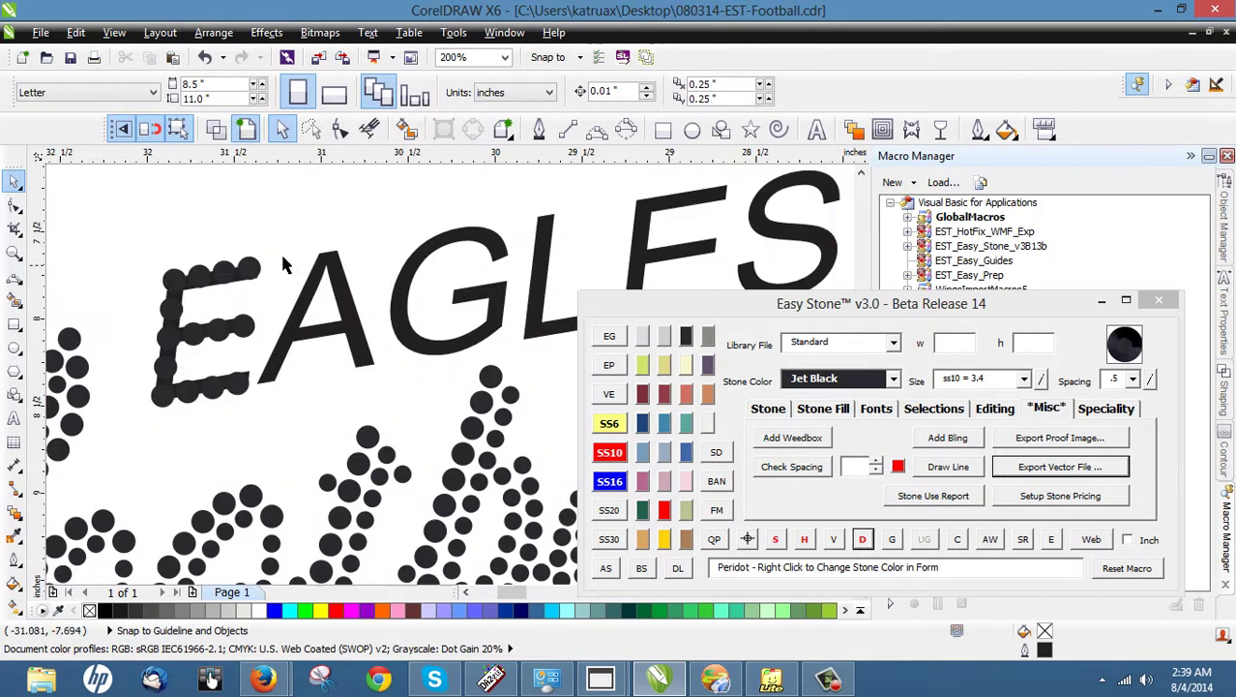
left_click_drag(147, 247, 191, 331)
left_click_drag(118, 239, 285, 422)
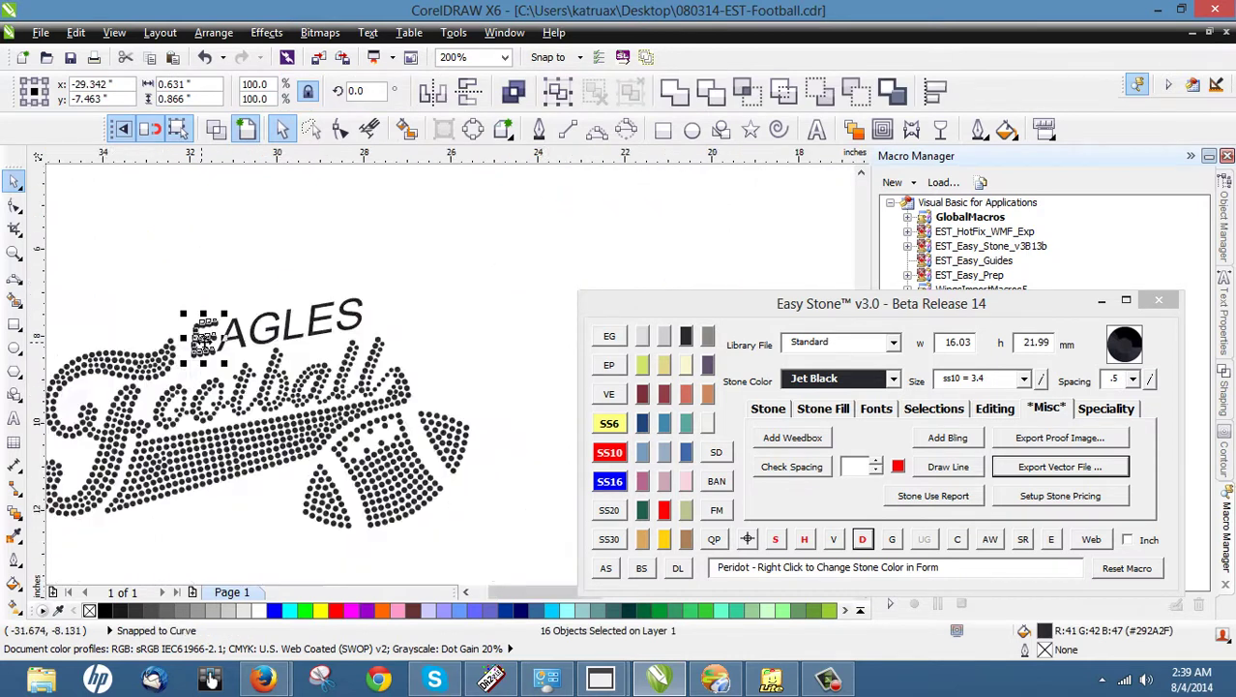
scroll(199, 343, "down", 2)
scroll(185, 337, "up", 2)
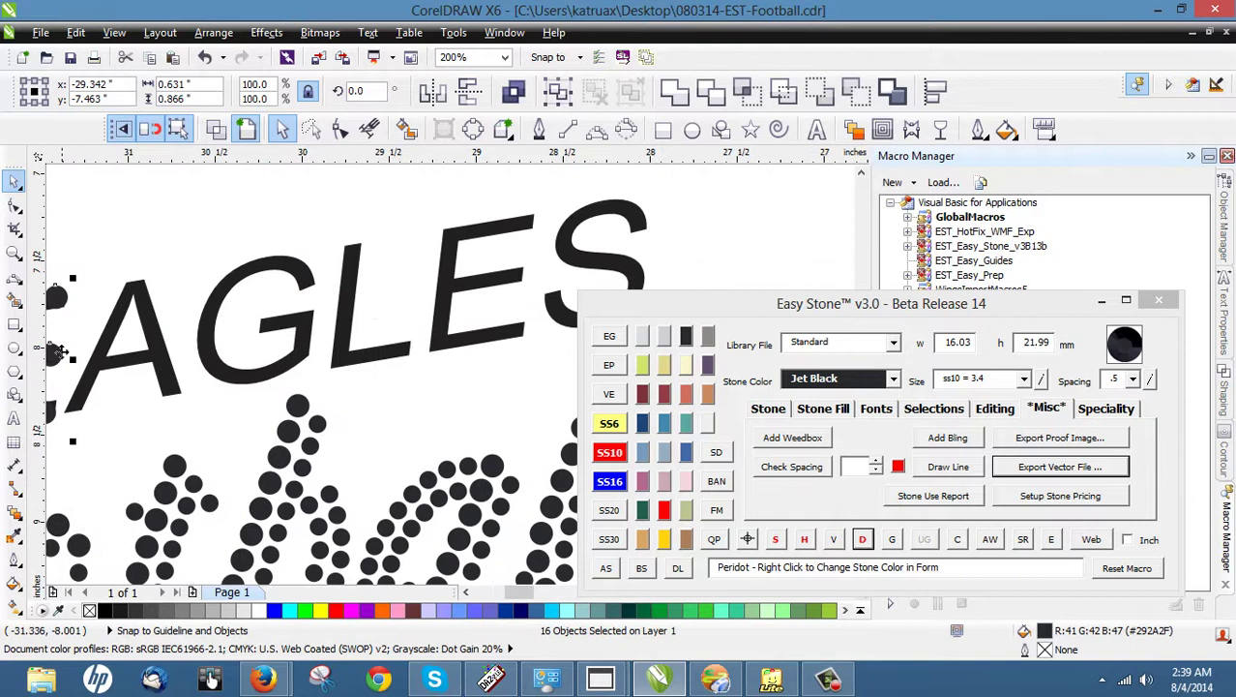
left_click_drag(60, 353, 532, 276)
- Copy the E's stones onto the L, aligning the lowest stem stone with the L's bottom corner
scroll(459, 325, "up", 1)
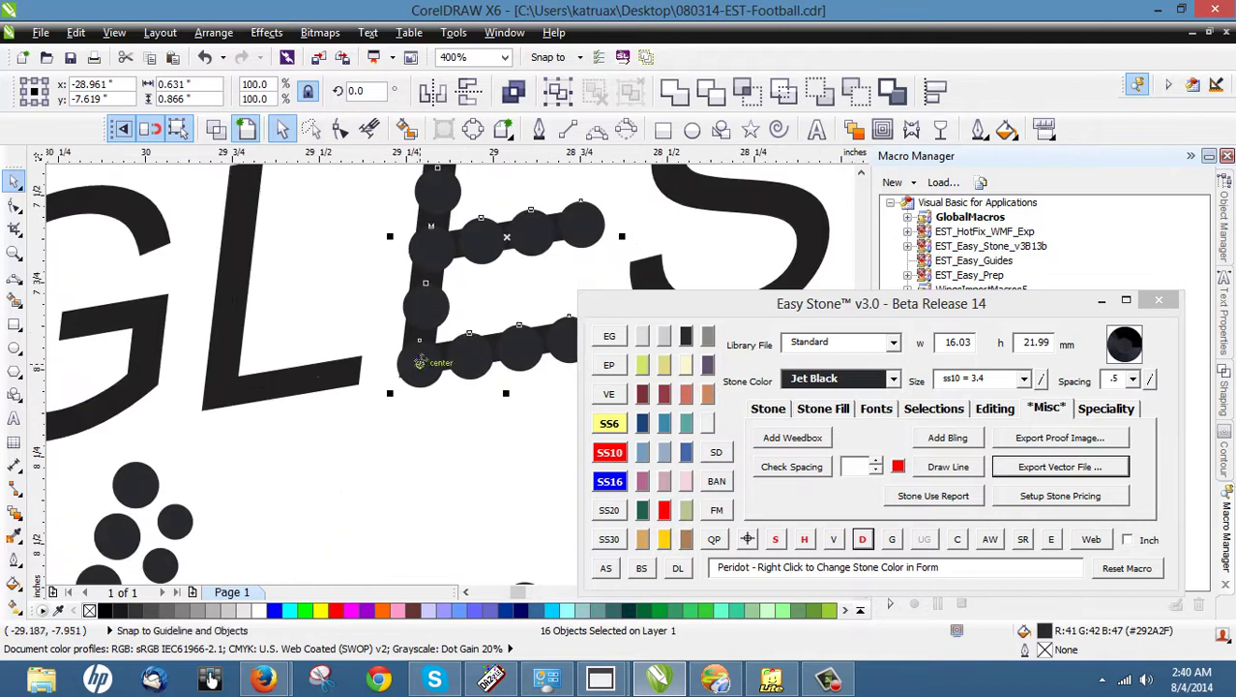
left_click_drag(410, 365, 203, 399)
left_click_drag(206, 405, 208, 406)
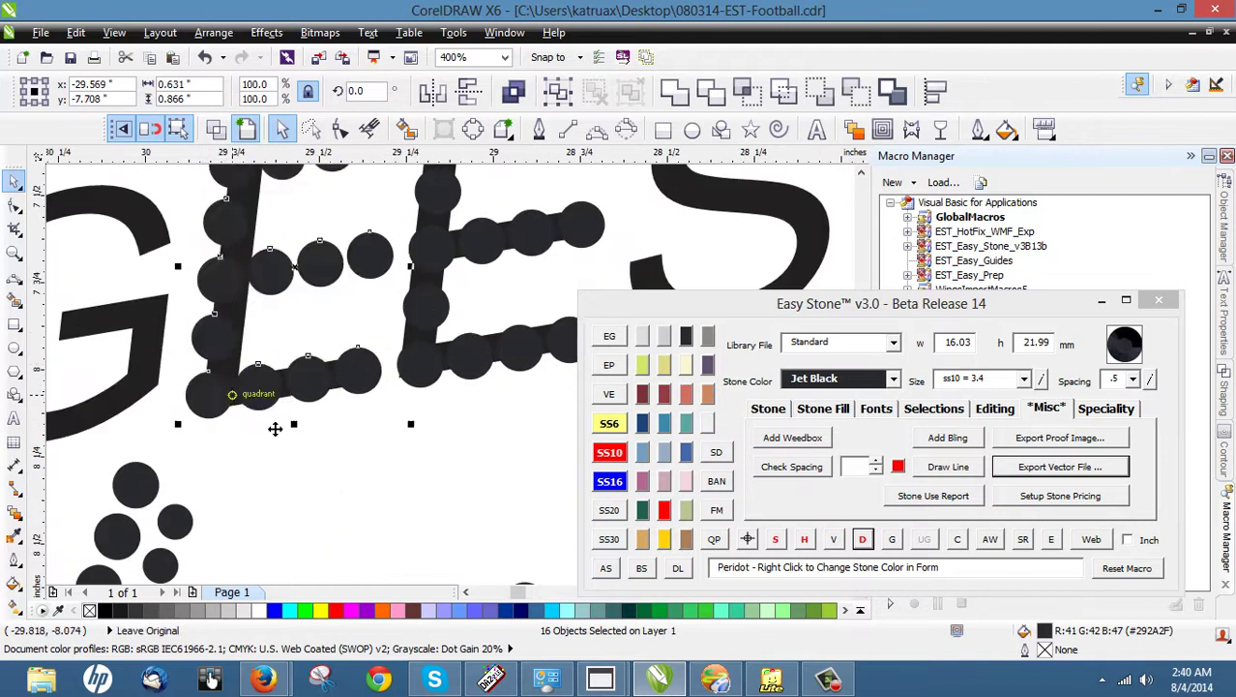
left_click(315, 448)
- Delete the surplus top-arm and middle-arm stones from the copy on the L, keeping only its stem and base
key("F3")
scroll(355, 327, "up", 1)
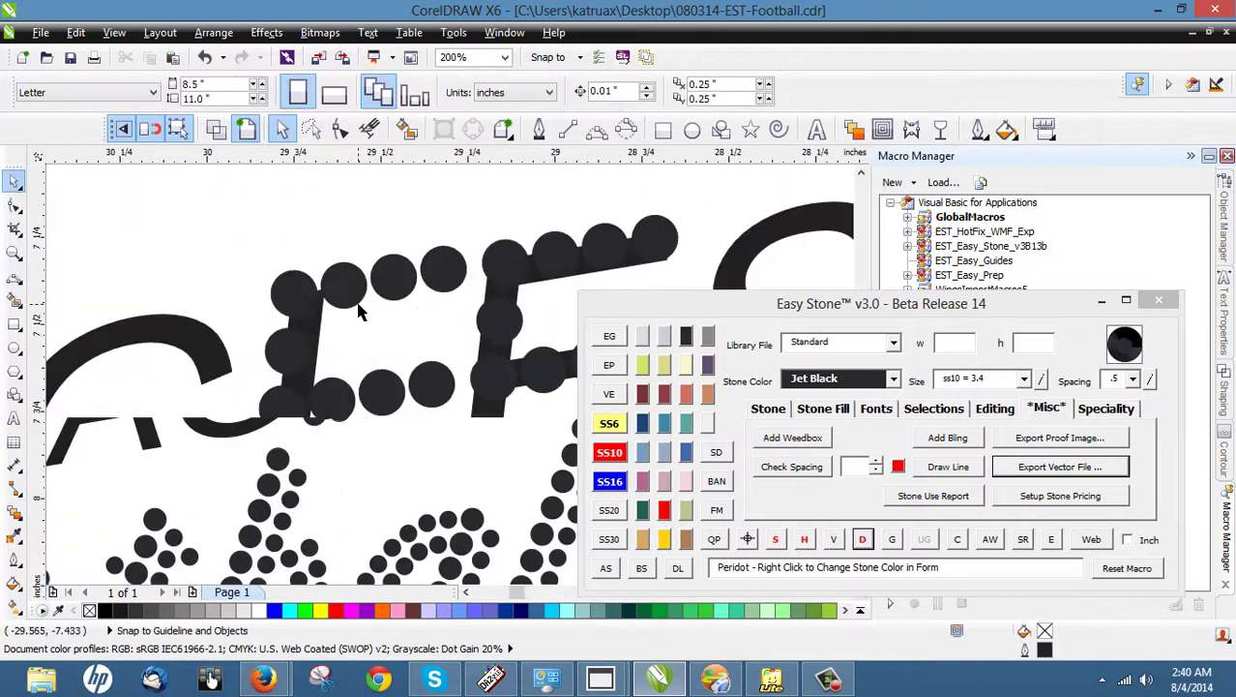
left_click(343, 284)
key("Delete")
left_click(395, 282)
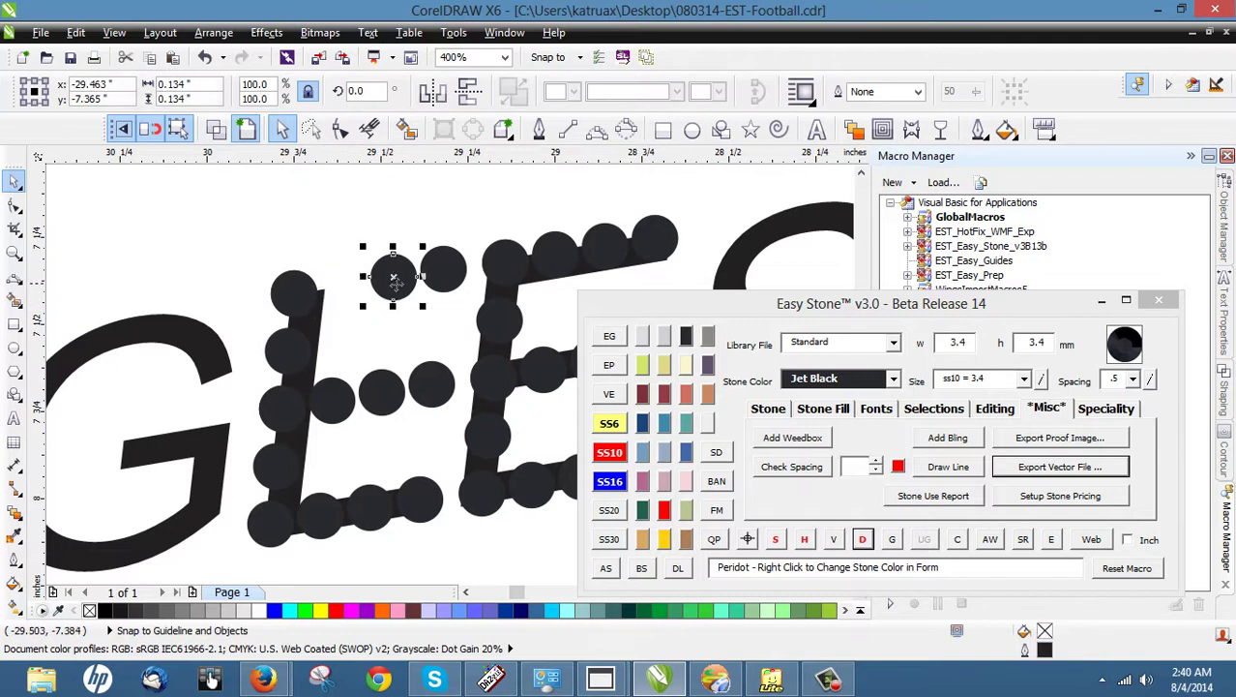
key("Delete")
left_click(442, 277)
key("Delete")
left_click(431, 386)
key("Delete")
left_click(380, 396)
key("Delete")
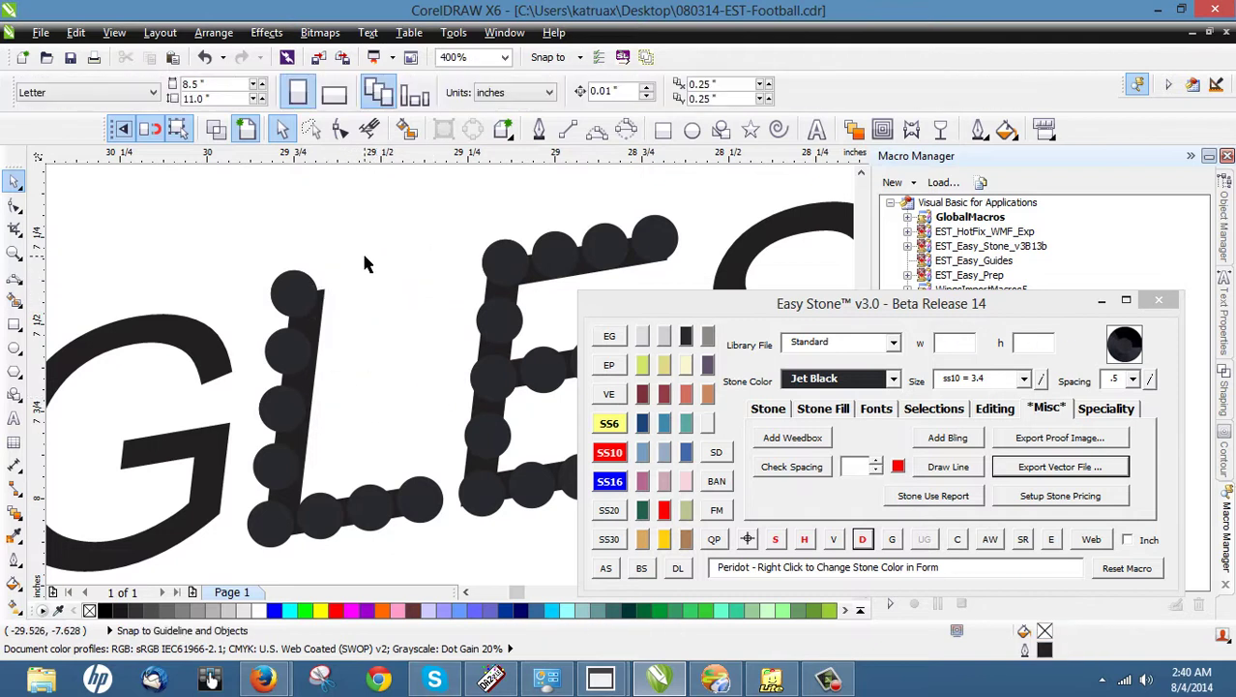
- Place ss10 stones at the foot and peak of the A's left leg, fill stones between them, and delete the stone path
scroll(361, 253, "down", 2)
scroll(232, 369, "up", 1)
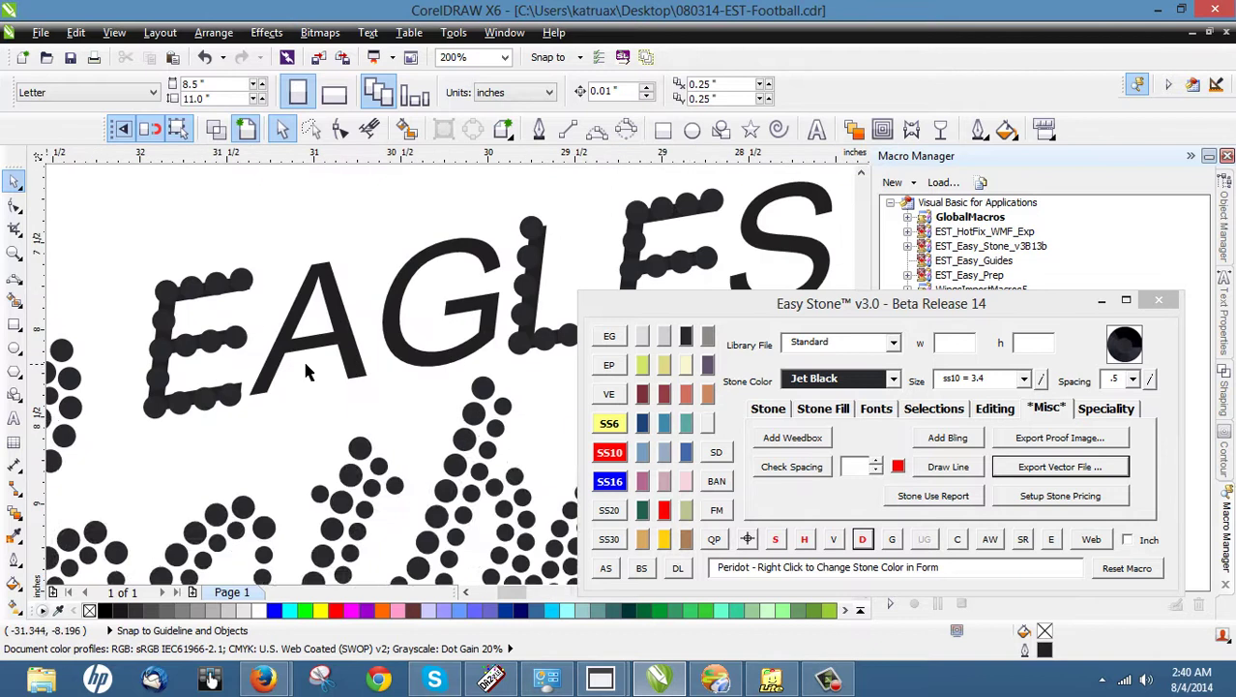
scroll(306, 356, "up", 1)
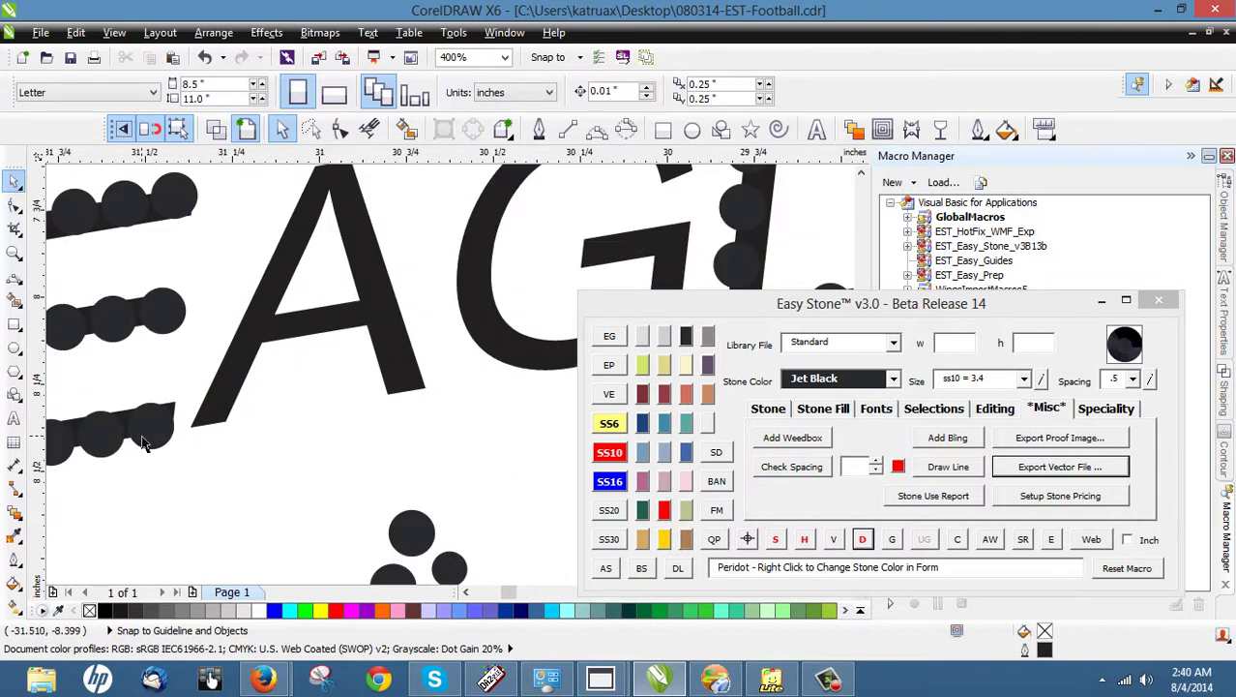
scroll(142, 443, "up", 1)
left_click_drag(254, 424, 272, 410)
scroll(326, 419, "down", 2)
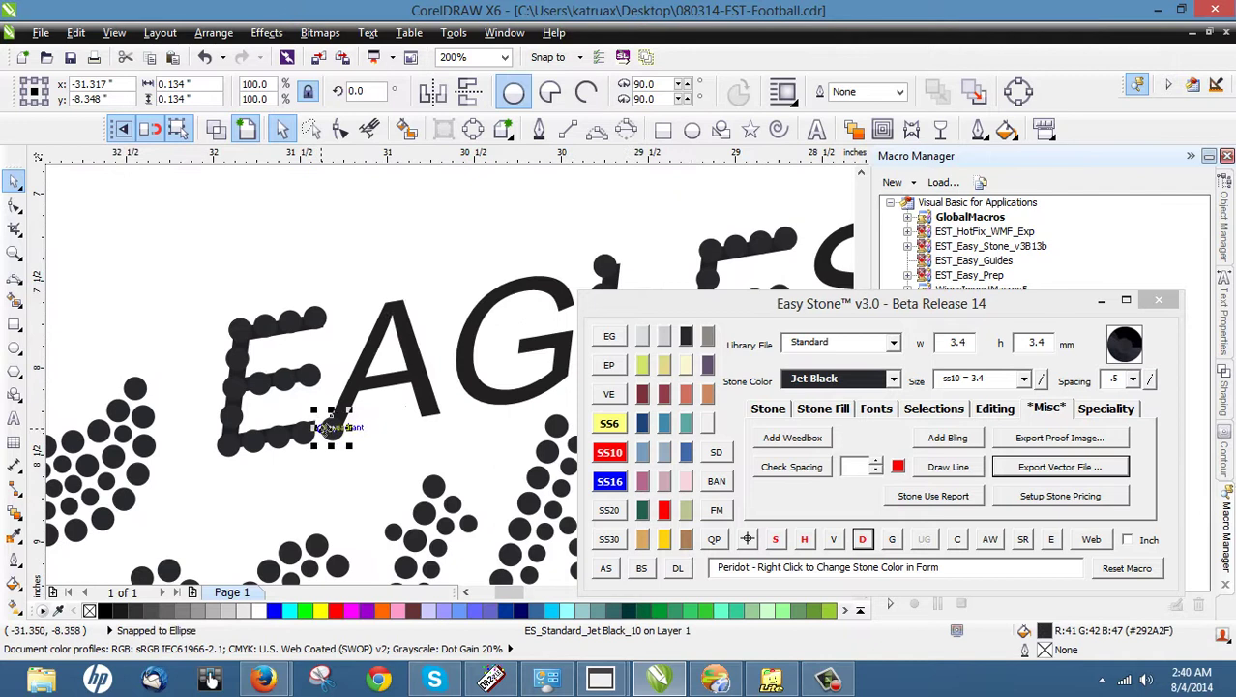
left_click(388, 314, "shift")
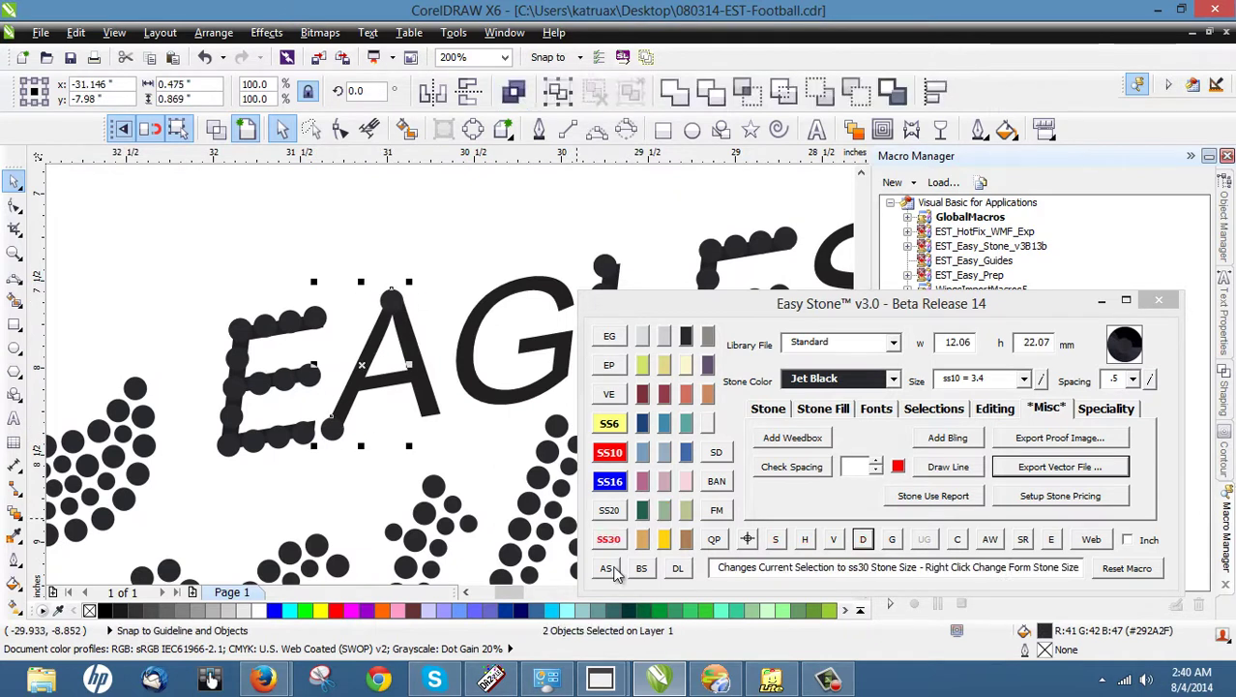
left_click(607, 571)
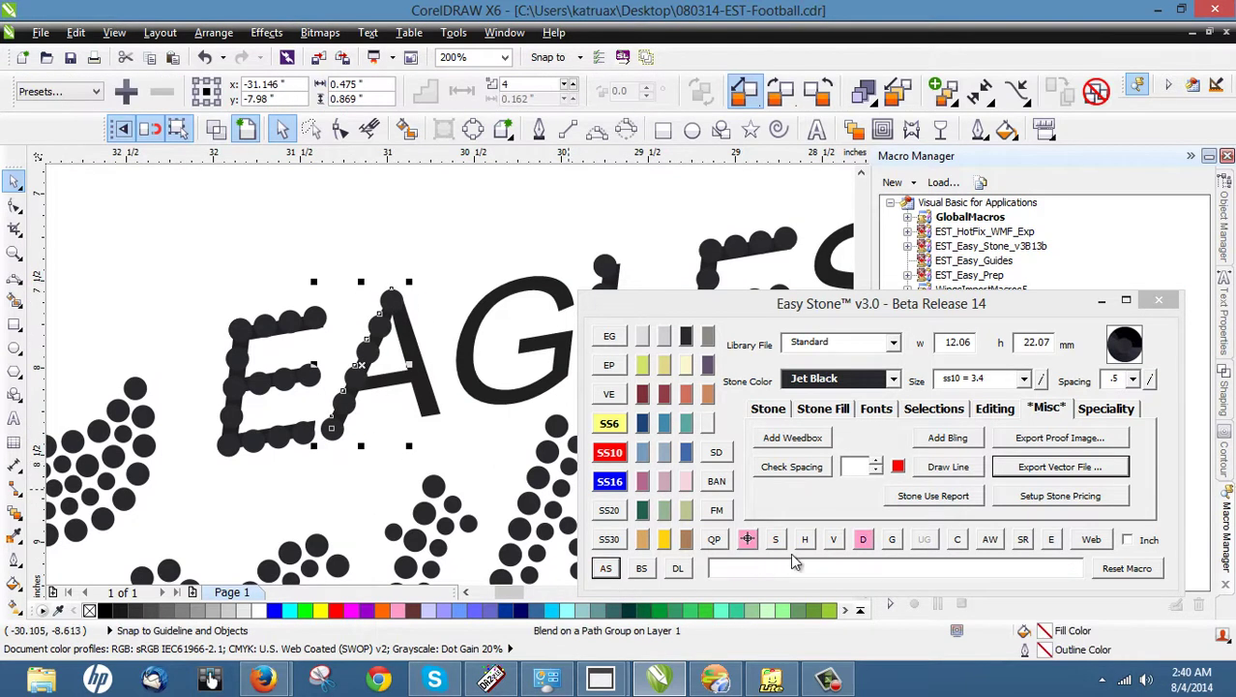
left_click(864, 541)
- Copy a stone to the foot of the A's right leg, fill stones up to the peak, and delete the stone path
scroll(368, 430, "up", 1)
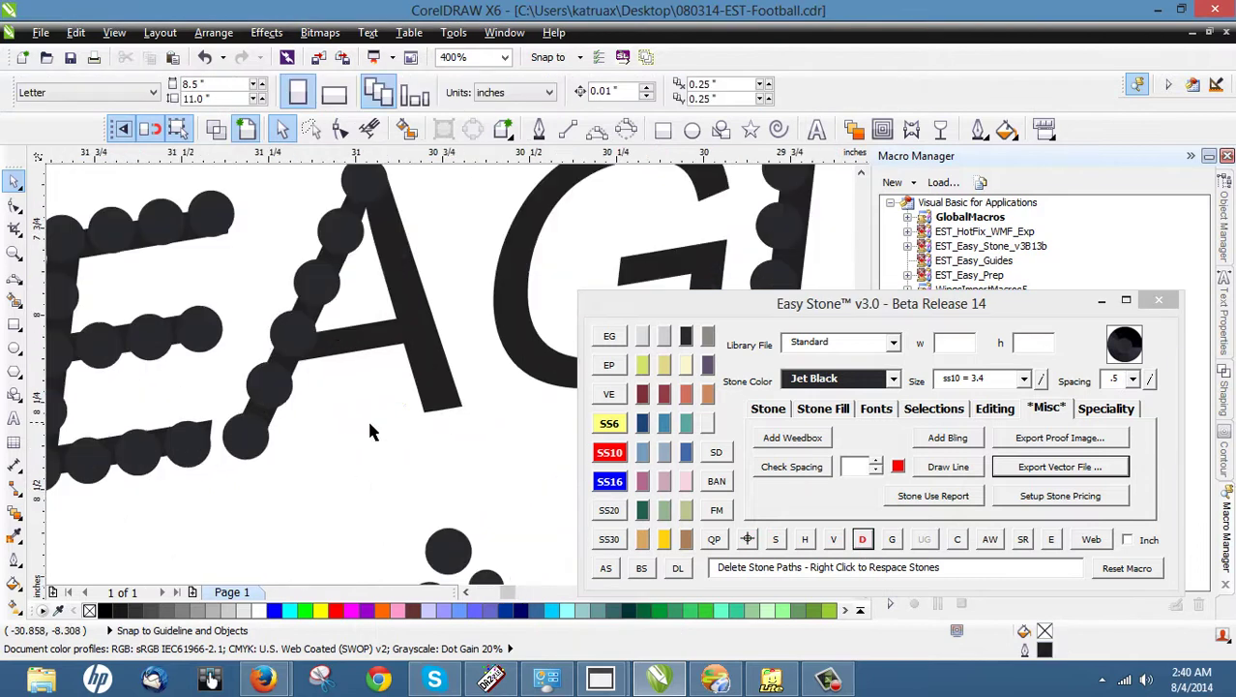
left_click_drag(250, 447, 440, 410)
scroll(440, 410, "down", 1)
left_click(403, 295, "shift")
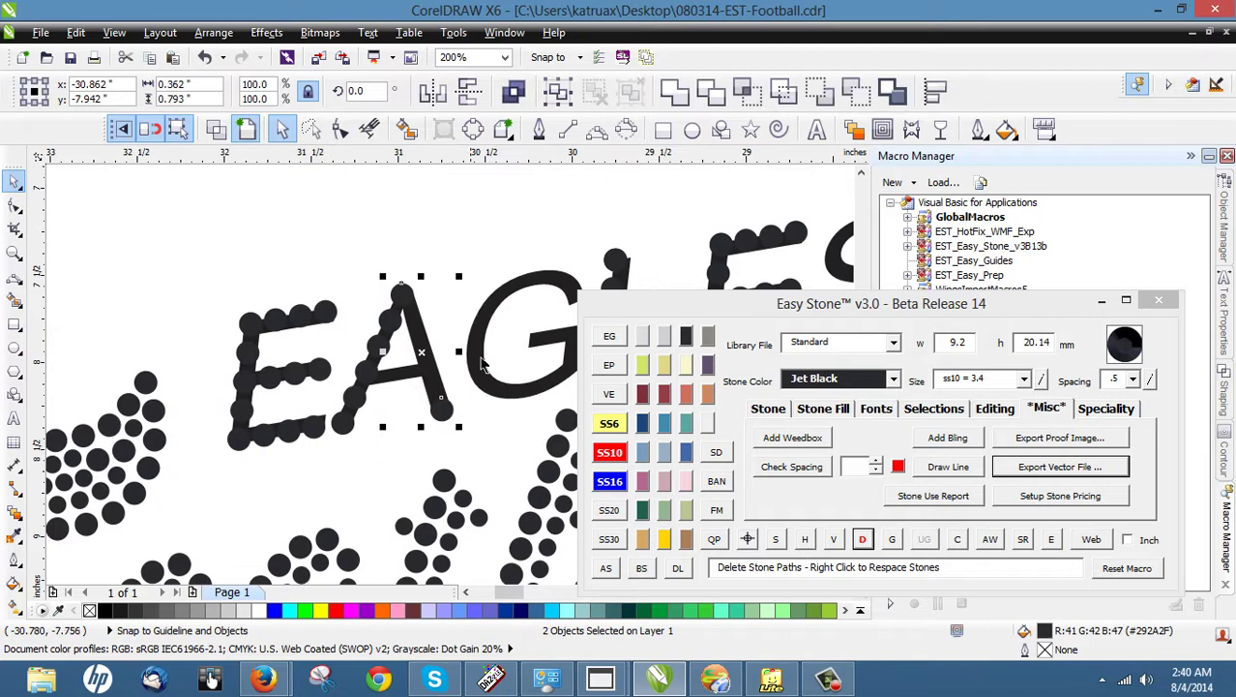
left_click(607, 569)
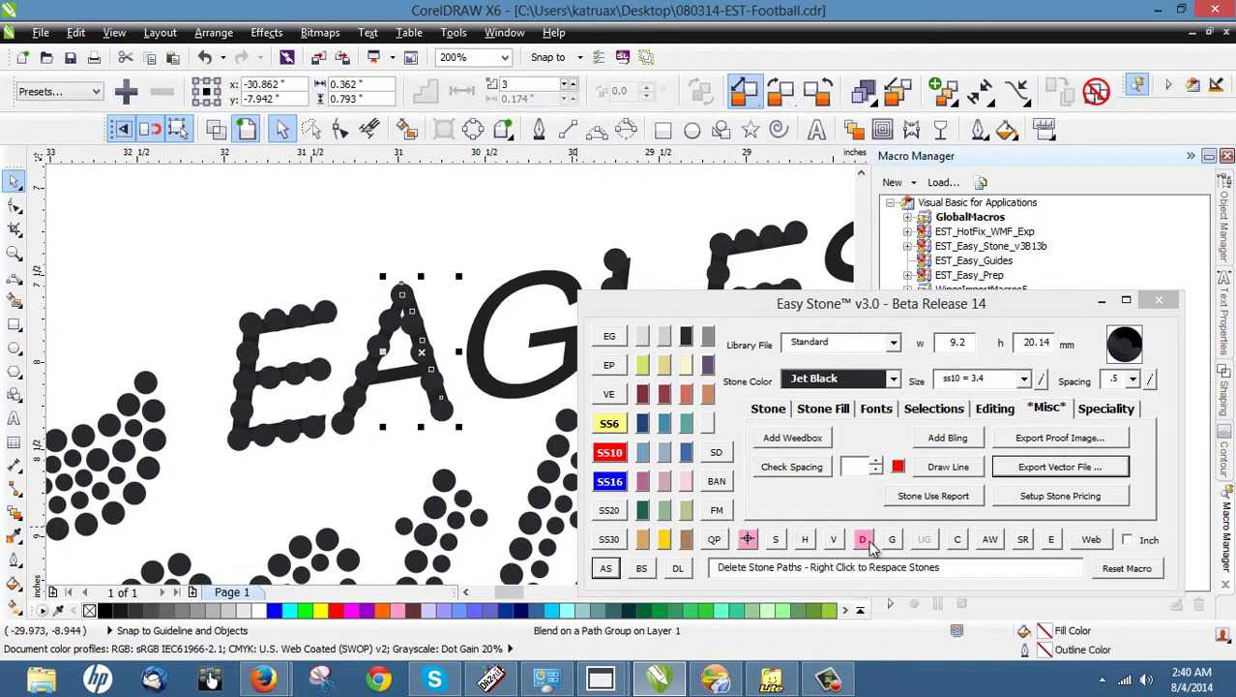
left_click(864, 541)
left_click(491, 474)
- Copy an ss10 stone to the middle of the A's crossbar
scroll(400, 397, "up", 3)
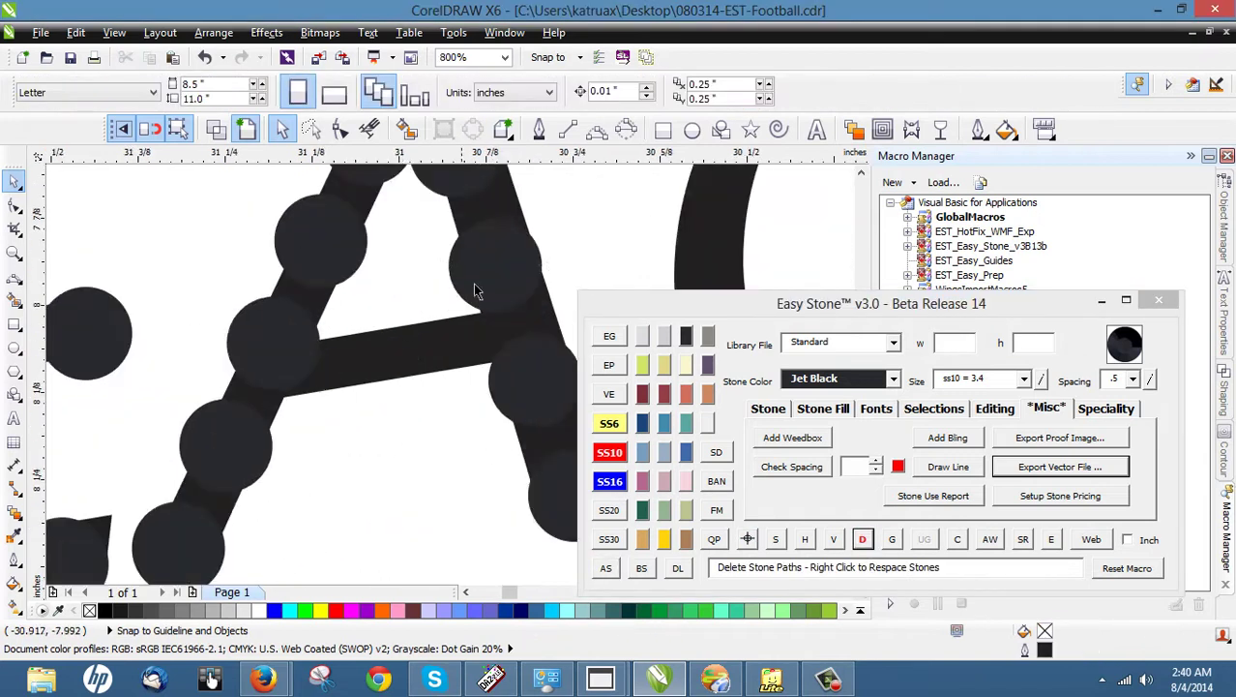
left_click(396, 361)
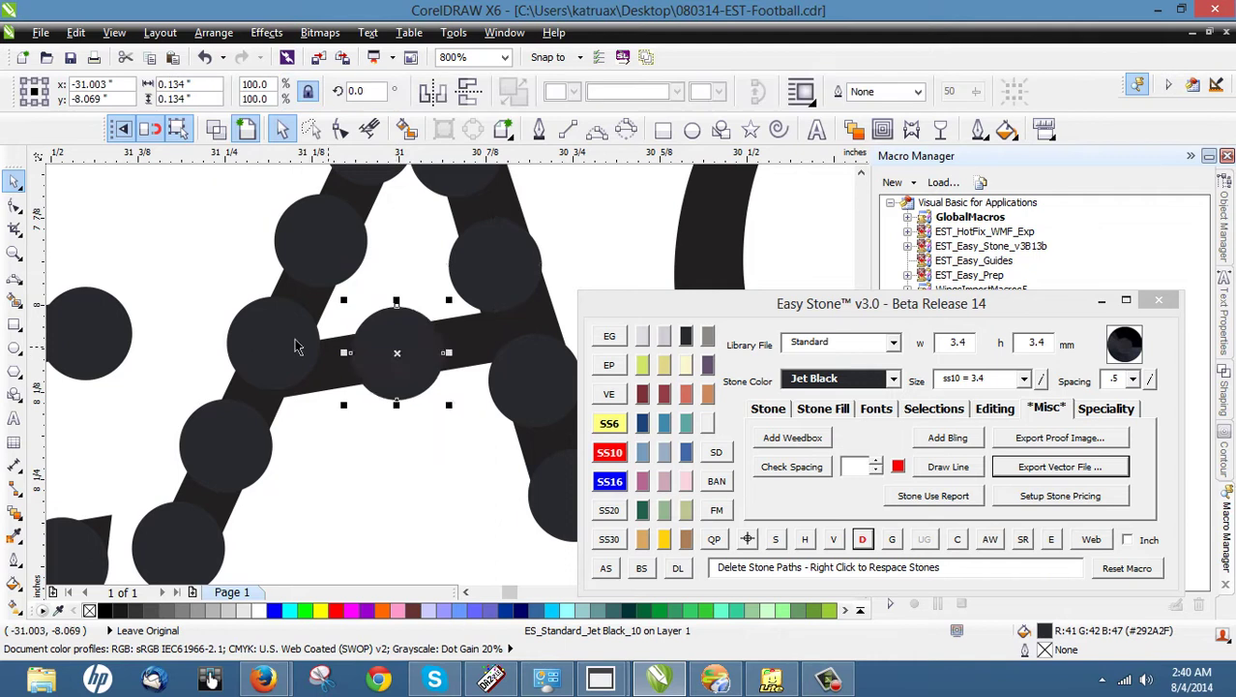
- Copy ss10 stones along the G's crossbar and spur and around its outer curve up to the upper end
scroll(259, 321, "down", 2)
scroll(326, 426, "down", 1)
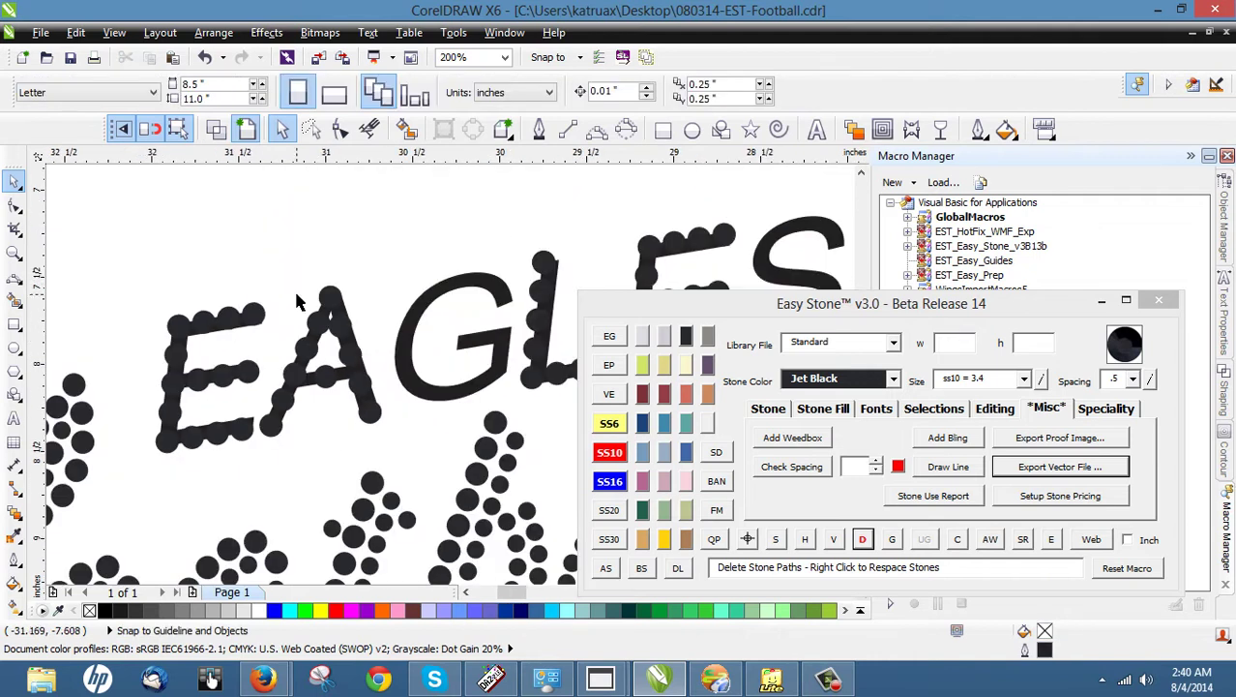
scroll(273, 276, "down", 1)
scroll(370, 295, "up", 2)
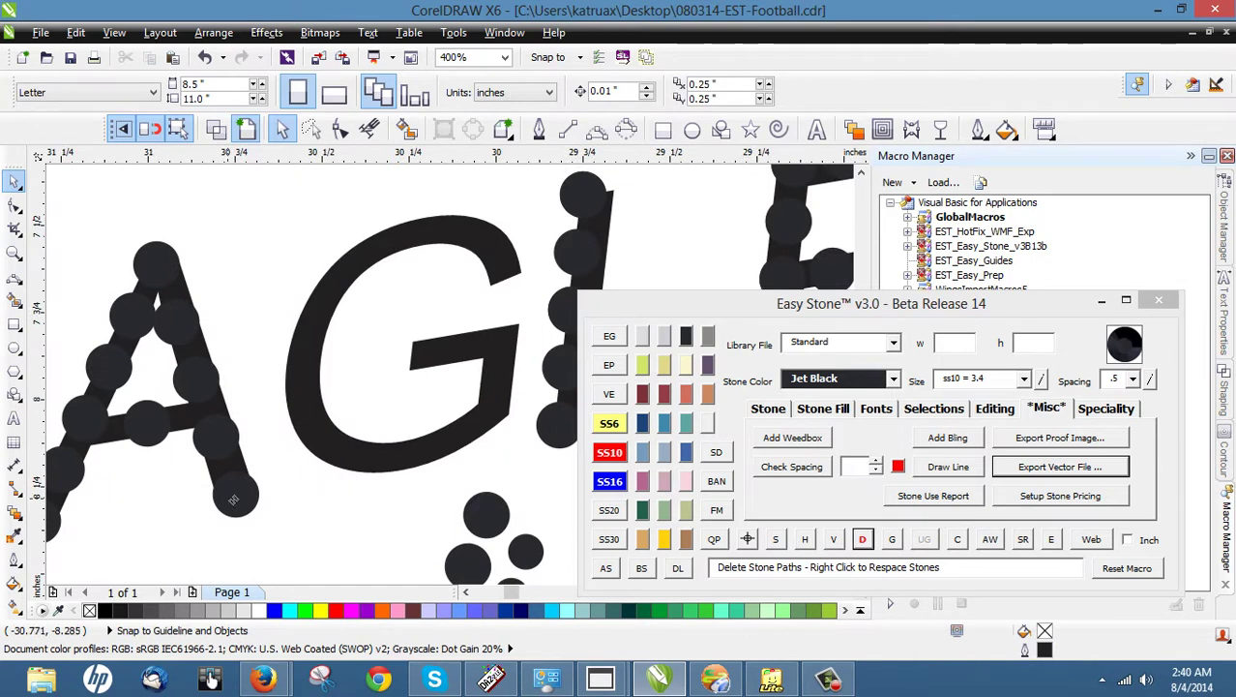
left_click(496, 346)
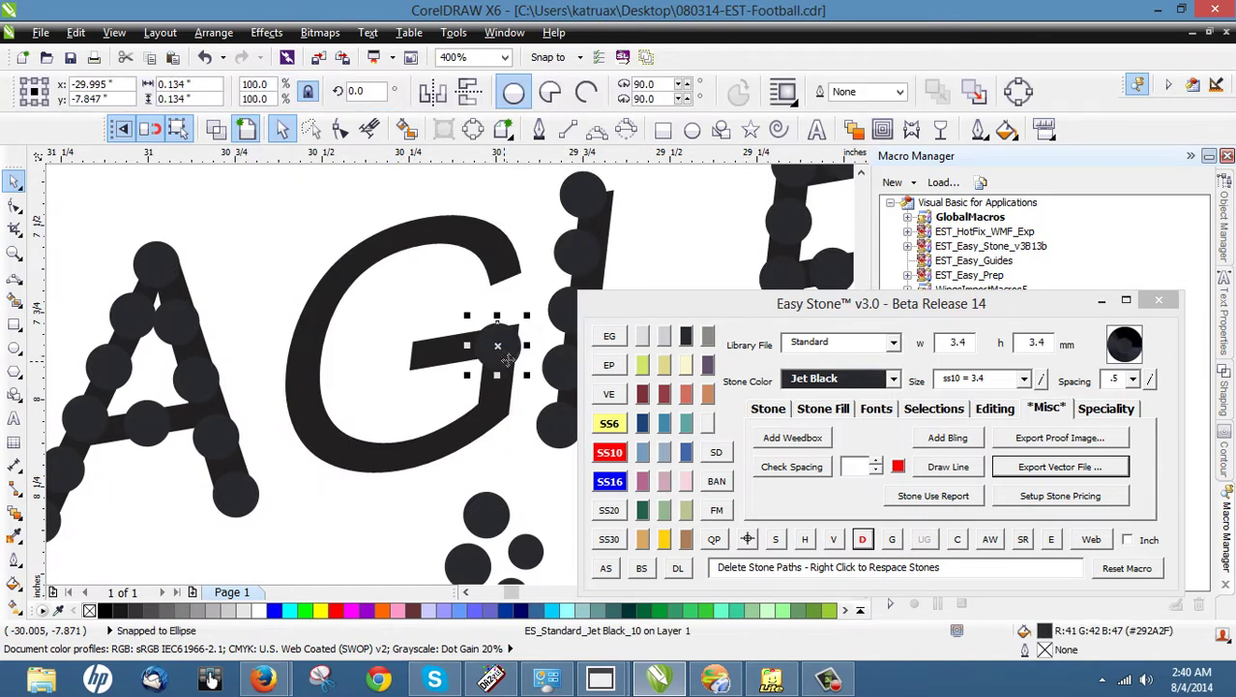
scroll(508, 359, "up", 1)
right_click(505, 465)
left_click_drag(505, 345, 391, 332)
right_click(392, 333)
left_click_drag(386, 333, 286, 358)
right_click(289, 350)
scroll(465, 380, "down", 1)
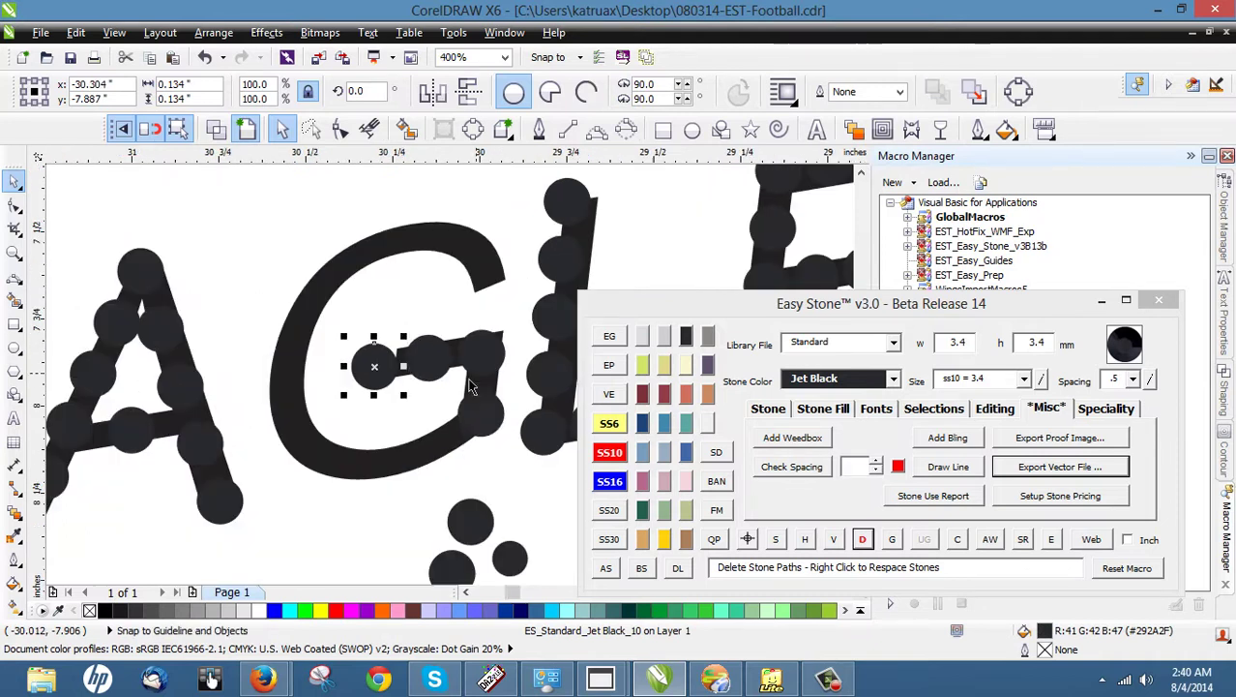
left_click_drag(489, 424, 488, 277)
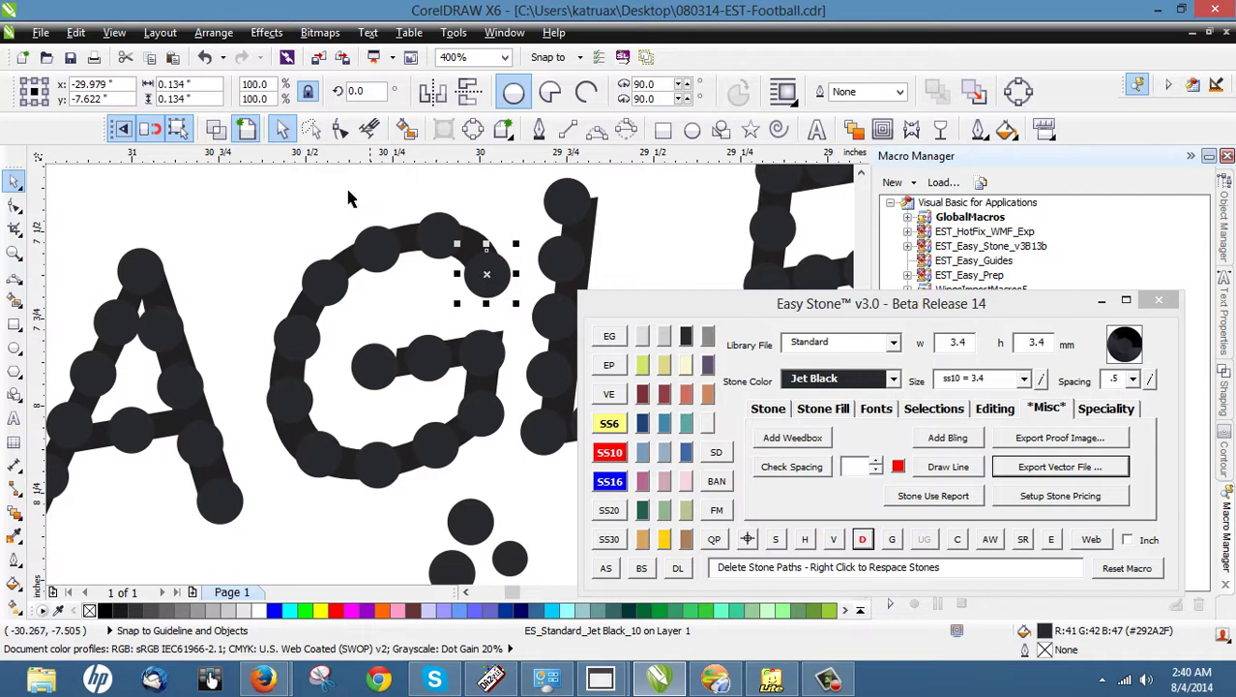
- Respace the stones around the G's outer curve evenly with 9 blend steps, and delete the stone path
left_click(348, 191)
left_click(312, 131)
mouse_move(293, 180)
left_mouse_down()
mouse_move(486, 209)
mouse_move(540, 264)
mouse_move(546, 304)
mouse_move(327, 363)
mouse_move(346, 409)
mouse_move(443, 406)
mouse_move(483, 387)
mouse_move(515, 460)
mouse_move(431, 503)
mouse_move(261, 526)
mouse_move(223, 408)
left_mouse_up()
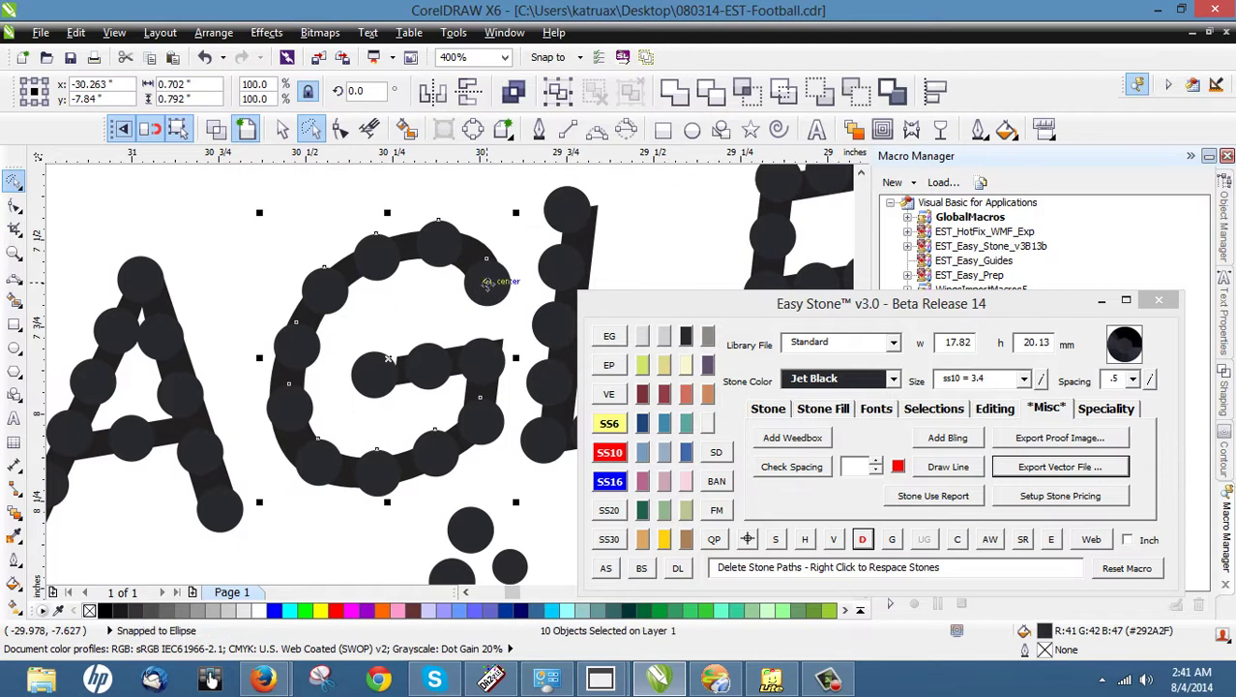
left_click(862, 540)
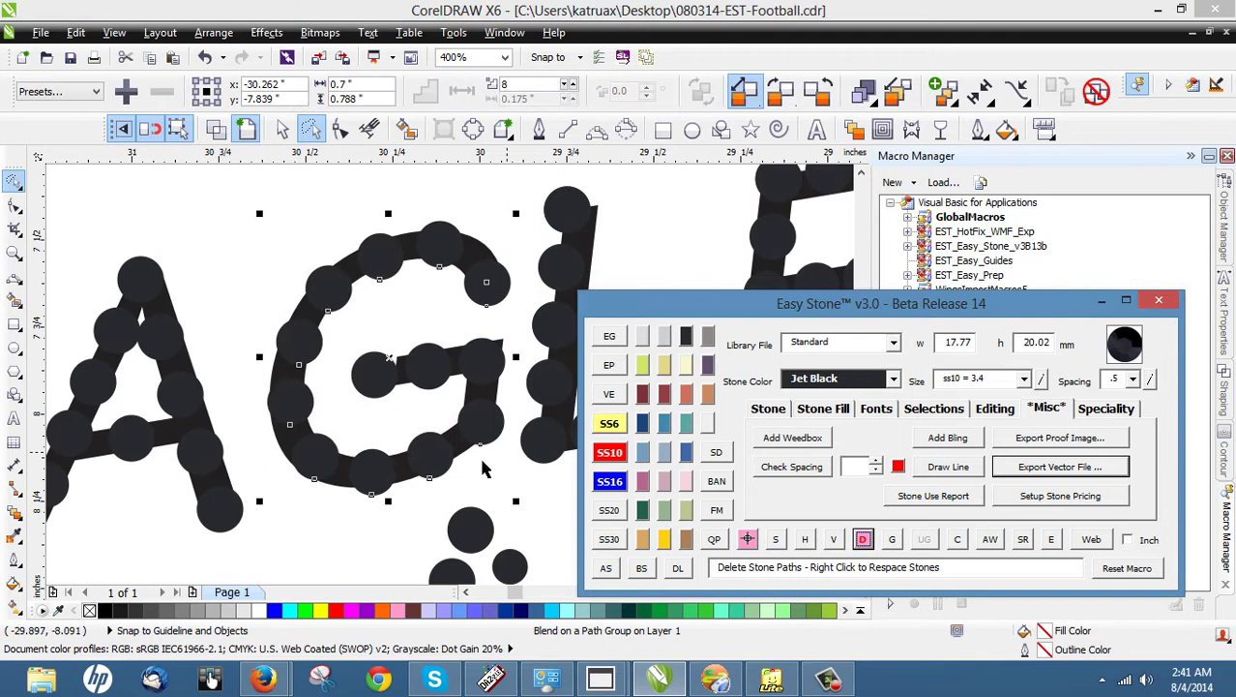
left_click(749, 539)
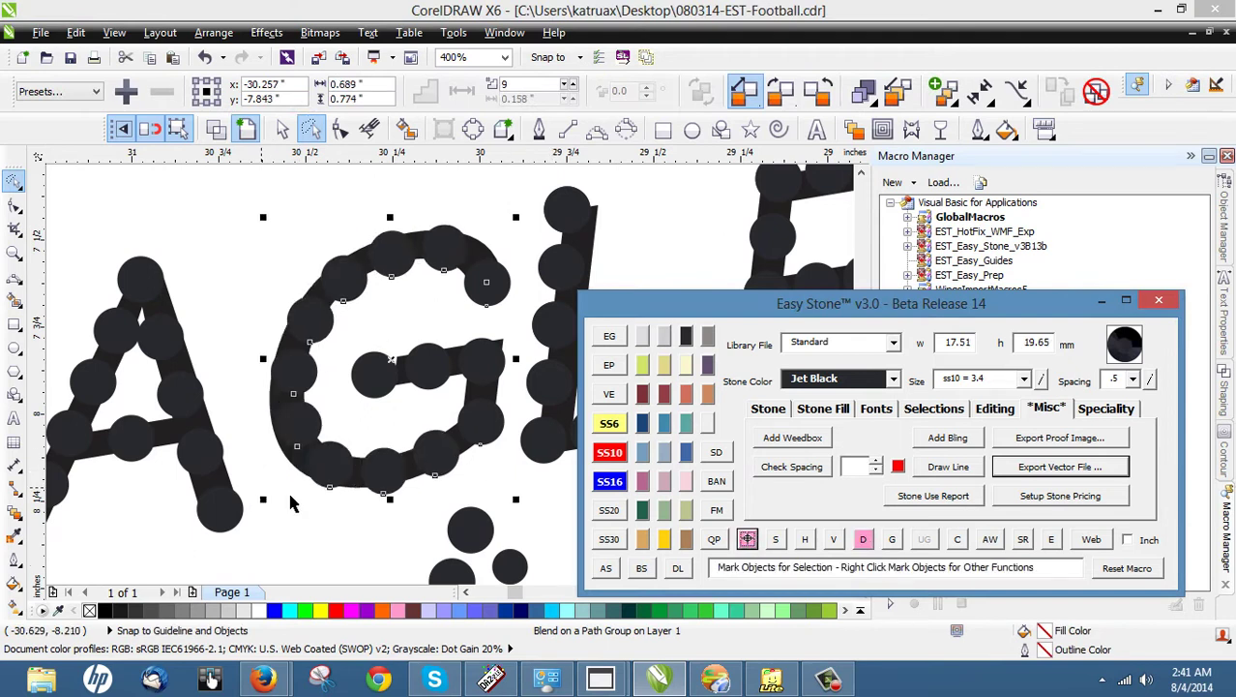
left_click(862, 538)
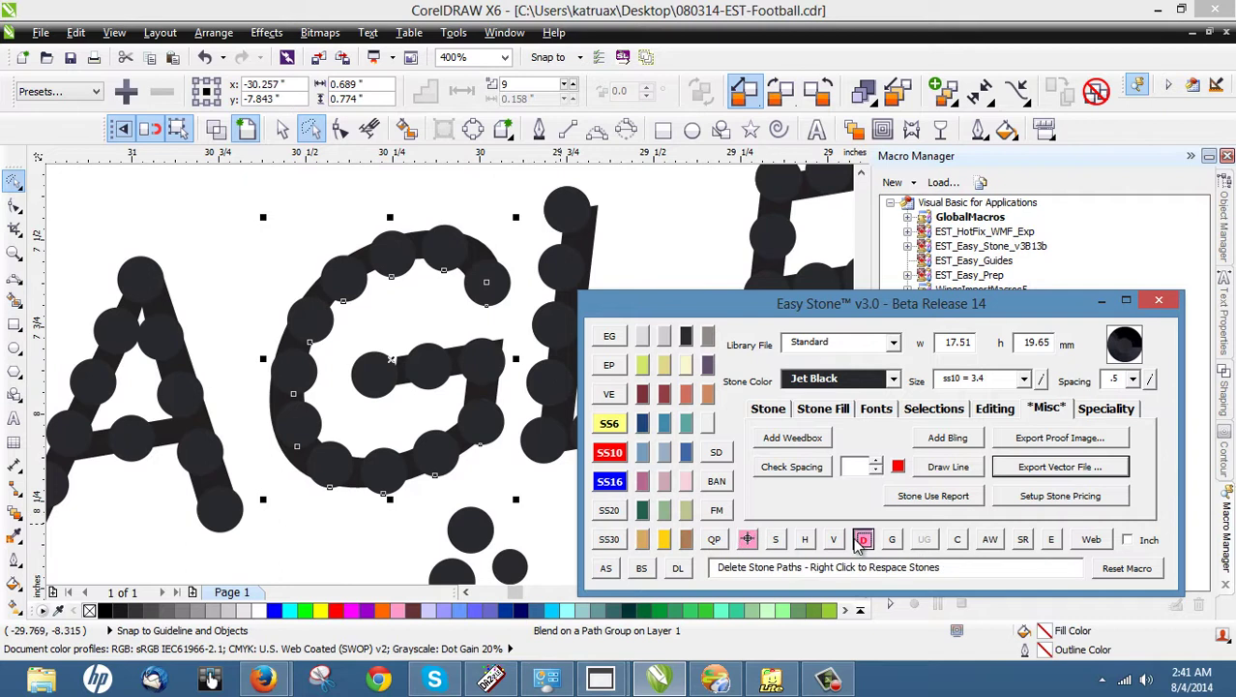
- Nudge the individual stones on the G's left side and upper-left curve so they follow the letter stroke
scroll(312, 441, "up", 2)
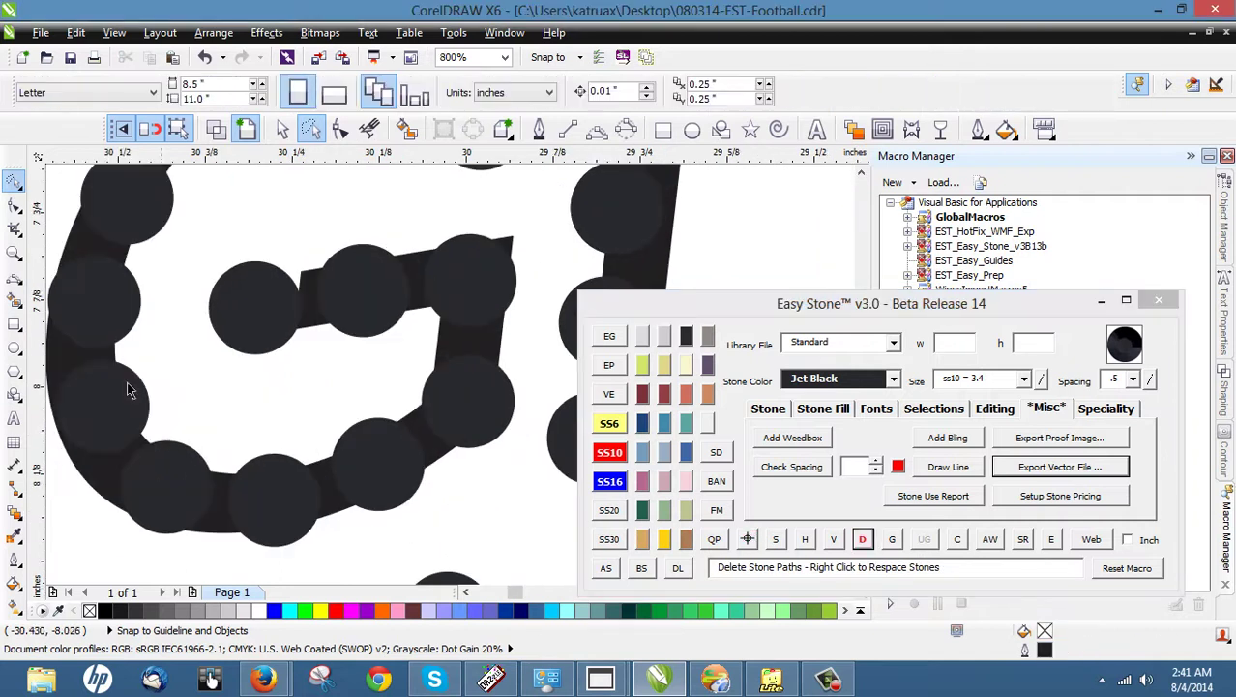
left_click(101, 302)
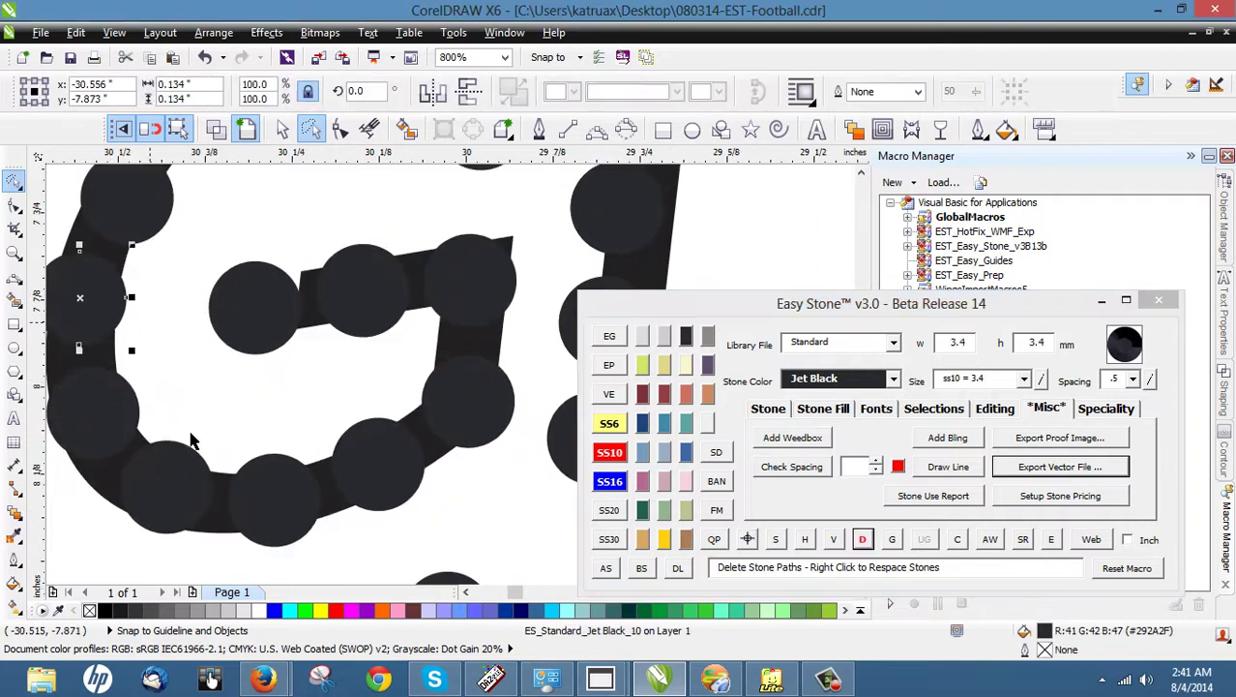
left_click(146, 441)
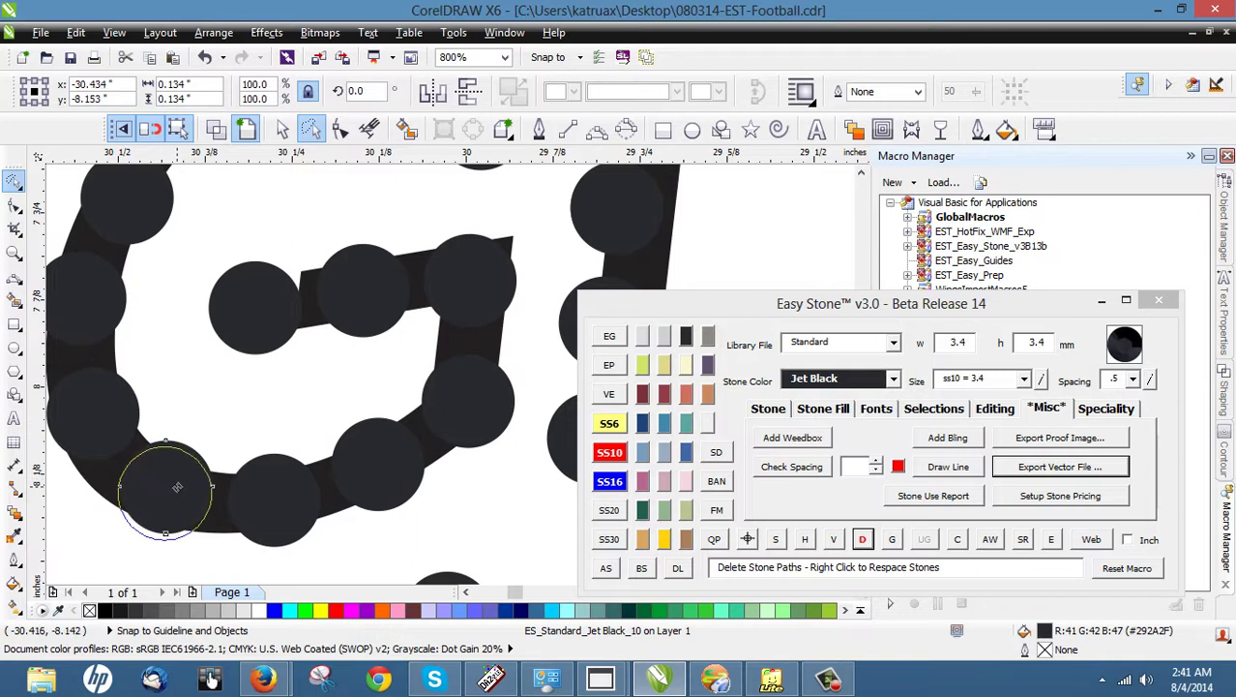
left_click(171, 489)
scroll(174, 465, "down", 2)
scroll(198, 358, "up", 2)
left_click_drag(200, 358, 194, 355)
left_click(262, 264)
left_click_drag(261, 264, 279, 234)
scroll(262, 224, "up", 1)
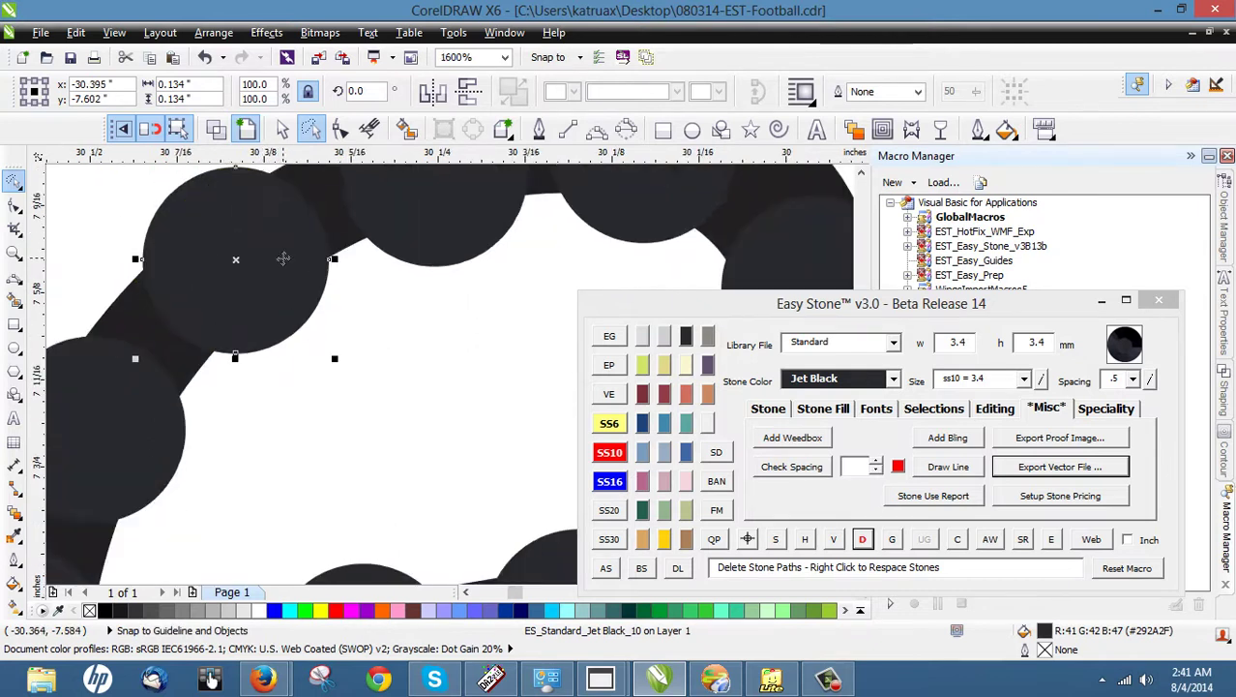
scroll(292, 266, "down", 2)
left_click(367, 311)
scroll(300, 300, "down", 1)
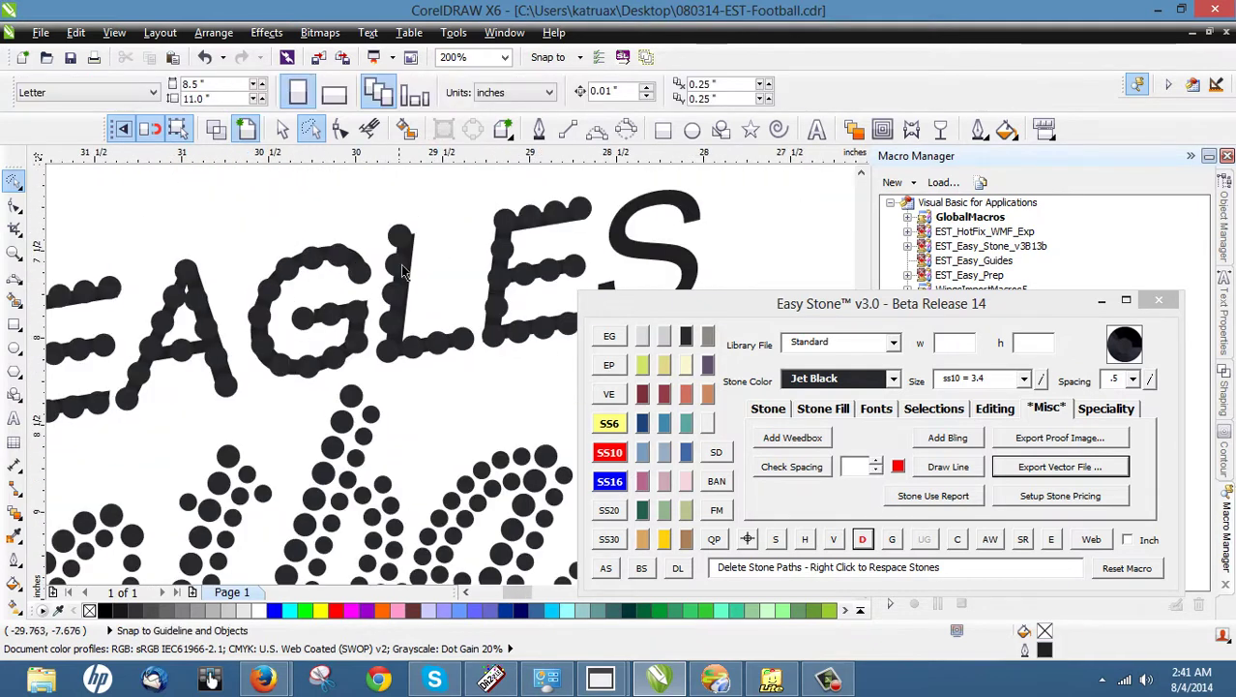
- Select all the G's stones and shift them about 0.03 inch toward the A
scroll(260, 302, "down", 1)
scroll(260, 302, "up", 1)
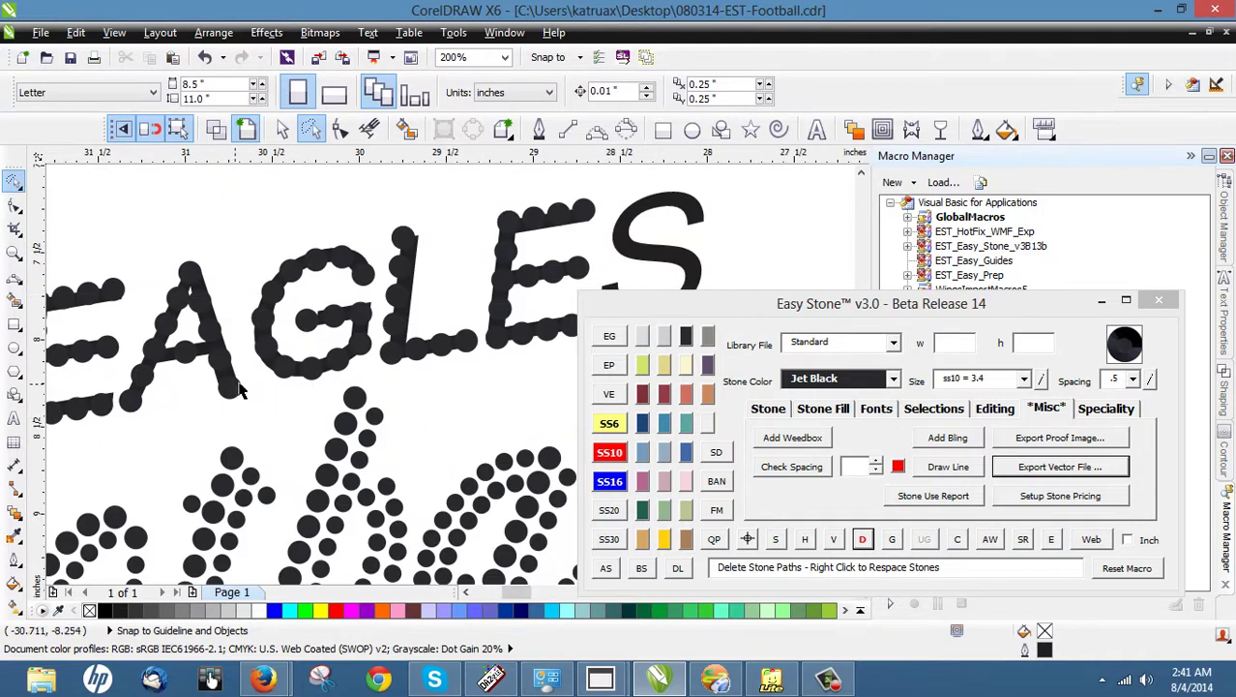
mouse_move(304, 198)
left_mouse_down()
mouse_move(396, 239)
mouse_move(404, 293)
mouse_move(384, 380)
mouse_move(249, 400)
mouse_move(232, 328)
left_mouse_up()
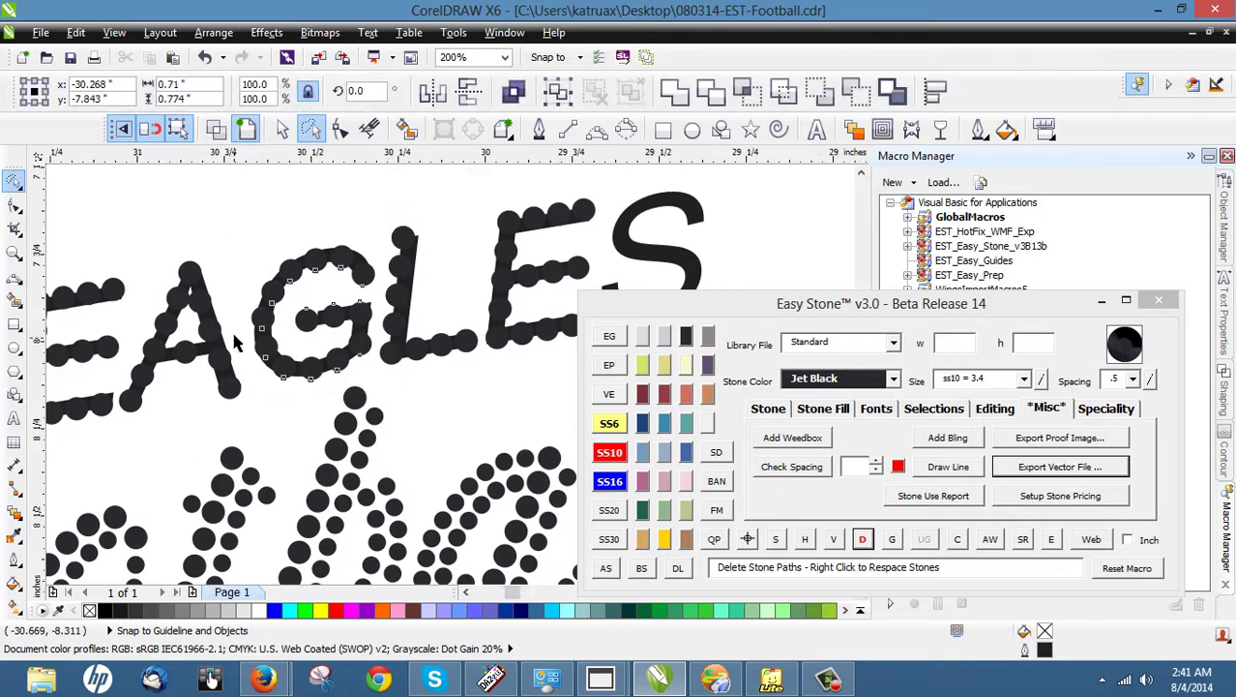
scroll(231, 328, "up", 1)
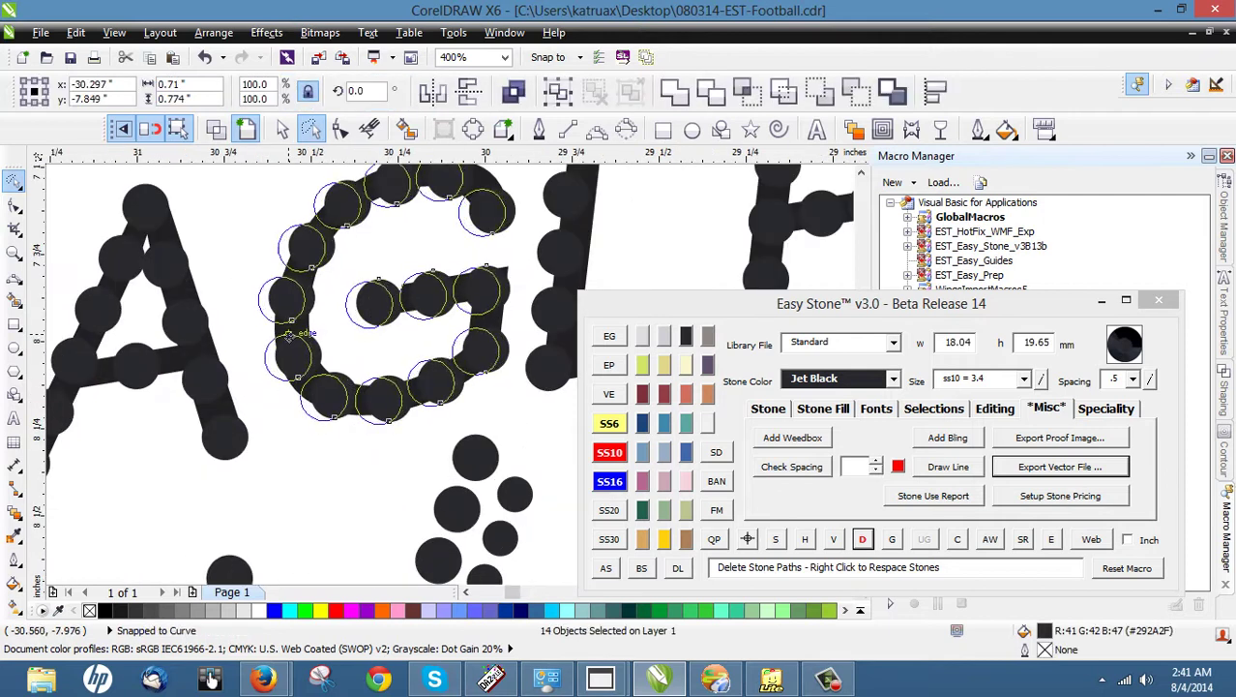
scroll(331, 382, "down", 1)
left_click(301, 412)
scroll(244, 286, "down", 1)
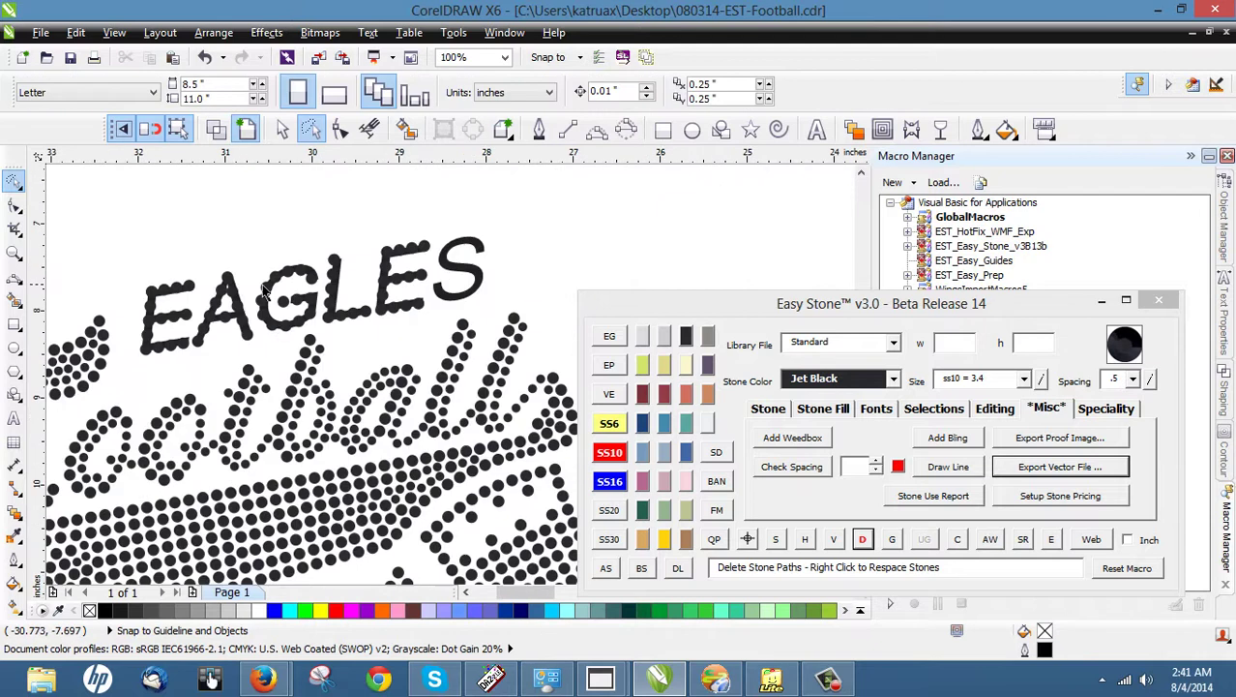
- Copy ss10 stones along the whole stroke of the S, from its lower end to its upper end
scroll(459, 258, "up", 2)
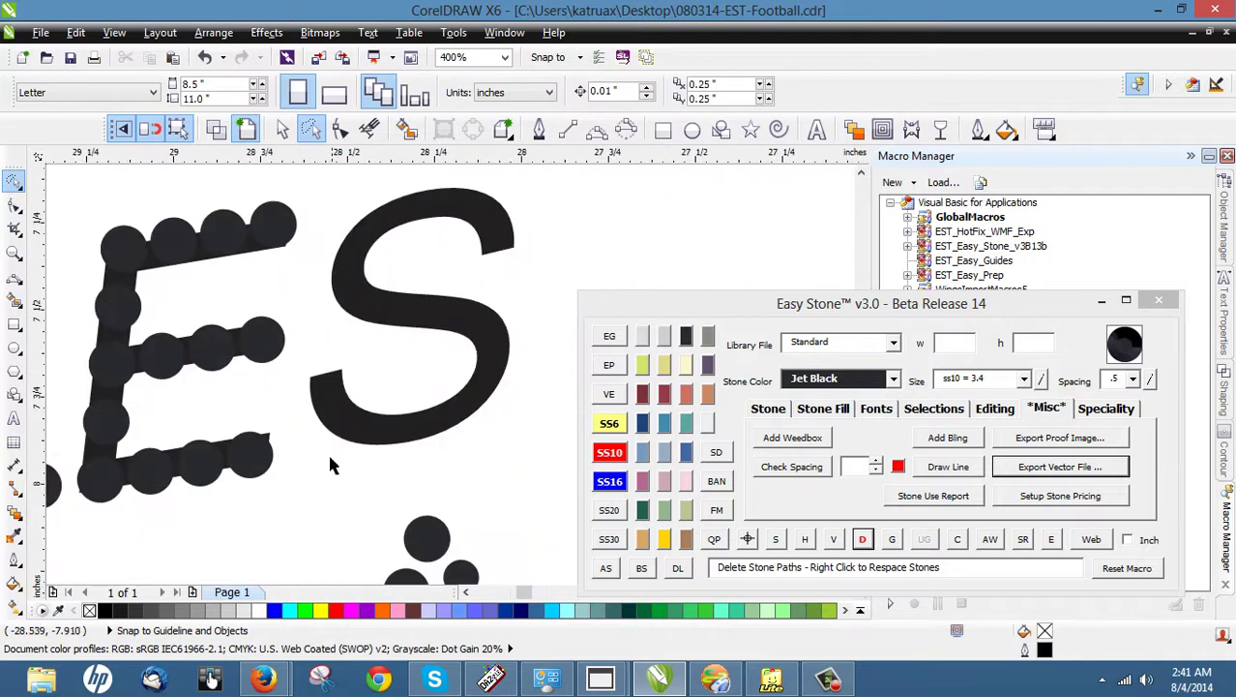
left_click_drag(248, 455, 376, 436)
right_click(331, 397)
right_click(377, 431)
right_click(440, 435)
left_click_drag(376, 436, 432, 436)
right_click(497, 397)
left_click_drag(432, 437, 388, 213)
right_click(480, 399)
right_click(491, 348)
right_click(445, 312)
right_click(382, 307)
right_click(504, 238)
right_click(447, 197)
right_click(387, 213)
left_click_drag(388, 213, 352, 264)
left_click(509, 281)
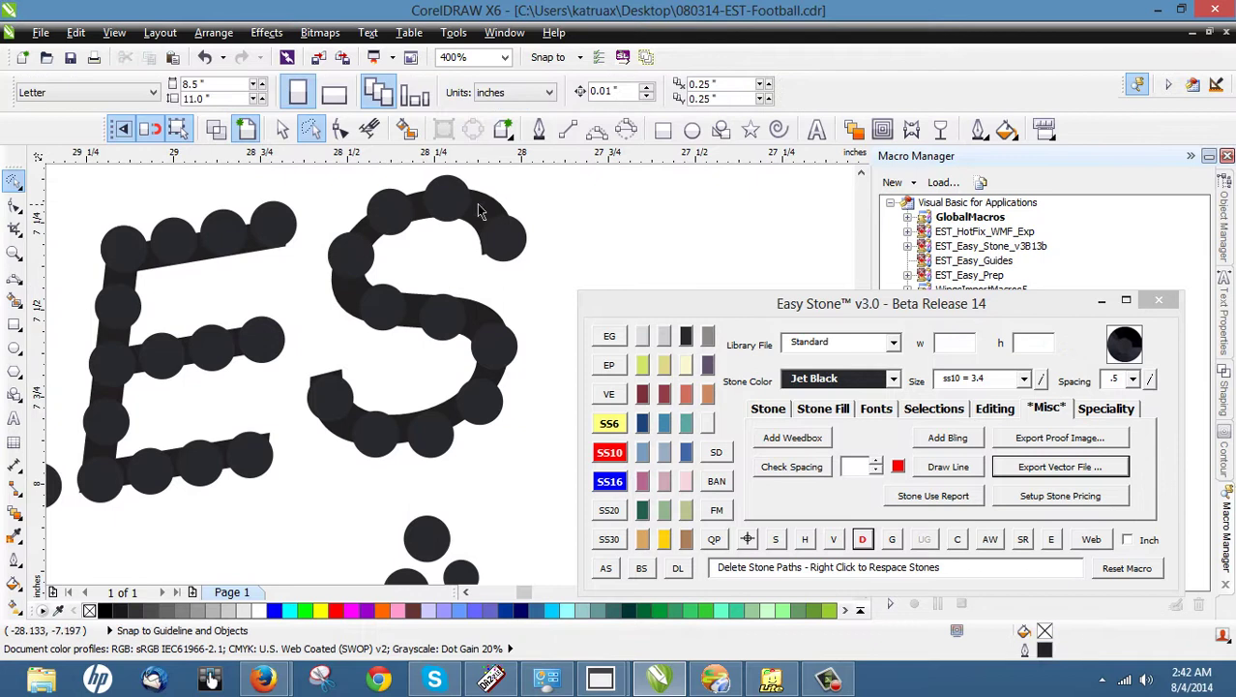
- Nudge the stone at the S's upper end so it sits on the tip of the stroke
scroll(477, 203, "up", 1)
left_click(527, 278)
scroll(527, 280, "down", 2)
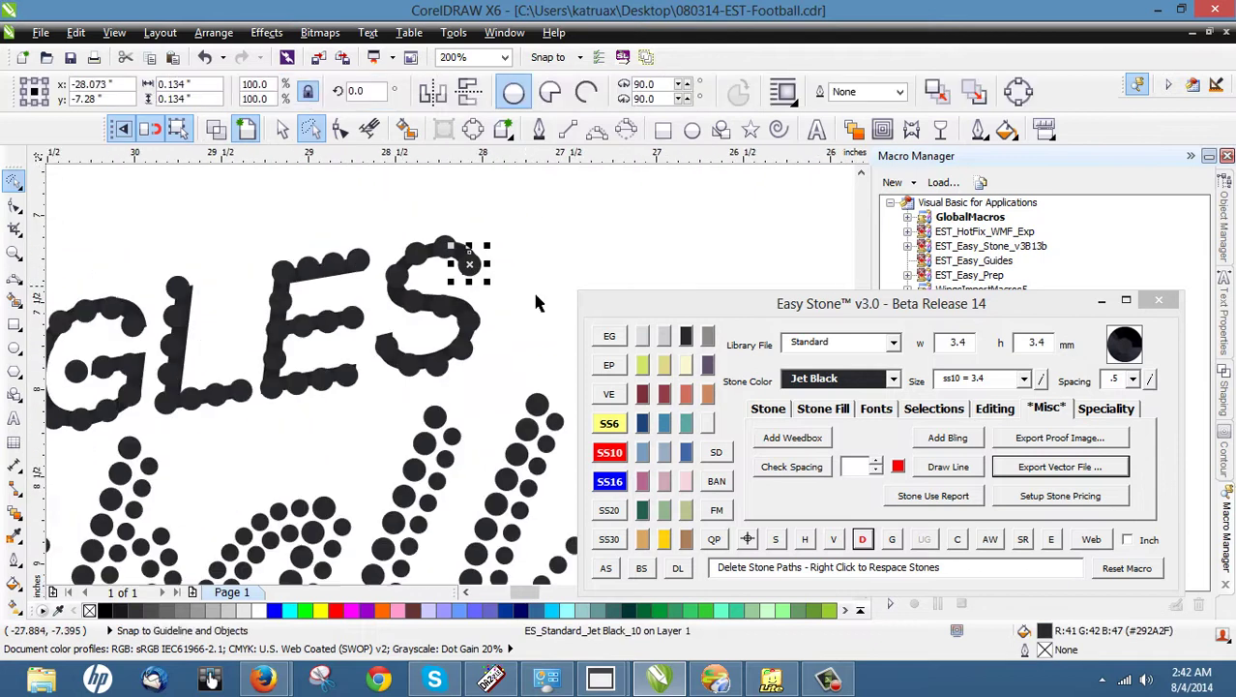
left_click(486, 276)
scroll(511, 253, "up", 1)
- Select all the stones of the S, including the lower end stone, and respace them evenly
mouse_move(304, 211)
left_mouse_down()
mouse_move(530, 310)
mouse_move(549, 433)
mouse_move(407, 527)
mouse_move(231, 535)
mouse_move(257, 534)
mouse_move(245, 532)
mouse_move(276, 472)
mouse_move(274, 433)
mouse_move(230, 371)
mouse_move(230, 329)
mouse_move(249, 300)
left_mouse_up()
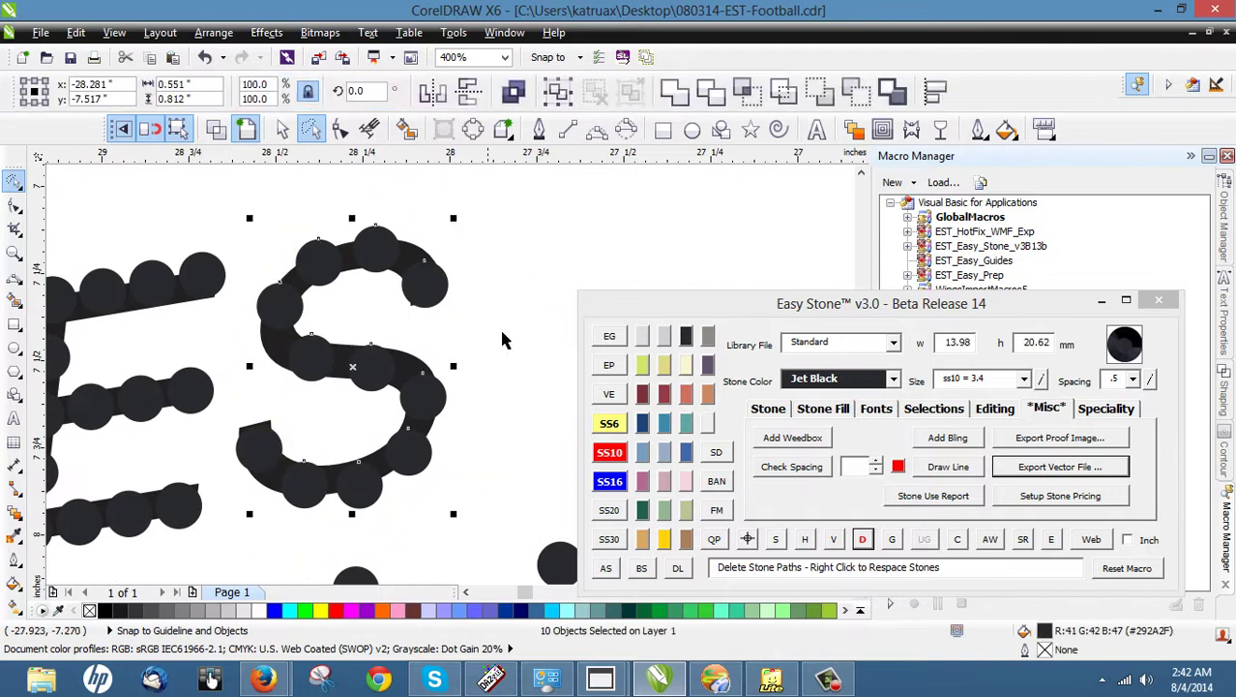
left_click(259, 448, "shift")
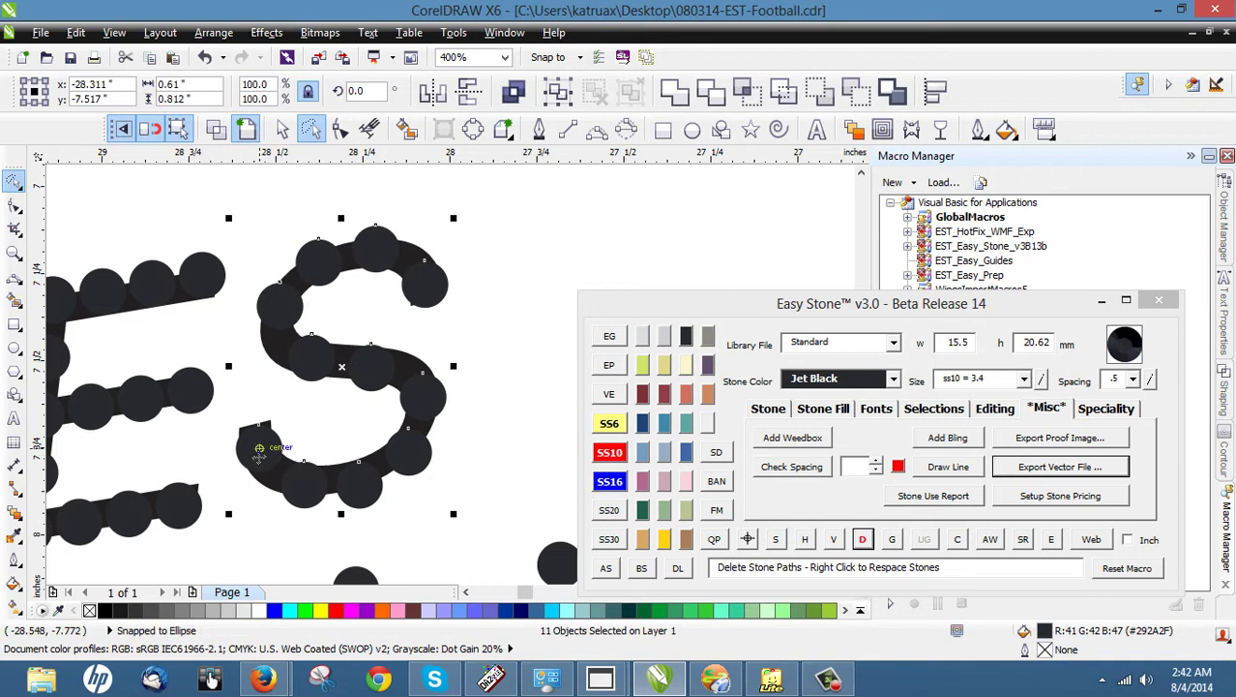
left_click(861, 540)
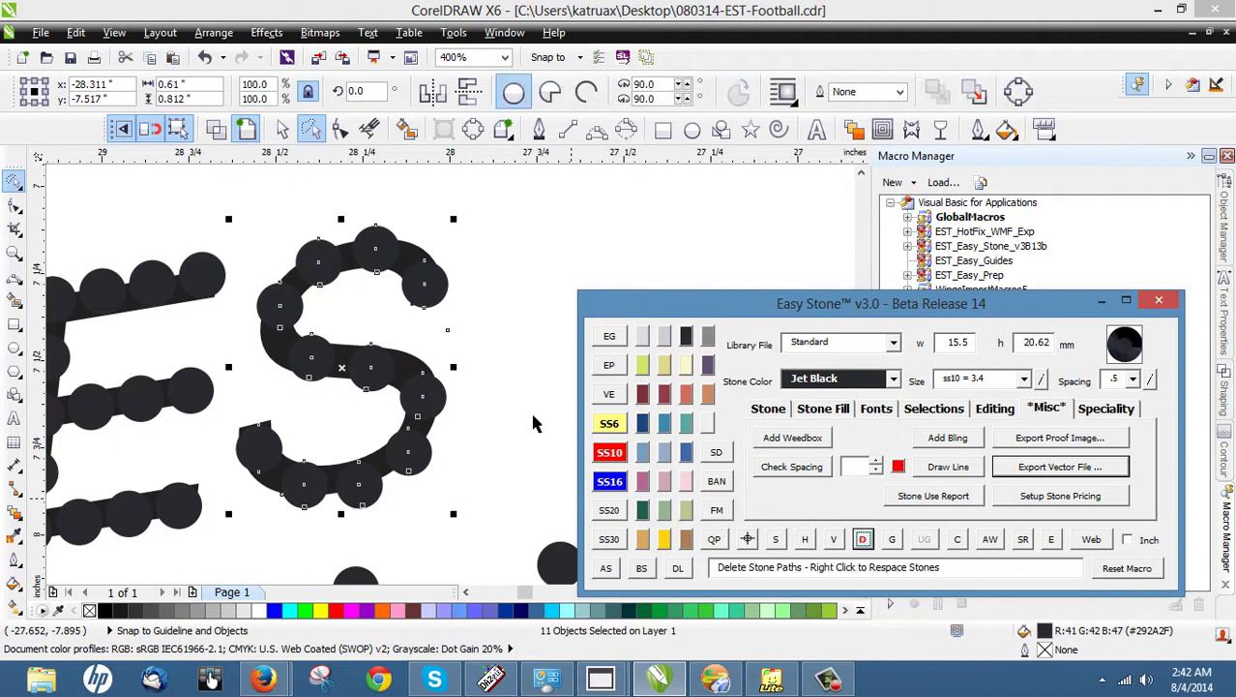
- Delete the solid EAGLES lettering lying beneath the stones
left_click(411, 359)
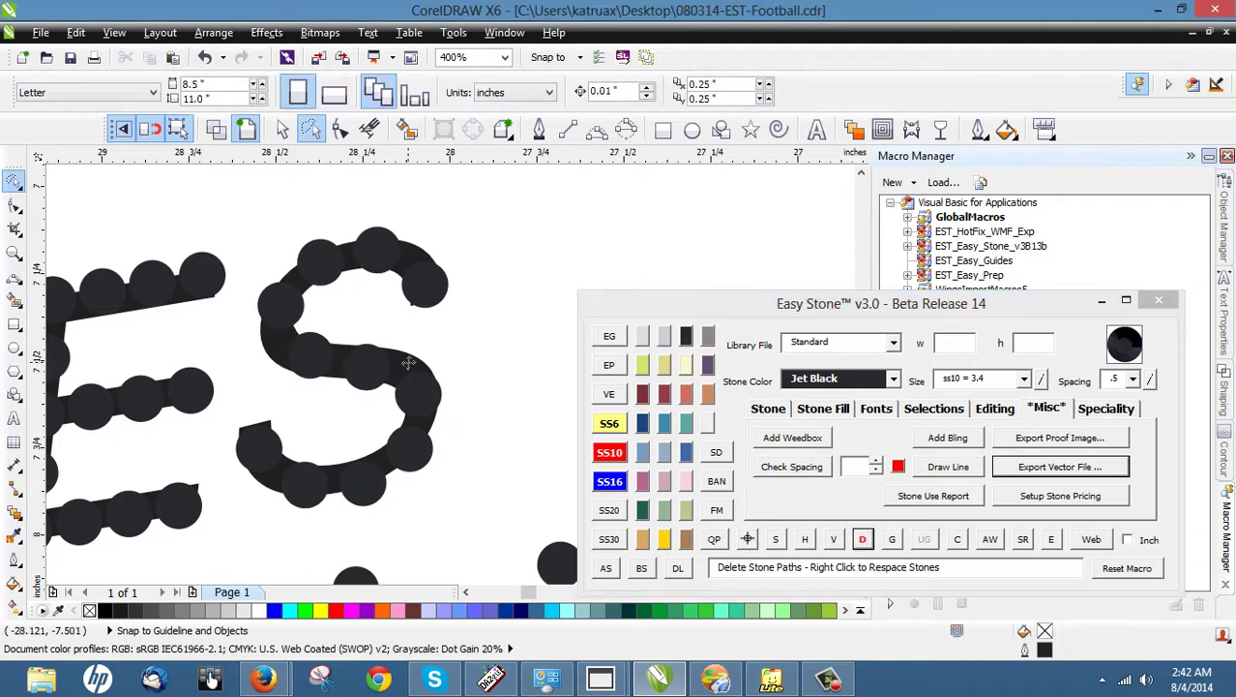
key("Delete")
scroll(241, 318, "down", 2)
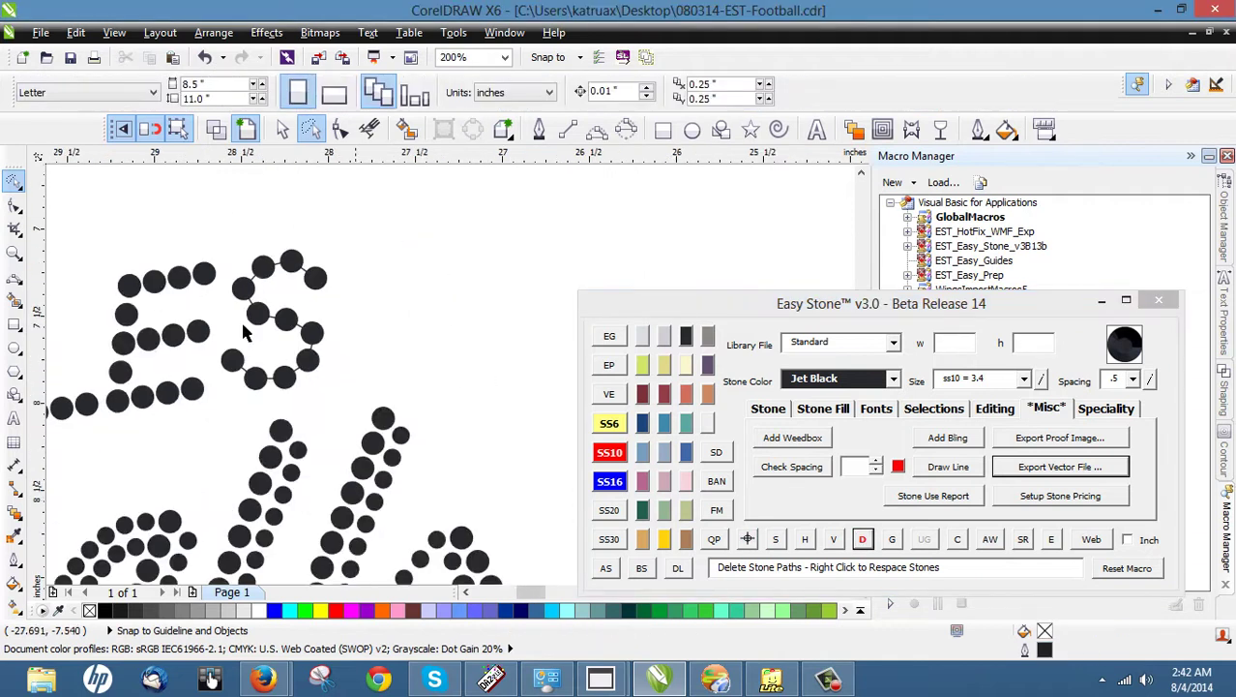
- Delete the stone path connecting the stones of the S
scroll(236, 306, "up", 2)
left_click(303, 319)
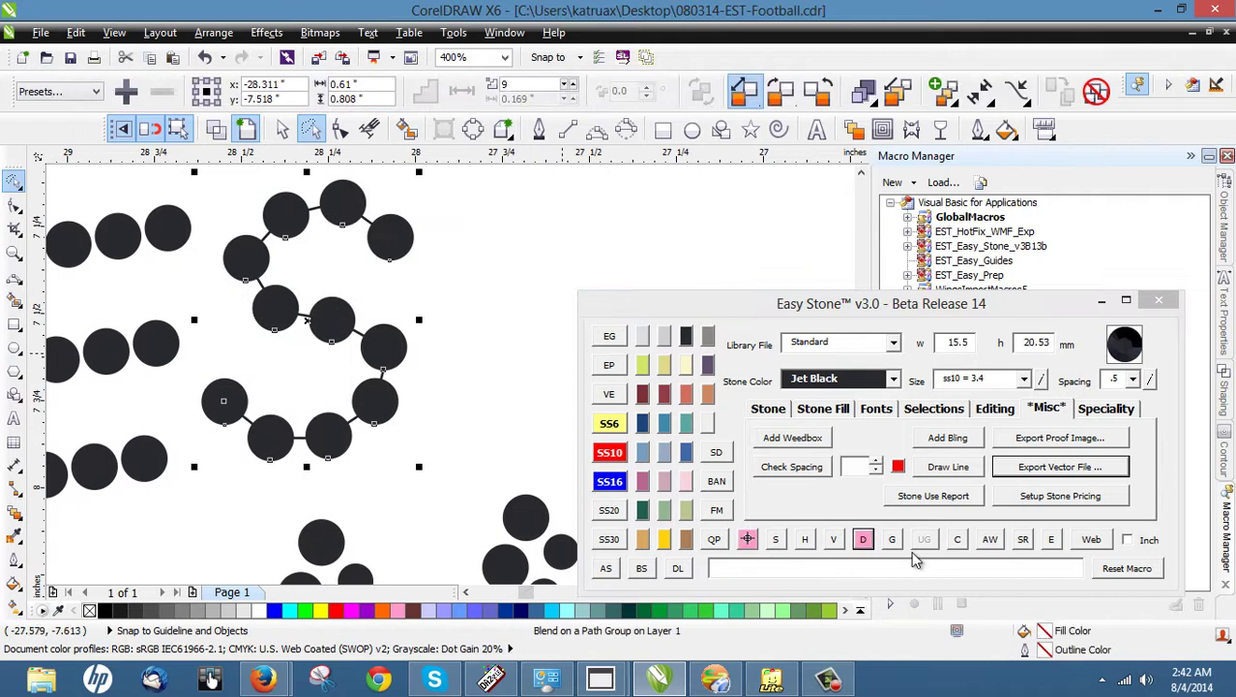
left_click(601, 258)
scroll(625, 257, "down", 4)
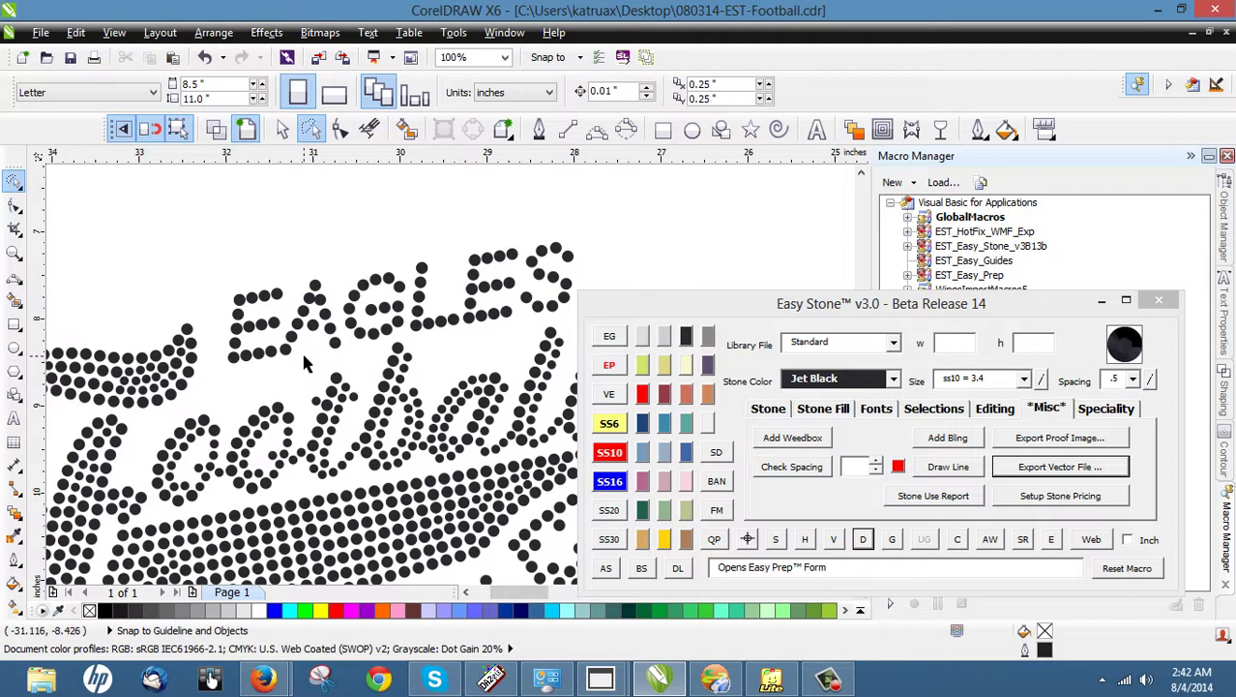
- Create an angled guideline through the first and last stones of the first E's top arm using Easy Guides
scroll(303, 358, "up", 1)
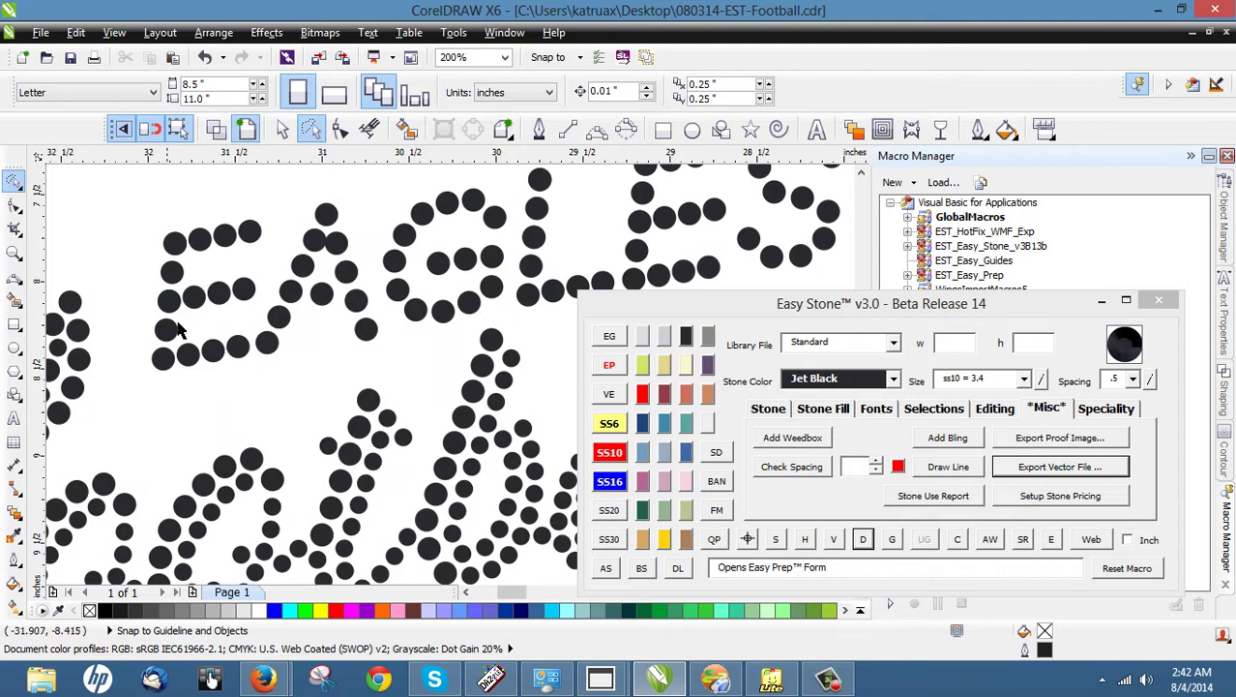
left_click(176, 246)
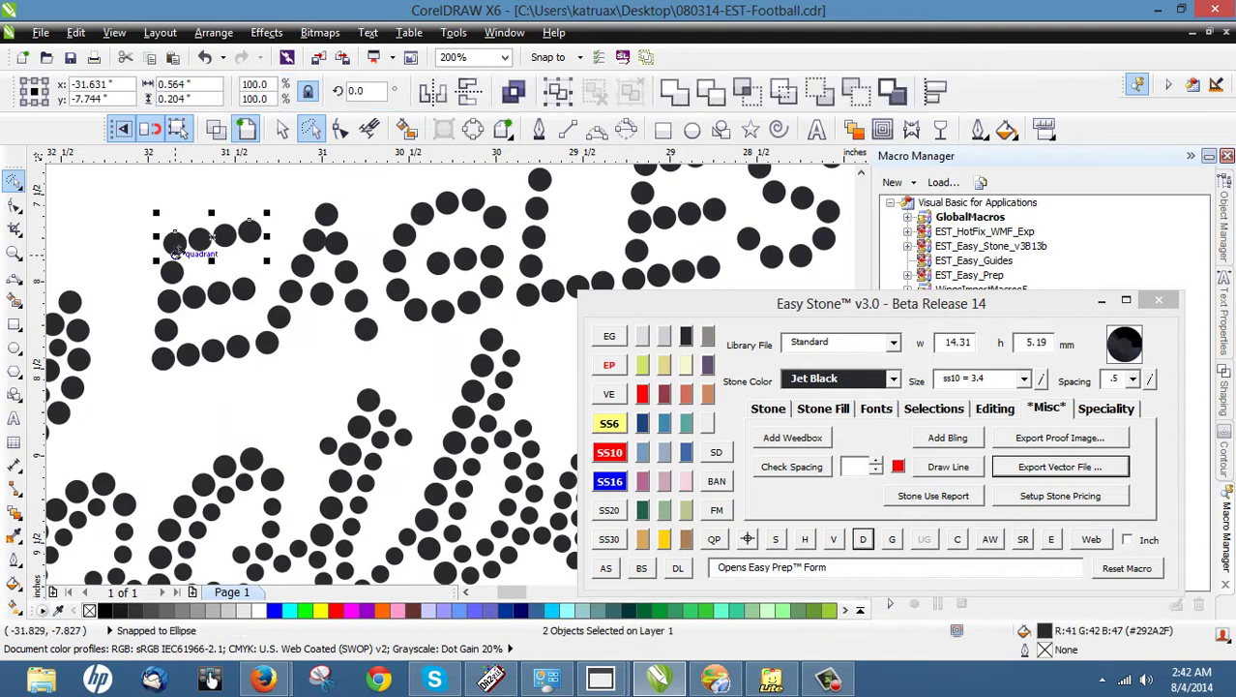
left_click(249, 231, "shift")
left_click(614, 341)
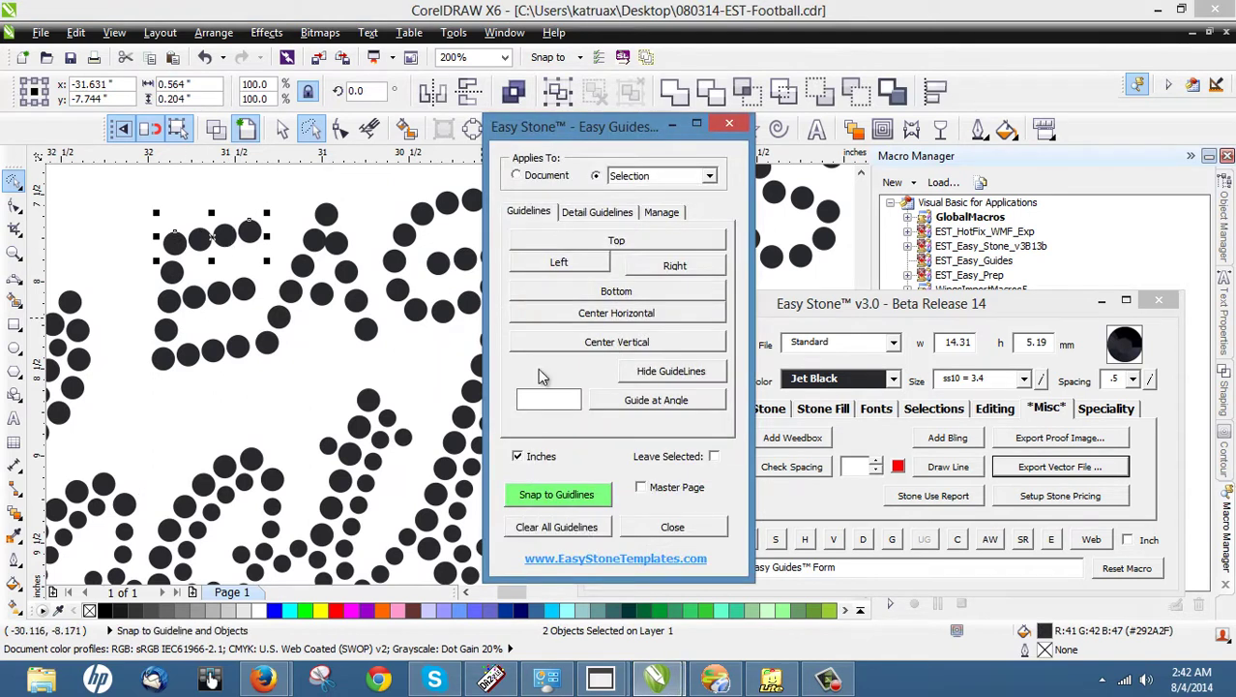
left_click(673, 404)
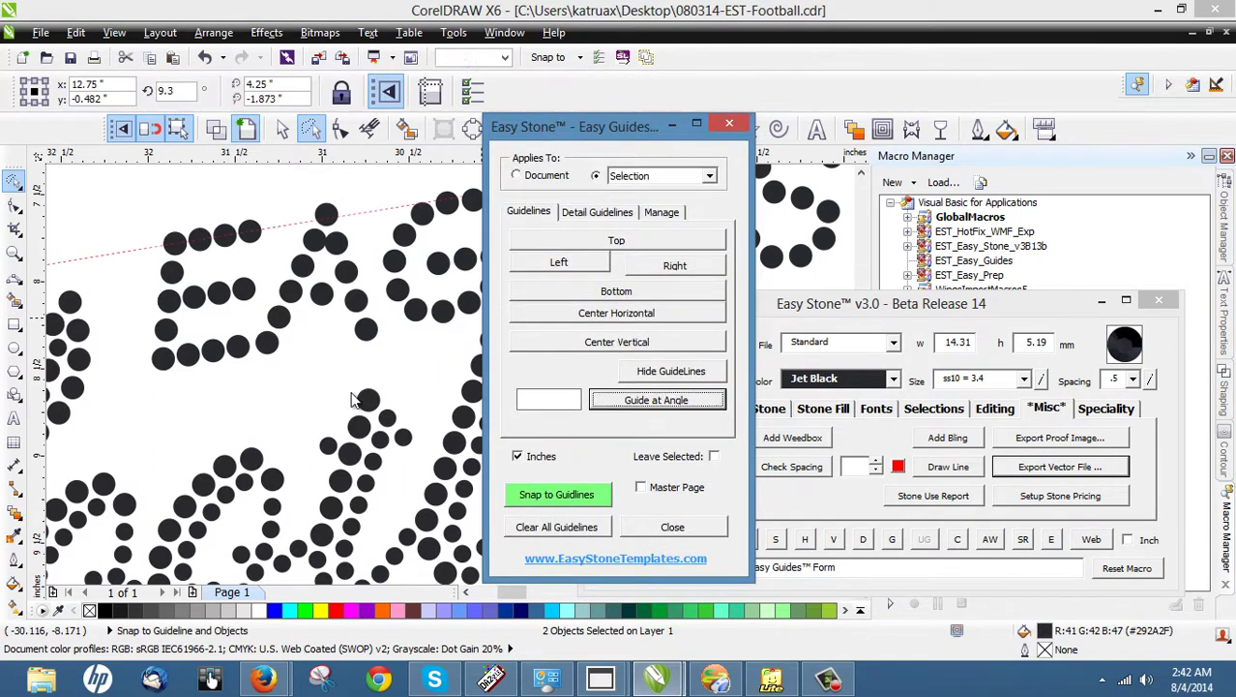
left_click(723, 114)
left_click(198, 196)
scroll(473, 264, "down", 1)
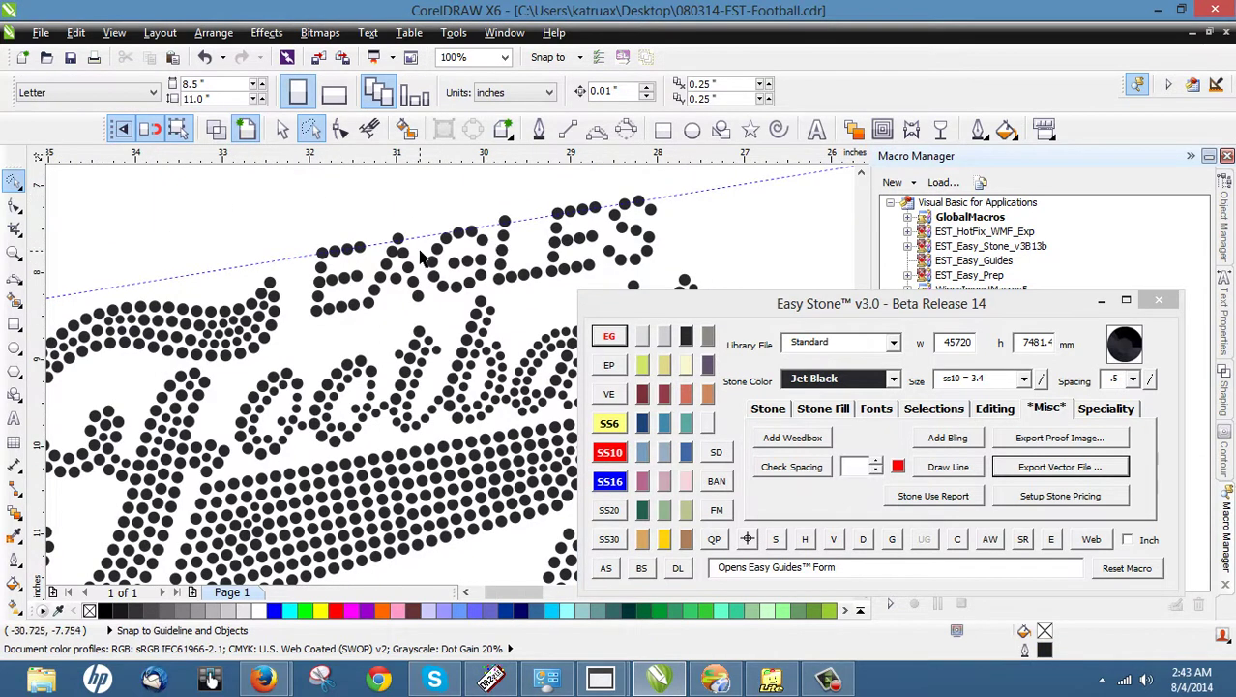
- Copy the angled guideline down to the row of stones forming the first E's base
scroll(422, 250, "up", 1)
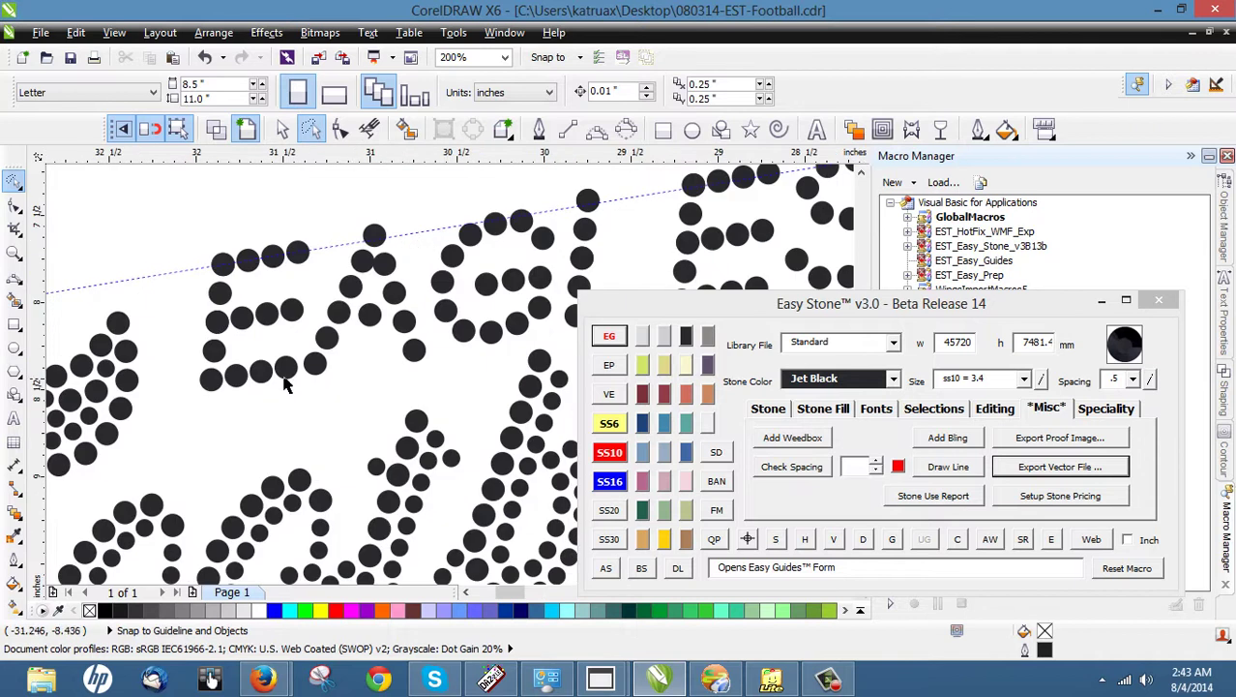
left_click_drag(178, 262, 216, 384)
scroll(258, 447, "down", 1)
key("Escape")
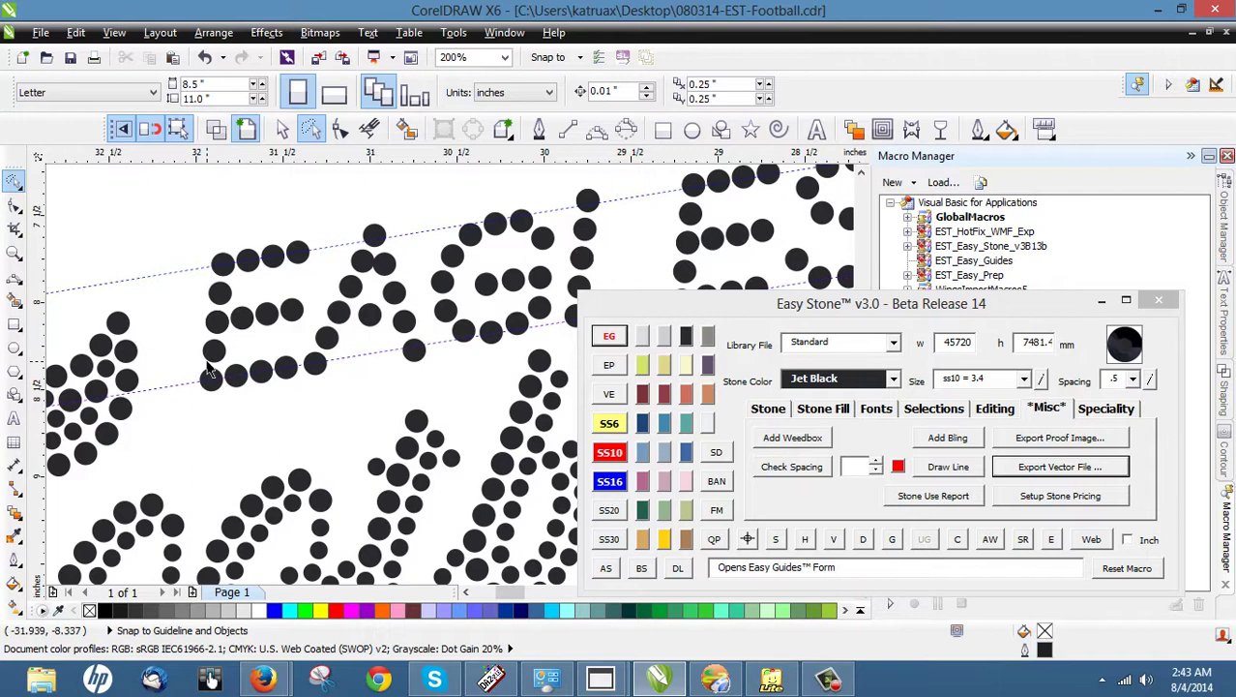
- Respace the stones of the S evenly and delete the stone path that connects them
scroll(457, 330, "up", 1)
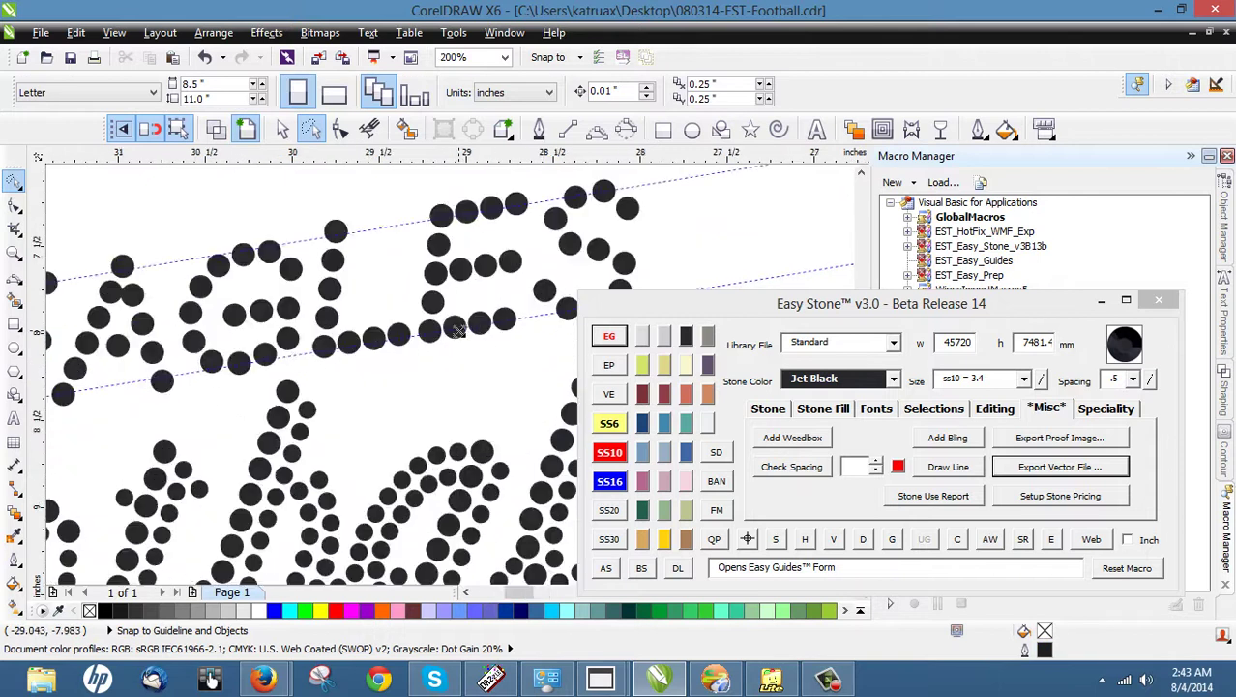
scroll(303, 291, "down", 1)
scroll(339, 367, "up", 2)
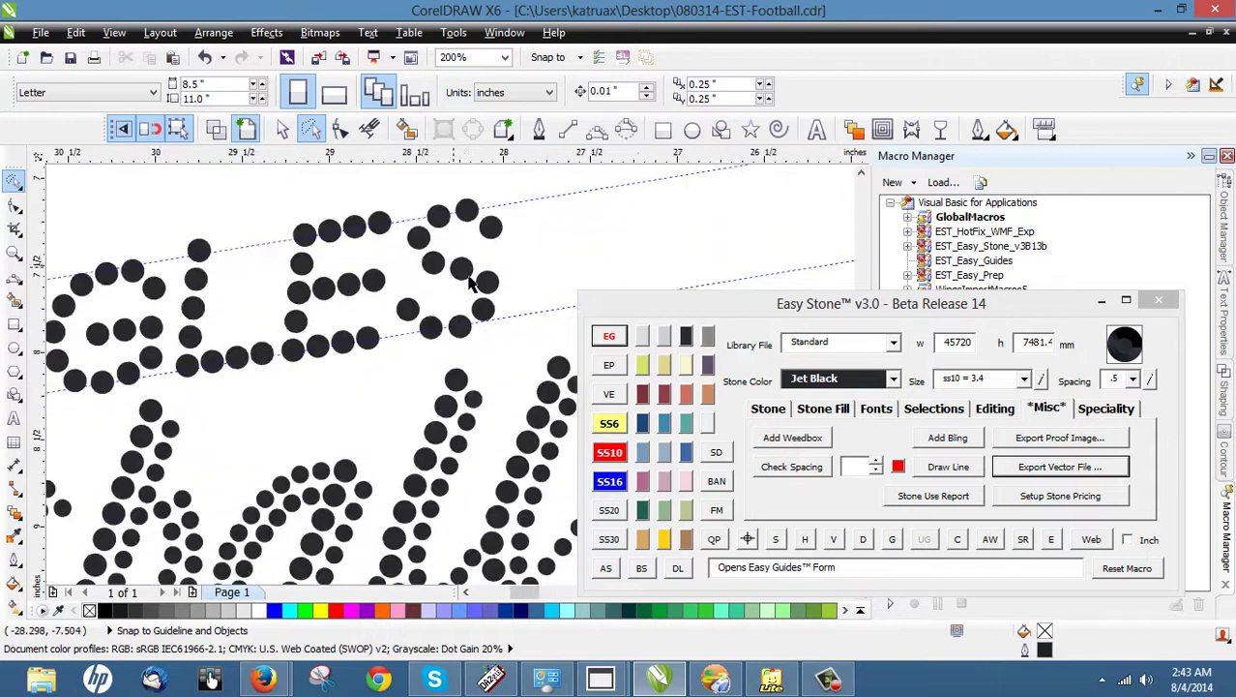
scroll(347, 392, "down", 1)
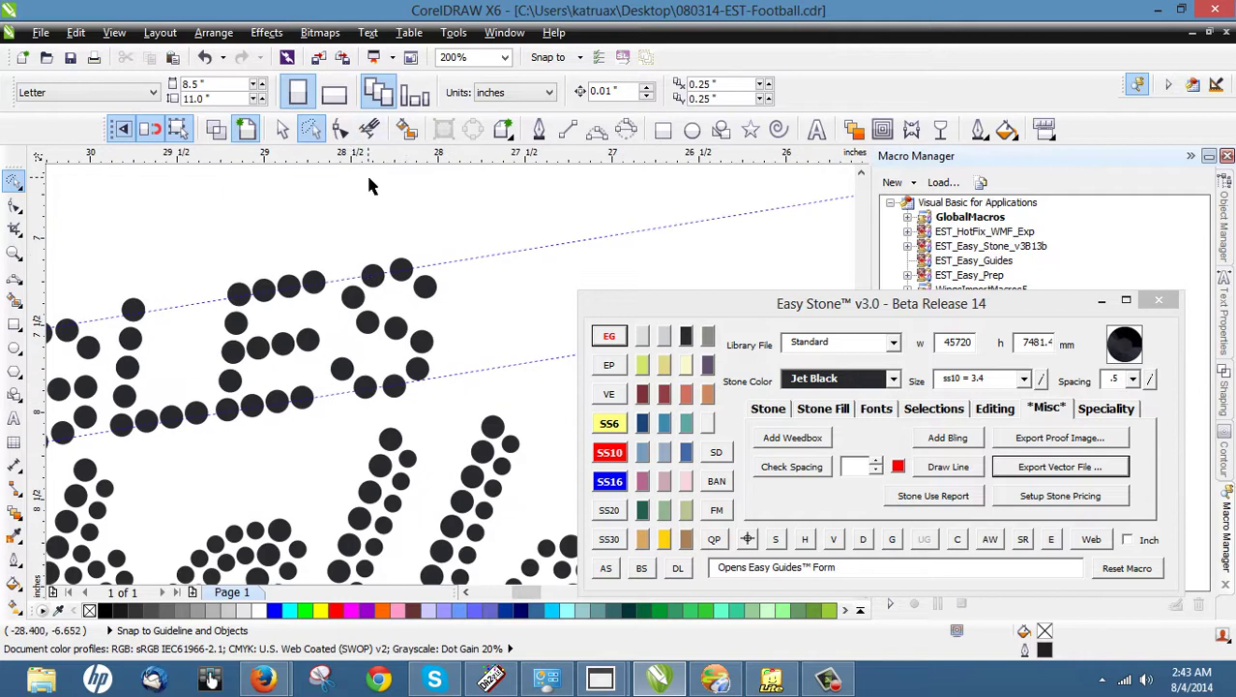
mouse_move(370, 179)
left_mouse_down()
mouse_move(485, 255)
mouse_move(470, 376)
mouse_move(381, 411)
mouse_move(328, 416)
mouse_move(337, 312)
left_mouse_up()
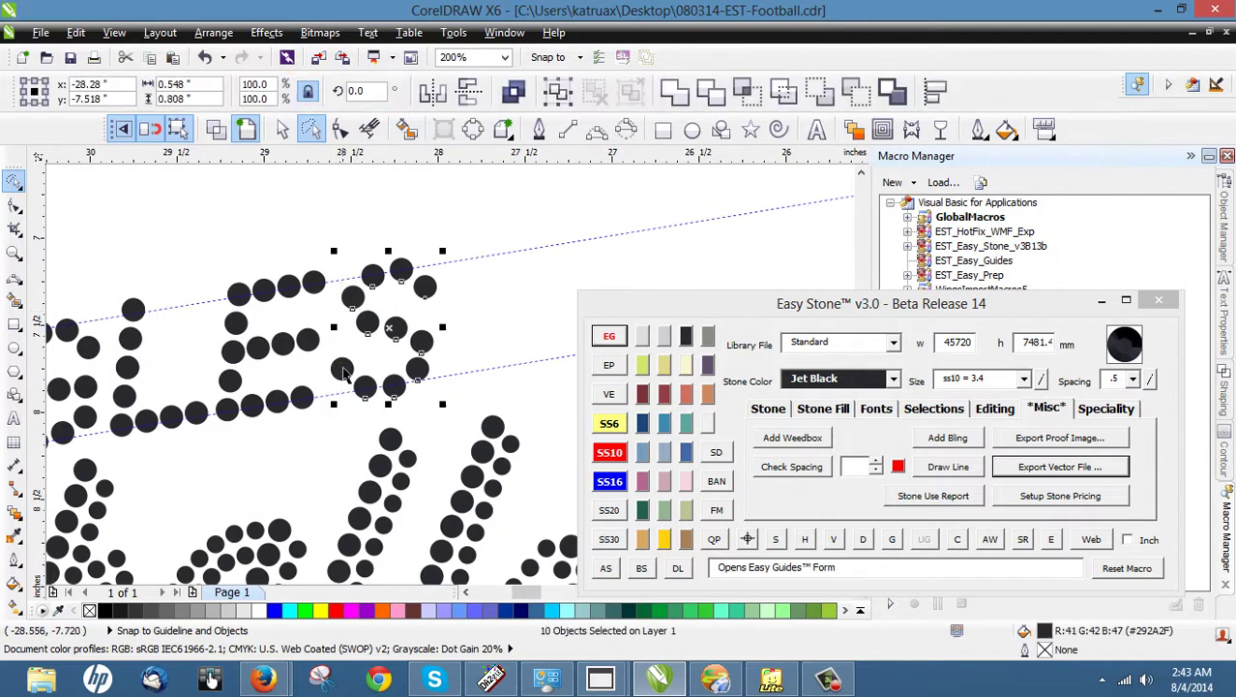
left_click(864, 540)
left_click(863, 539)
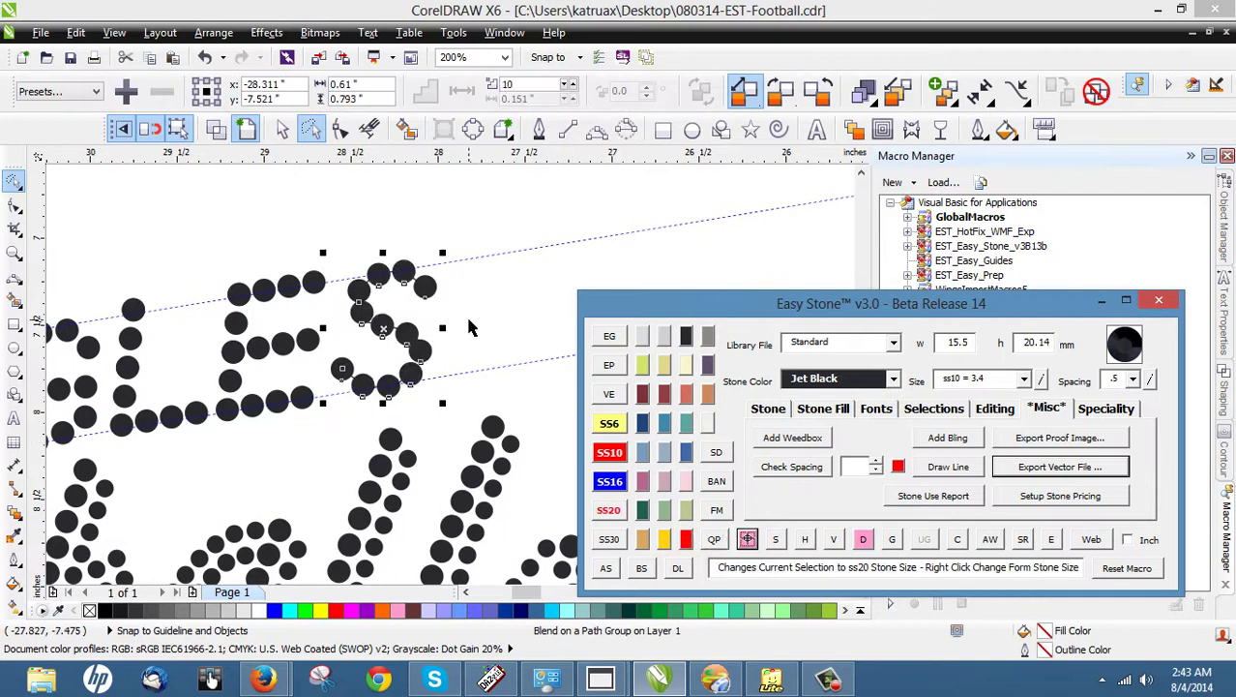
left_click(863, 538)
- Reposition individual stones along the S's lower curve and middle to remove overlaps, bringing the lowest stones to the lower guideline
scroll(389, 387, "up", 2)
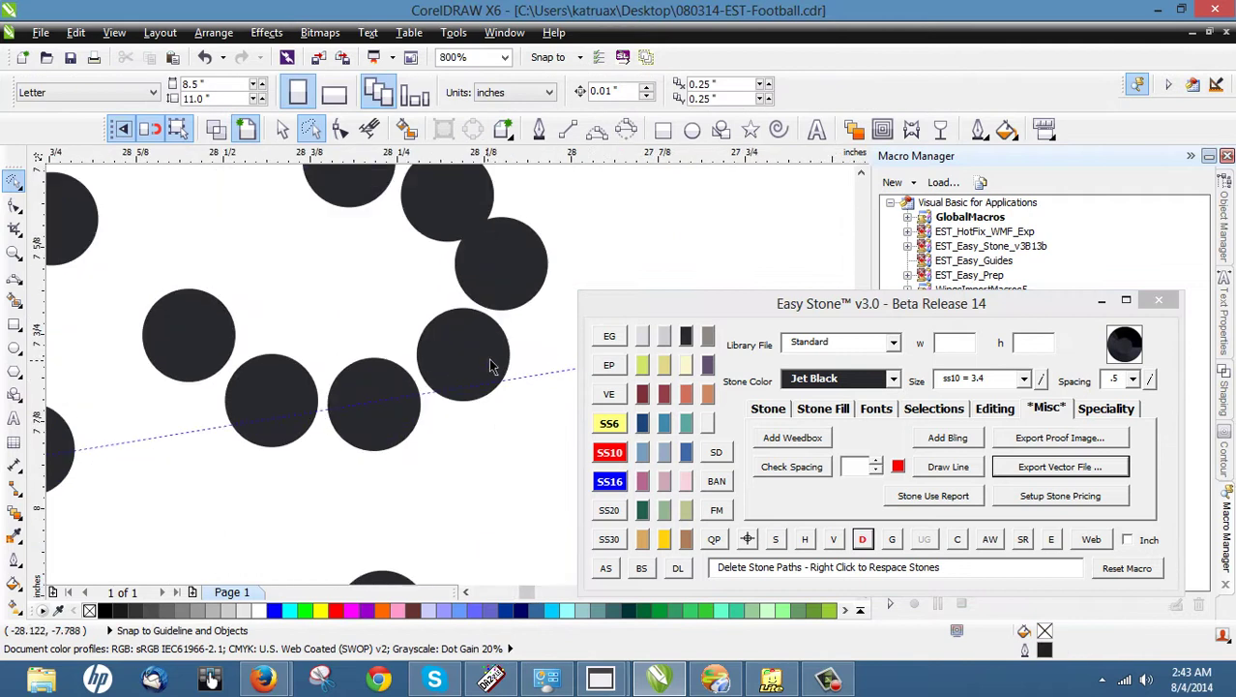
left_click(516, 268)
left_click_drag(516, 268, 536, 266)
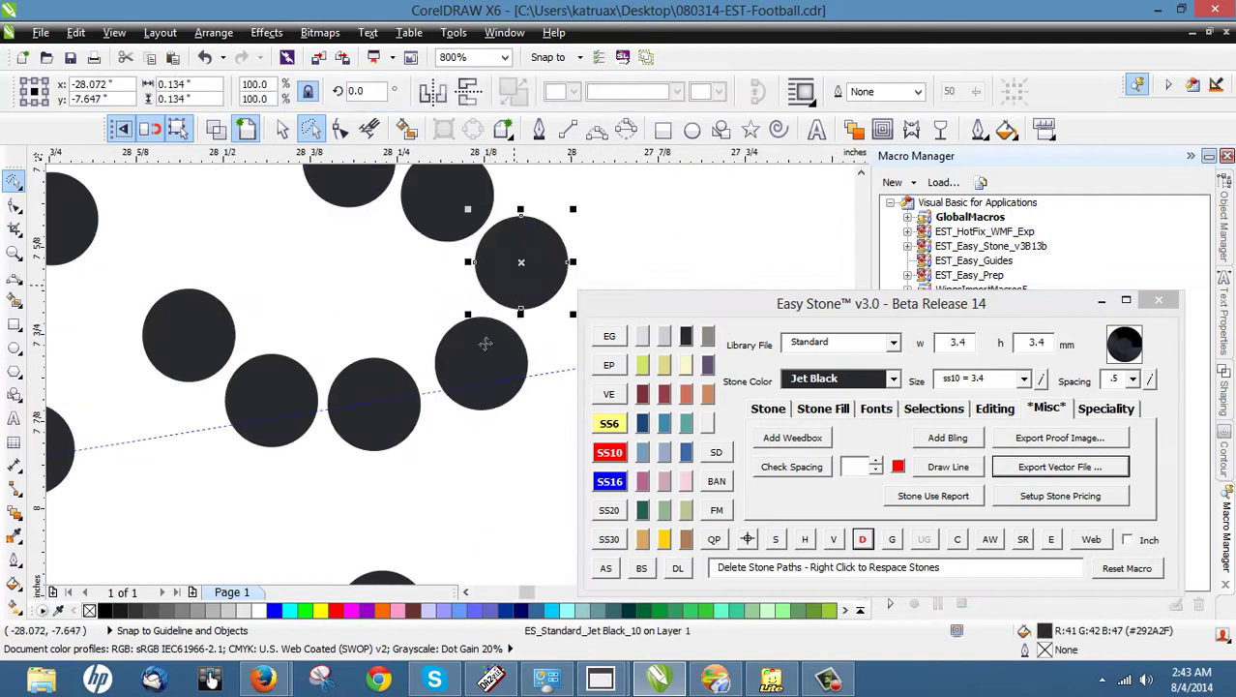
left_click_drag(481, 355, 480, 372)
scroll(416, 392, "down", 1)
scroll(426, 271, "up", 1)
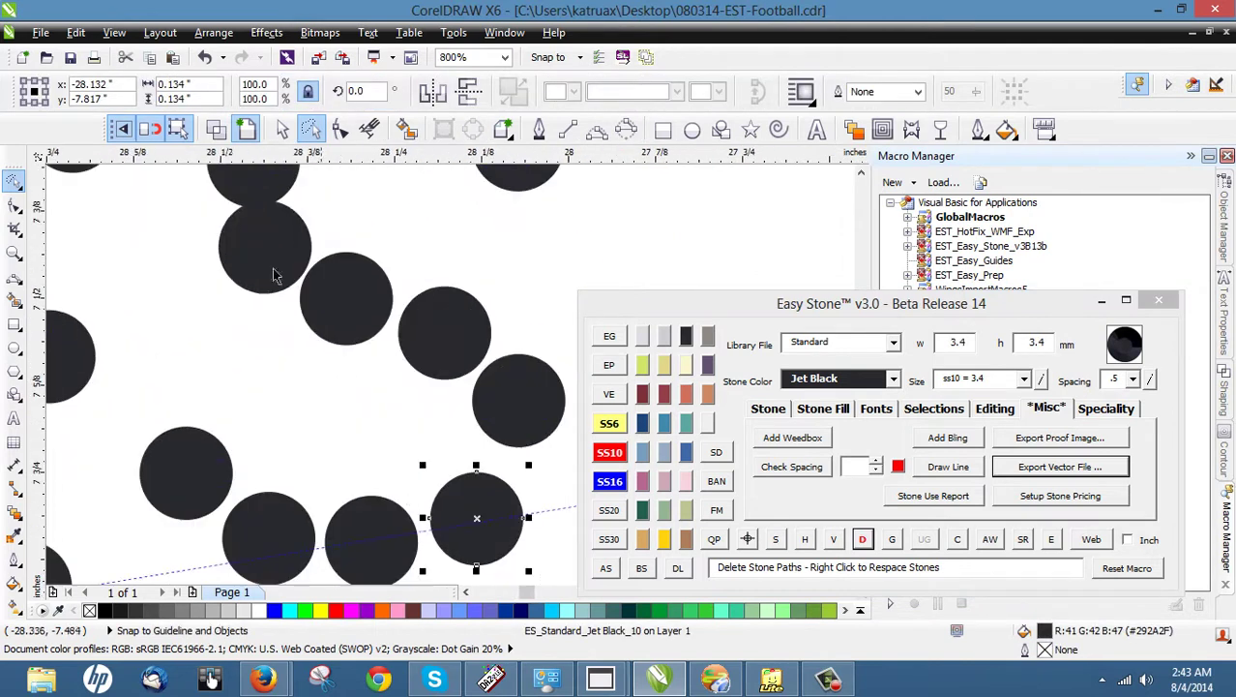
left_click_drag(273, 275, 263, 274)
left_click_drag(500, 405, 491, 415)
- Separate the overlapping stones on the S's upper curve and even out the stones near the upper guideline
scroll(376, 434, "down", 1)
scroll(376, 435, "up", 1)
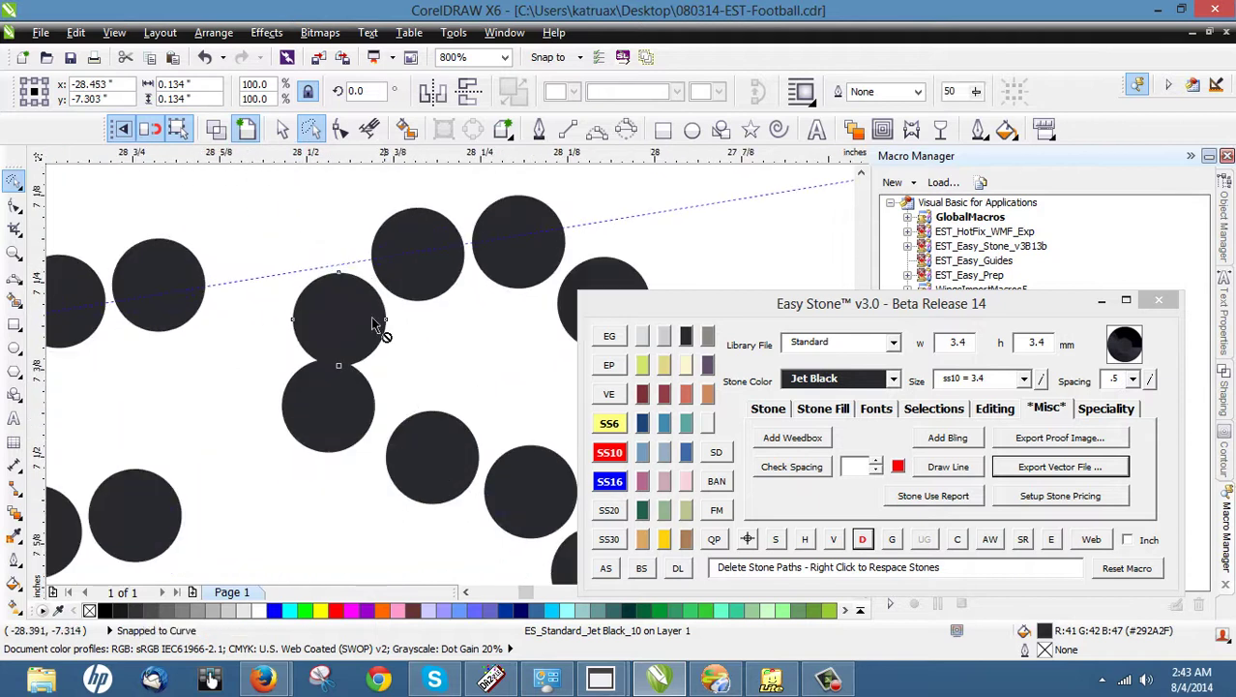
left_click_drag(372, 323, 325, 323)
left_click_drag(331, 387, 338, 387)
left_click(334, 325)
scroll(325, 195, "down", 1)
scroll(328, 198, "up", 1)
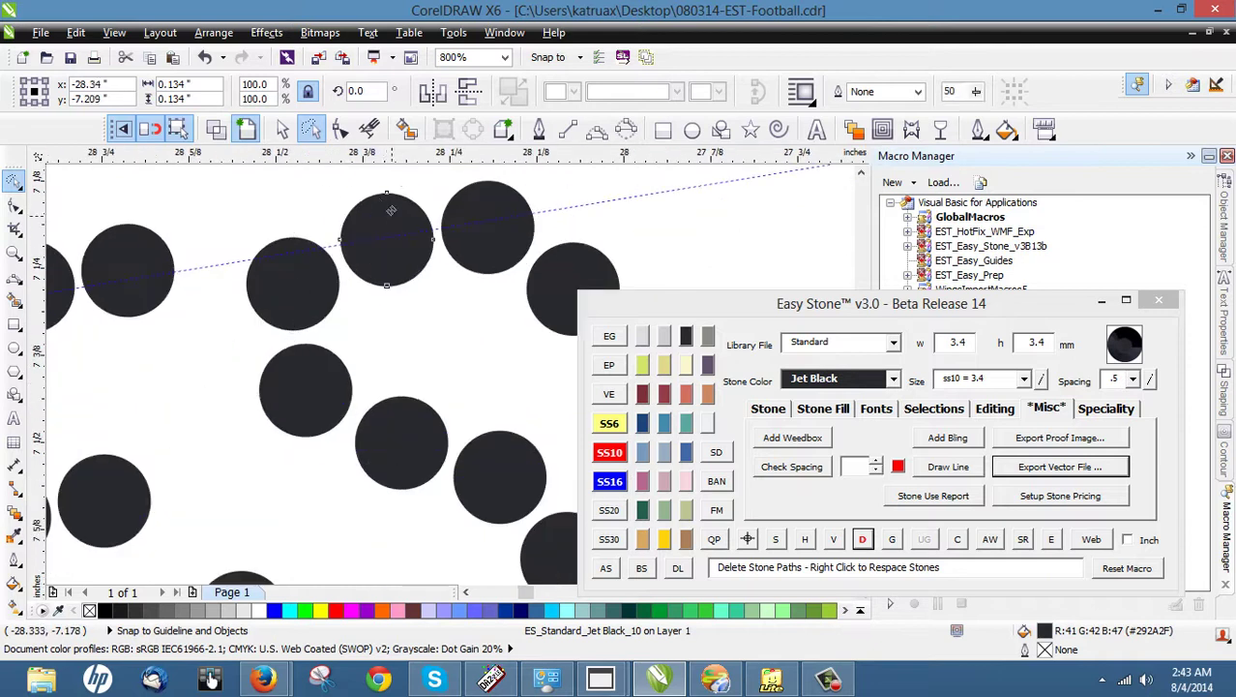
left_click_drag(394, 215, 375, 205)
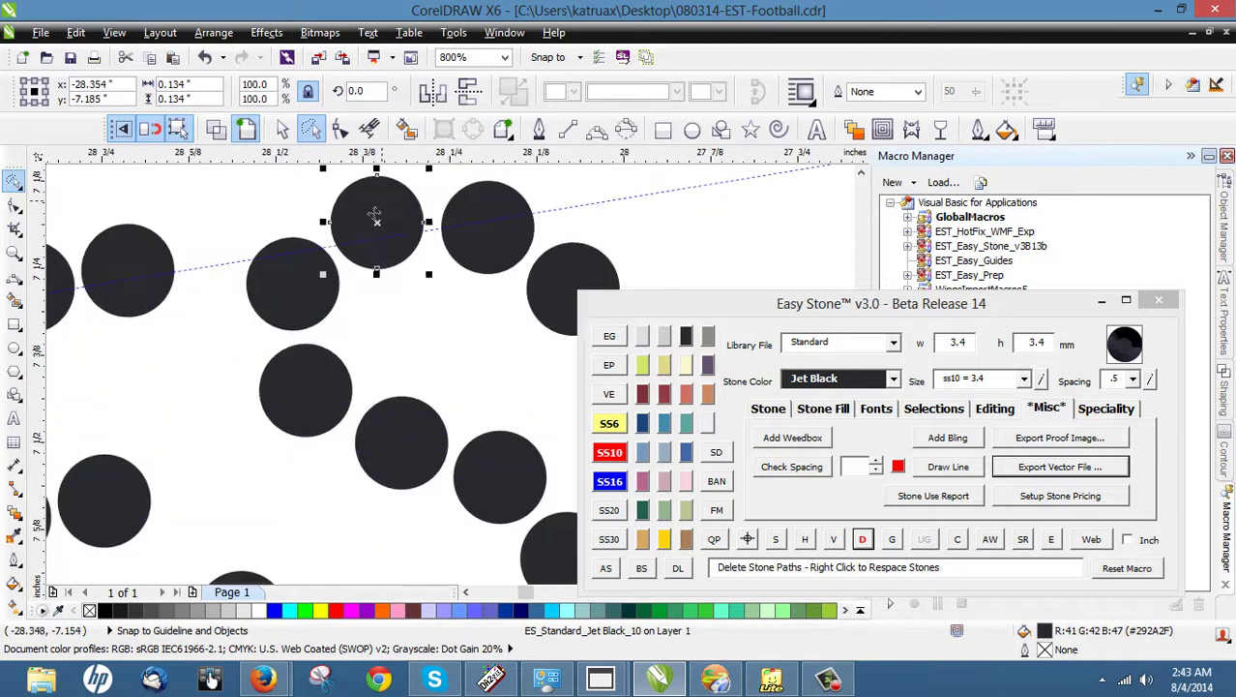
left_click(298, 286)
scroll(487, 244, "down", 2)
left_click(549, 278)
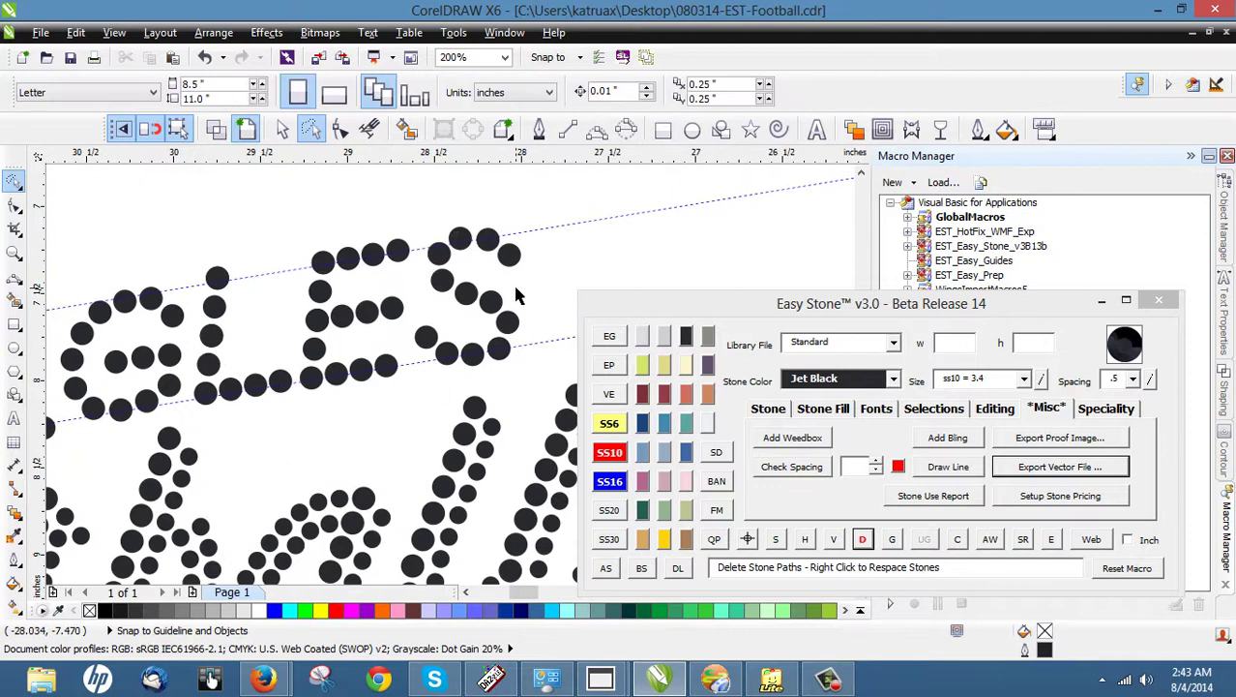
- Move the L slightly down so its base row of stones sits centred on the lower guideline
scroll(474, 335, "down", 1)
scroll(409, 339, "up", 1)
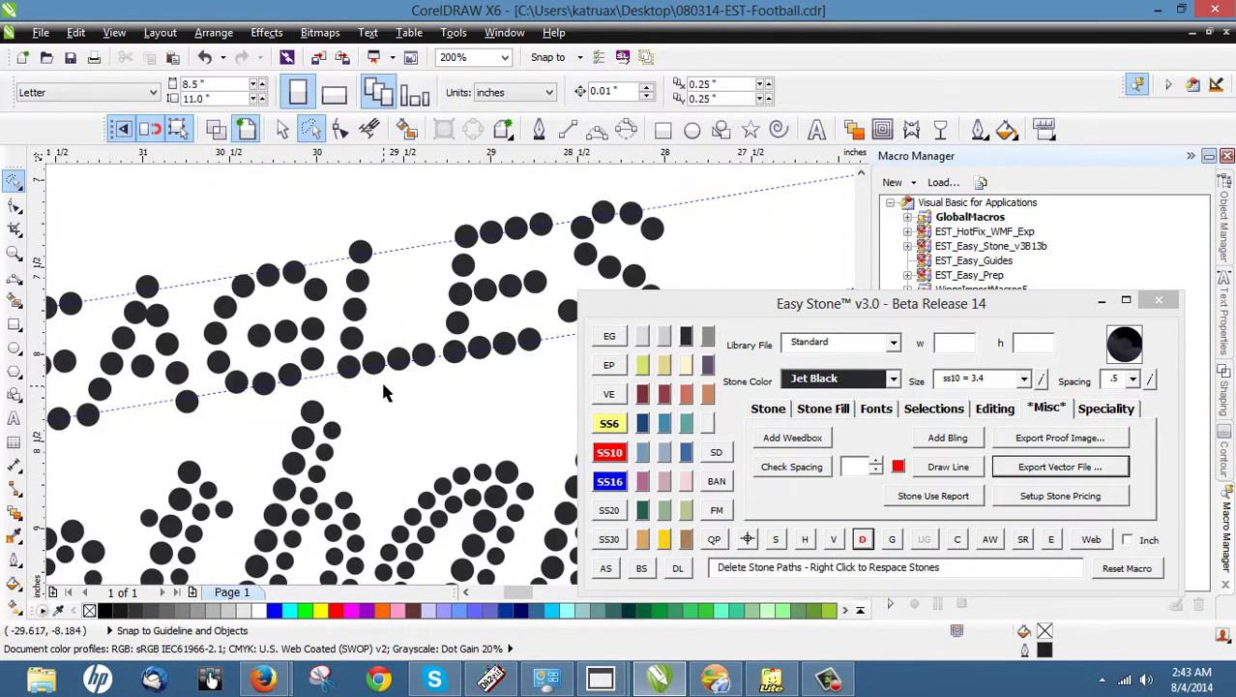
scroll(353, 378, "up", 1)
scroll(348, 377, "down", 1)
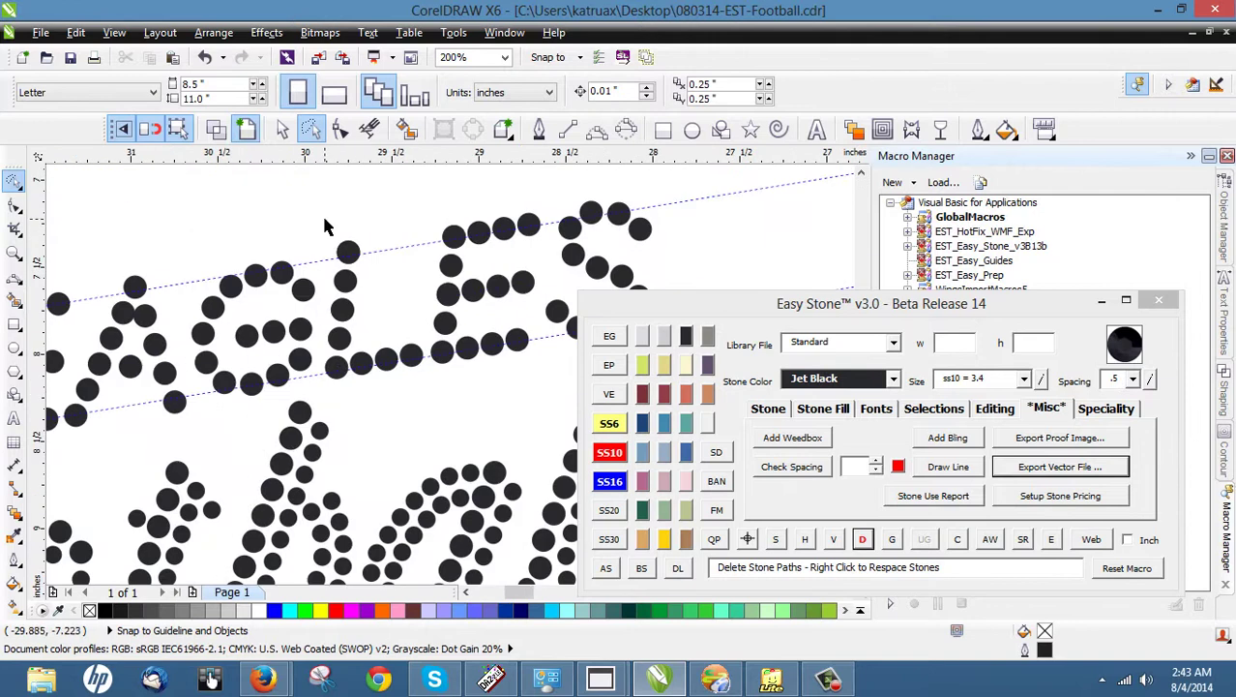
mouse_move(319, 223)
left_mouse_down()
mouse_move(364, 201)
mouse_move(443, 322)
mouse_move(443, 377)
mouse_move(346, 380)
mouse_move(315, 398)
mouse_move(322, 376)
mouse_move(381, 380)
mouse_move(373, 282)
mouse_move(462, 163)
mouse_move(505, 201)
mouse_move(511, 323)
mouse_move(474, 424)
mouse_move(398, 396)
mouse_move(407, 377)
left_mouse_up()
scroll(322, 376, "up", 2)
scroll(398, 364, "down", 2)
left_click(403, 358)
- Move the second E so its base row of stones is centred on the lower guideline beside the L
scroll(407, 378, "up", 2)
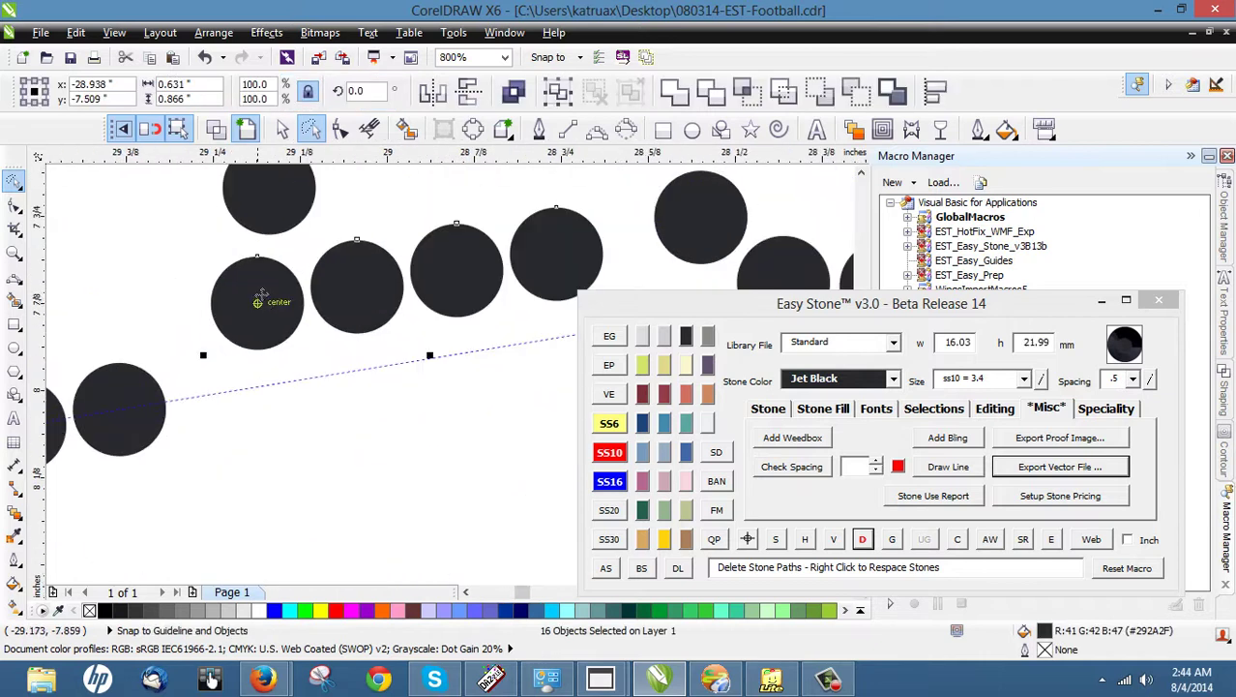
left_click_drag(262, 286, 268, 387)
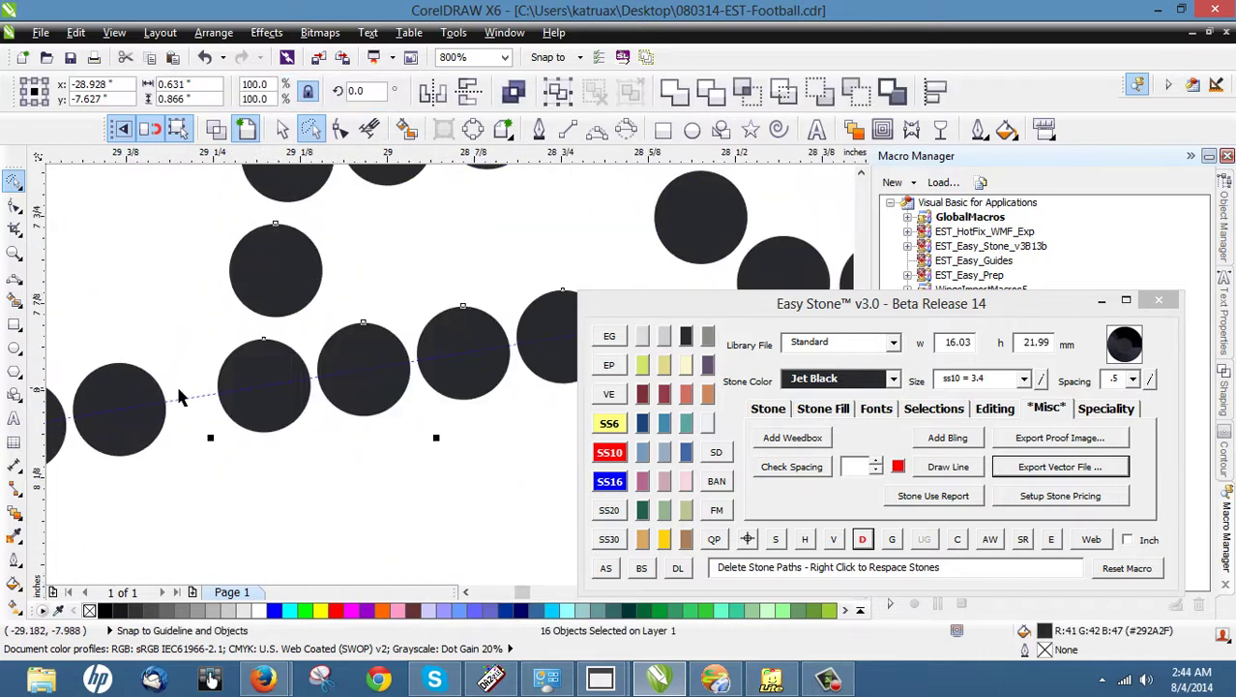
scroll(183, 392, "down", 1)
key("Escape")
scroll(418, 392, "down", 1)
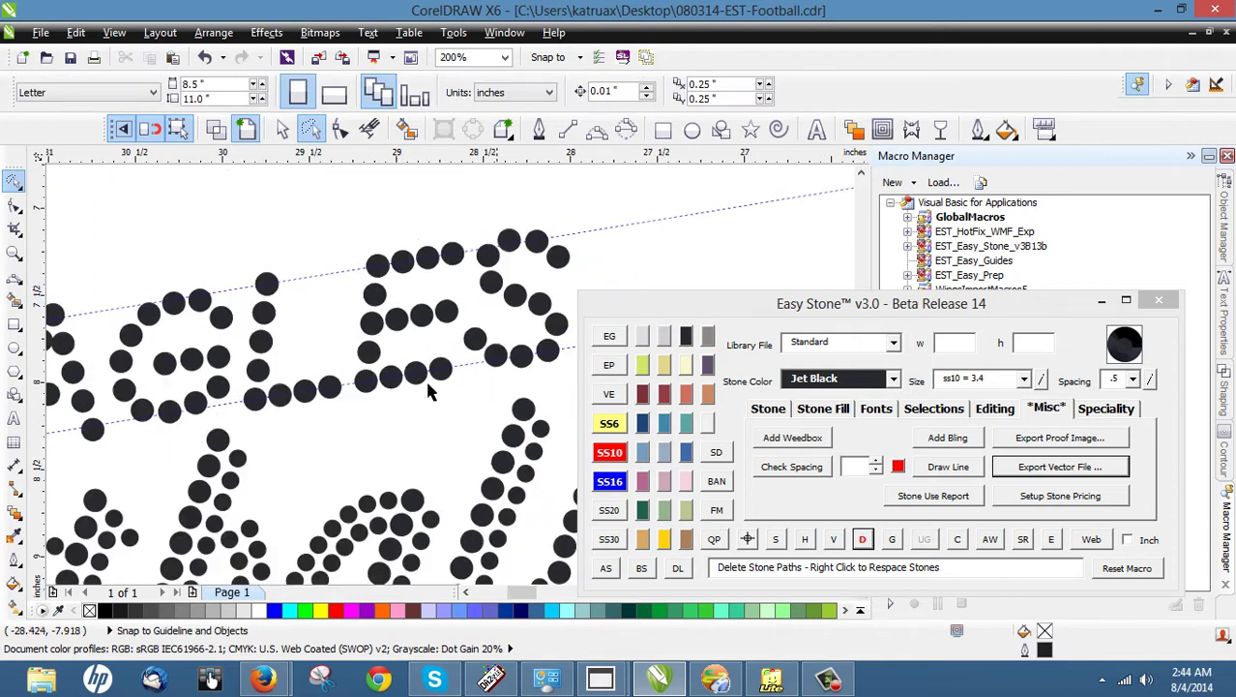
- Shift the A slightly away from the first E and align its left foot stone with the lower guideline
scroll(256, 314, "down", 1)
scroll(261, 319, "up", 1)
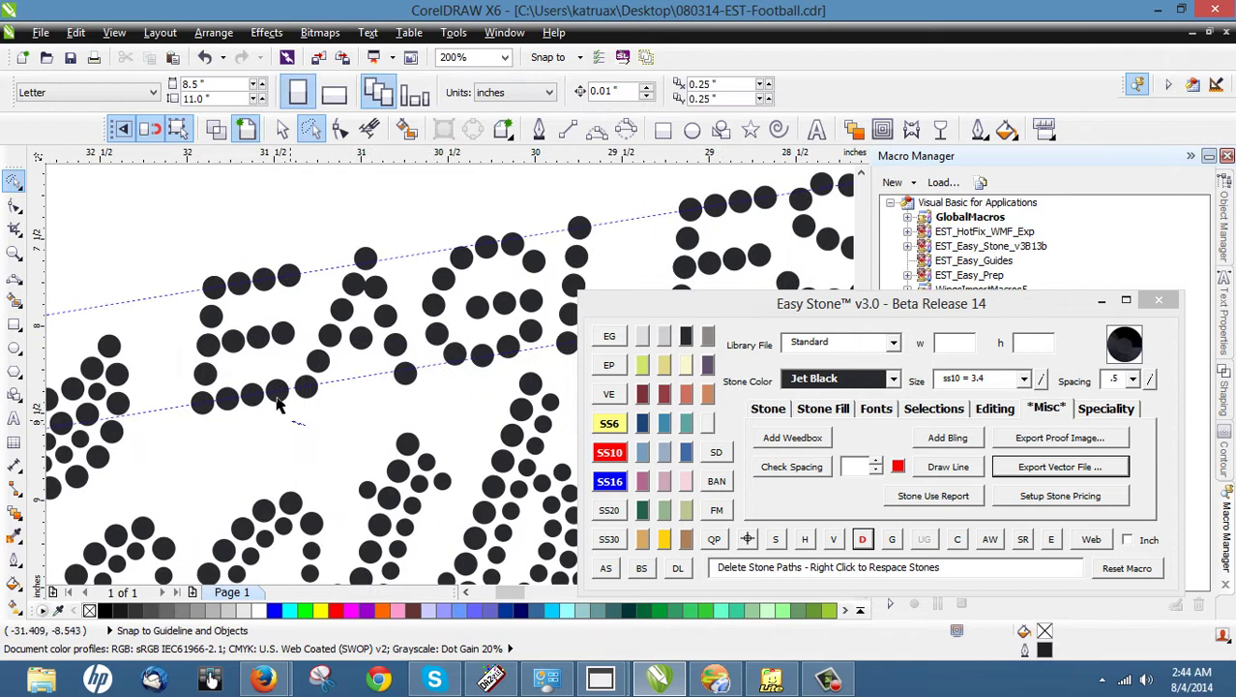
mouse_move(277, 404)
left_mouse_down()
mouse_move(319, 316)
mouse_move(342, 221)
mouse_move(378, 228)
mouse_move(422, 312)
mouse_move(429, 422)
mouse_move(377, 385)
mouse_move(396, 340)
mouse_move(386, 295)
mouse_move(370, 353)
left_mouse_up()
scroll(338, 381, "up", 2)
scroll(290, 365, "down", 1)
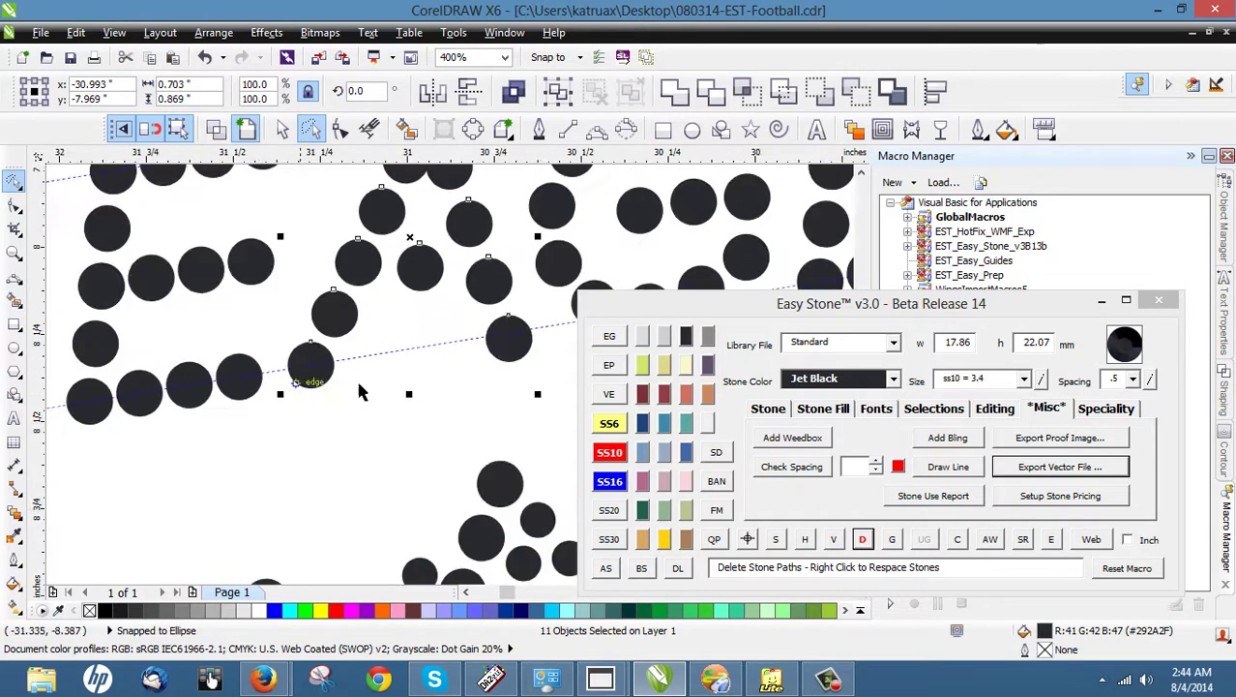
left_click(399, 379)
scroll(399, 379, "down", 1)
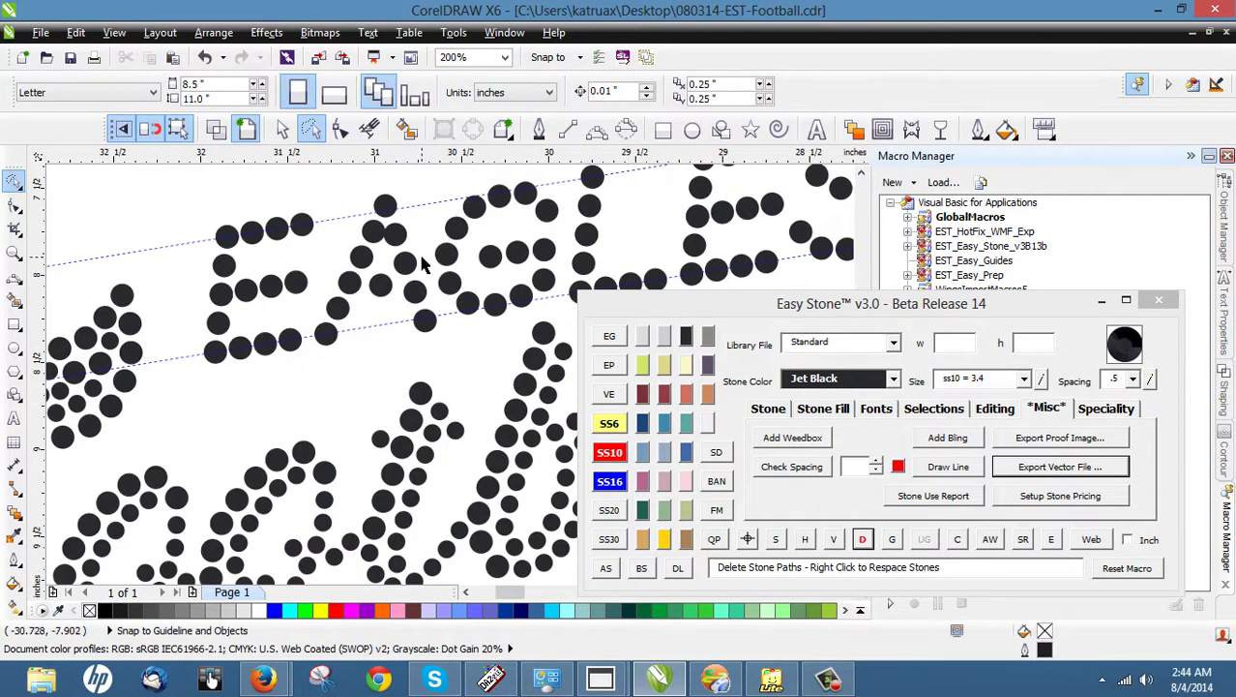
- Move the right foot stone of the A up onto the lower guideline
scroll(422, 263, "up", 1)
scroll(432, 395, "up", 1)
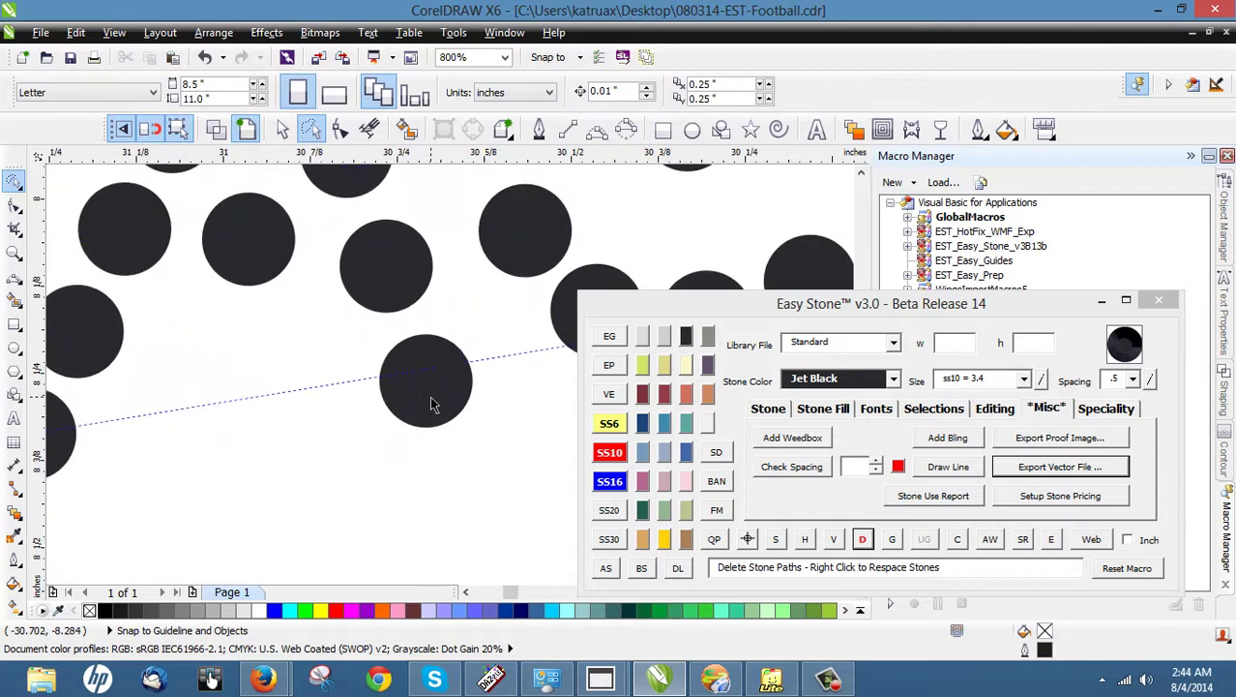
left_click_drag(431, 395, 398, 360)
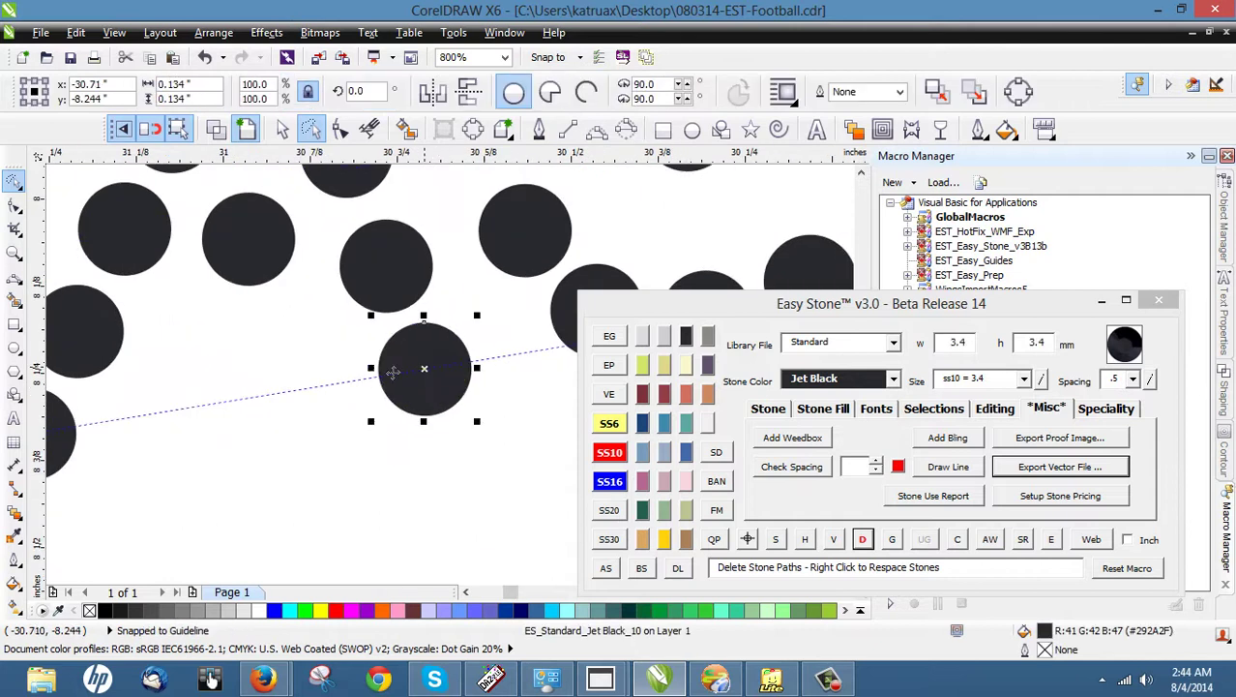
scroll(357, 391, "down", 3)
- Respace the five stones of the A's right leg evenly from the foot up to the apex
scroll(358, 391, "up", 2)
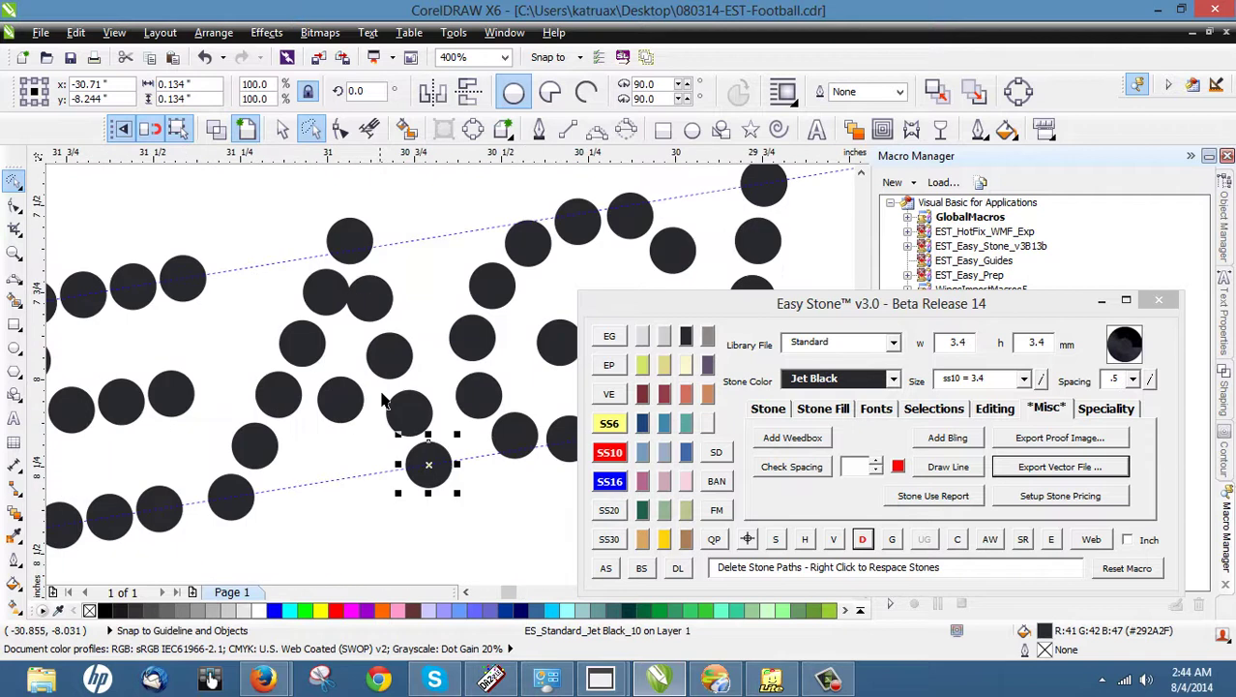
left_click(408, 418, "shift")
left_click(396, 358, "shift")
left_click(373, 290, "shift")
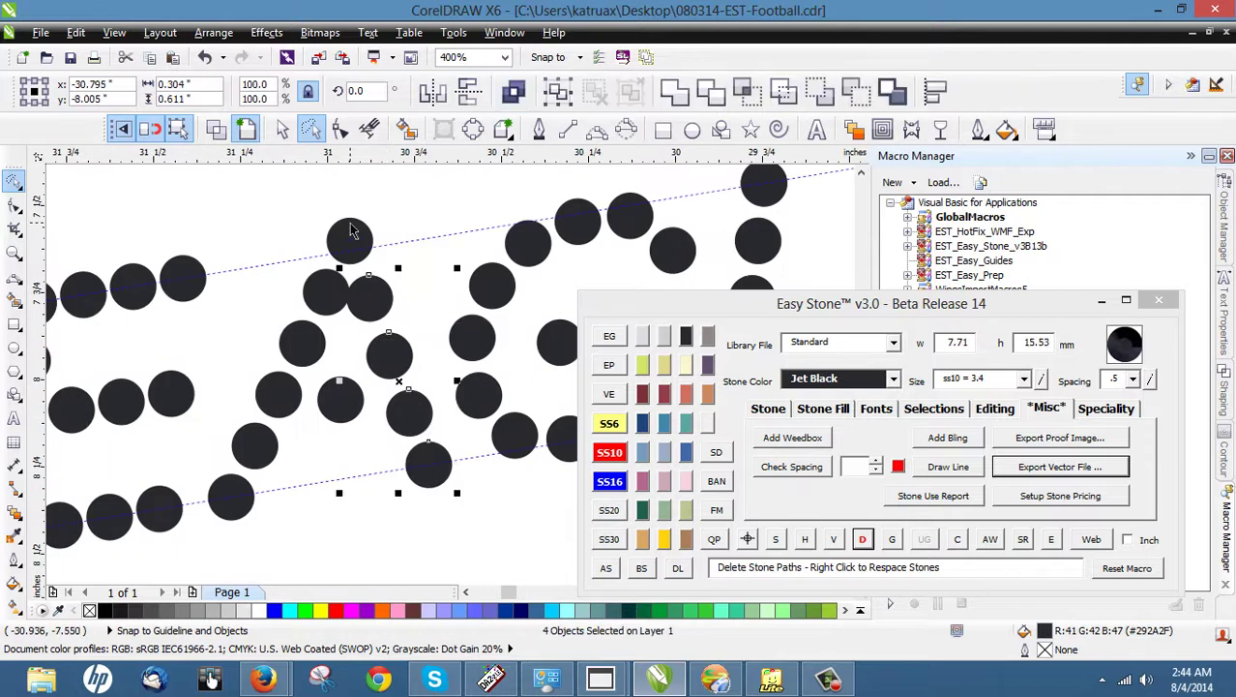
left_click(353, 227, "shift")
left_click(862, 538)
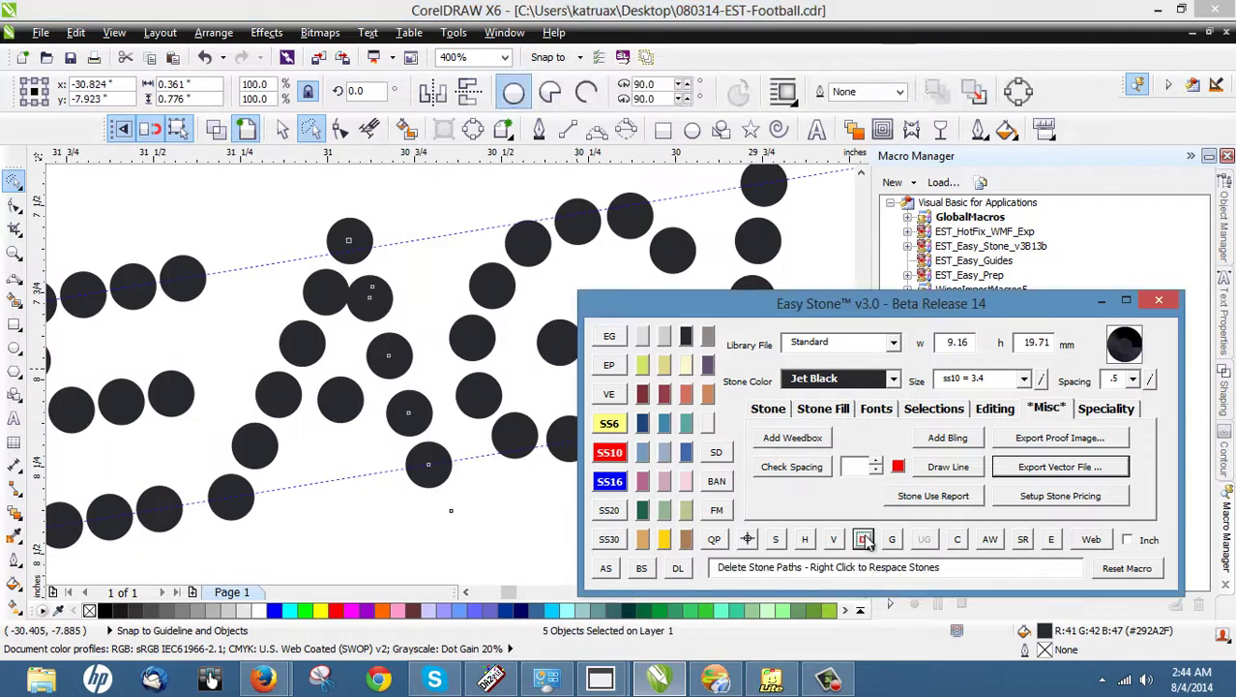
left_click(407, 479)
scroll(354, 280, "down", 2)
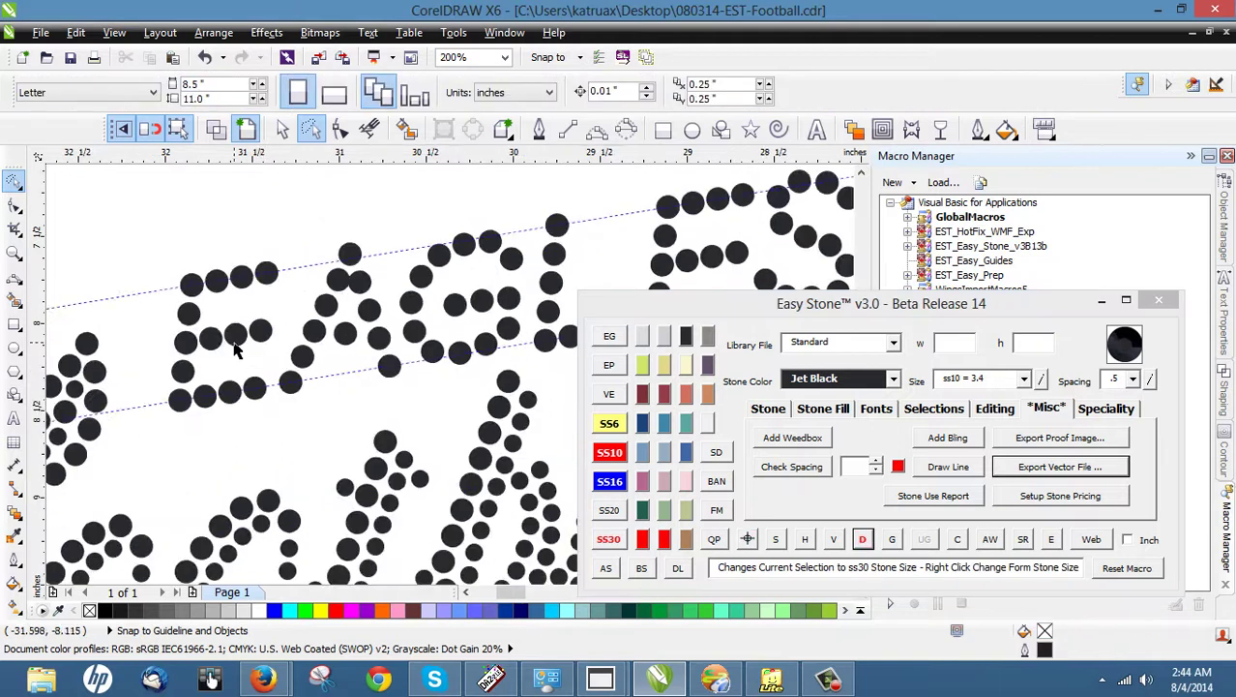
scroll(235, 350, "down", 2)
scroll(353, 322, "up", 2)
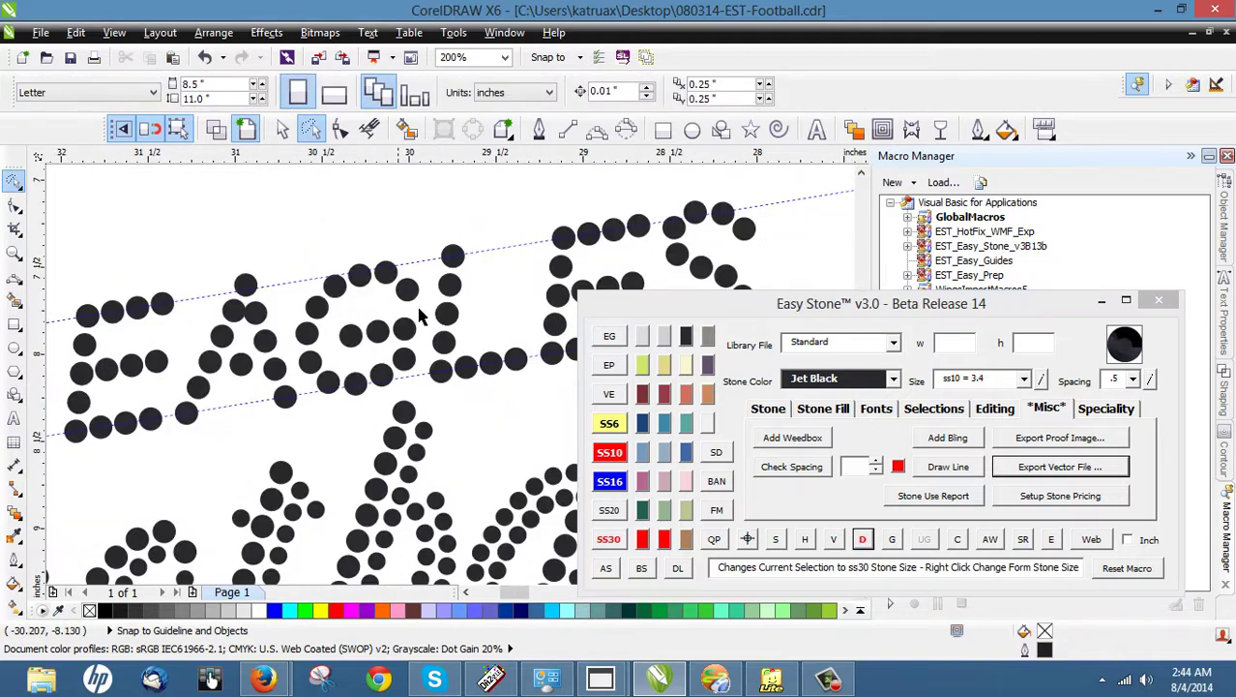
scroll(416, 309, "up", 2)
scroll(373, 250, "down", 1)
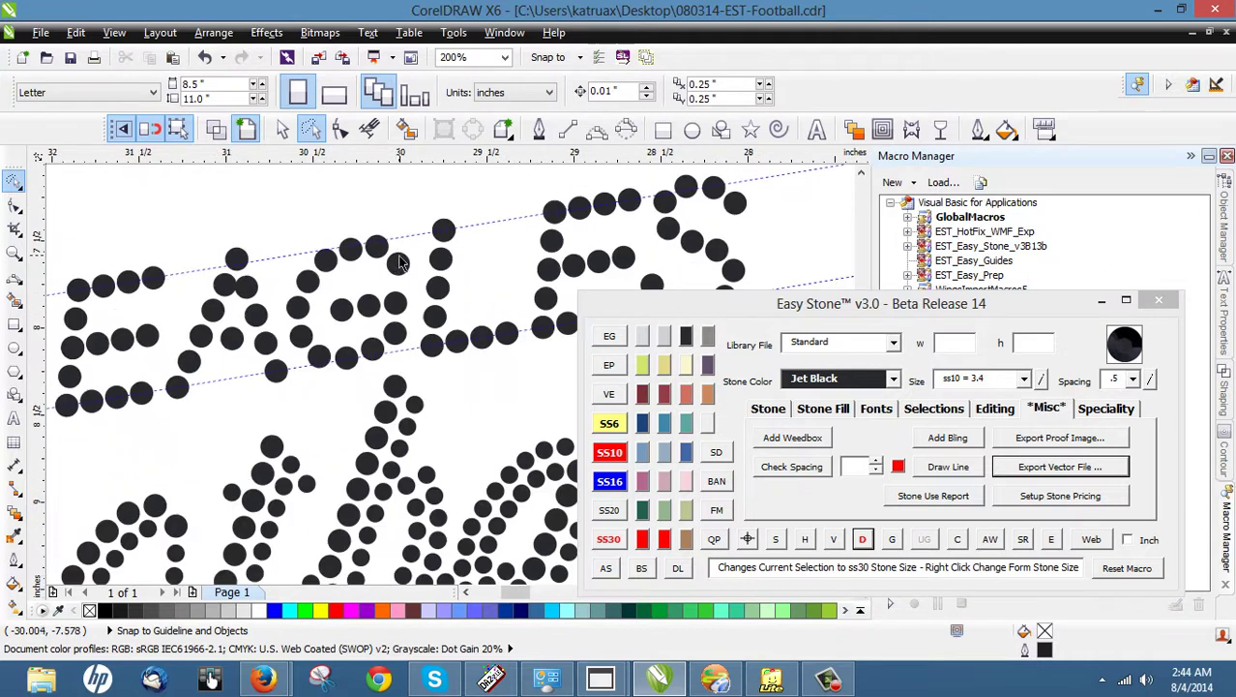
scroll(286, 273, "down", 1)
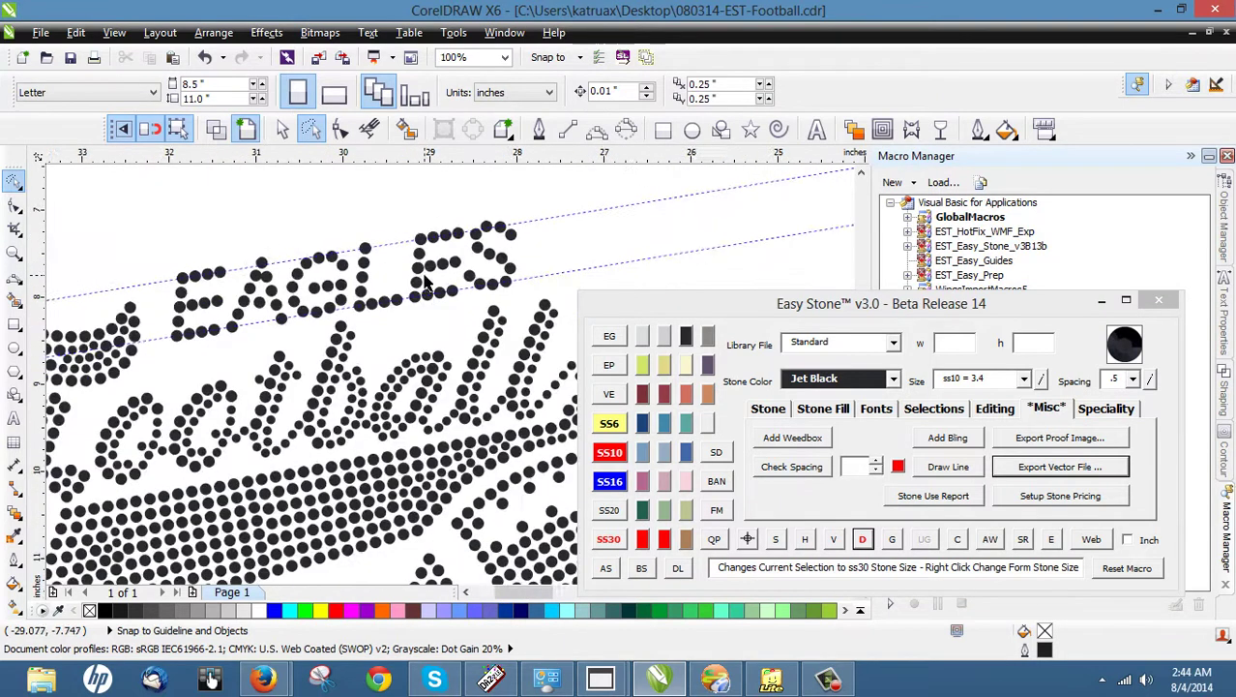
scroll(373, 271, "up", 2)
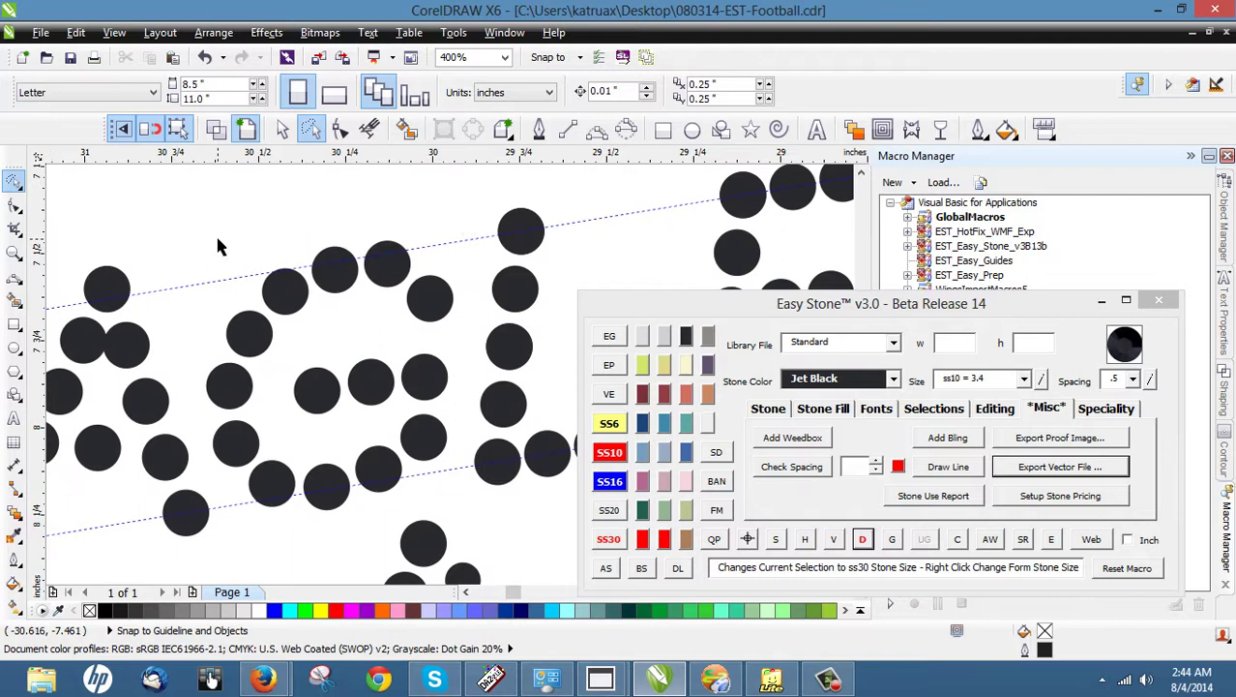
mouse_move(216, 240)
left_mouse_down()
mouse_move(416, 205)
mouse_move(489, 301)
mouse_move(348, 392)
mouse_move(250, 397)
mouse_move(236, 352)
left_mouse_up()
scroll(249, 263, "up", 1)
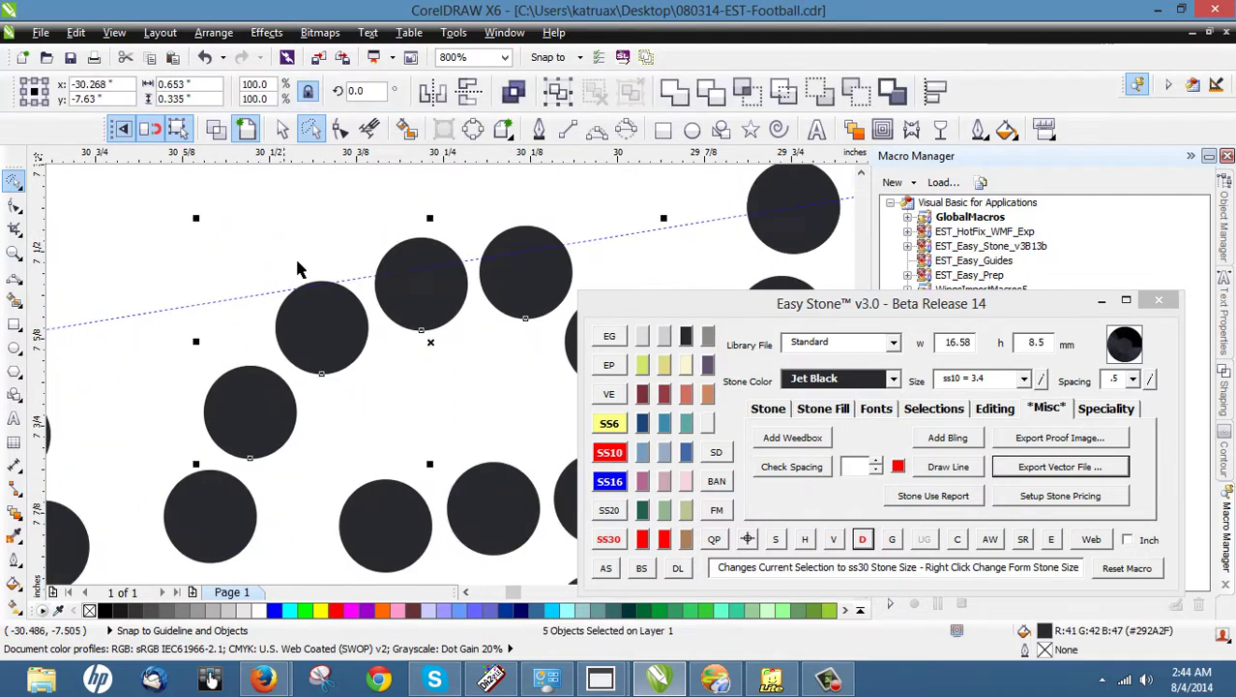
scroll(393, 271, "down", 1)
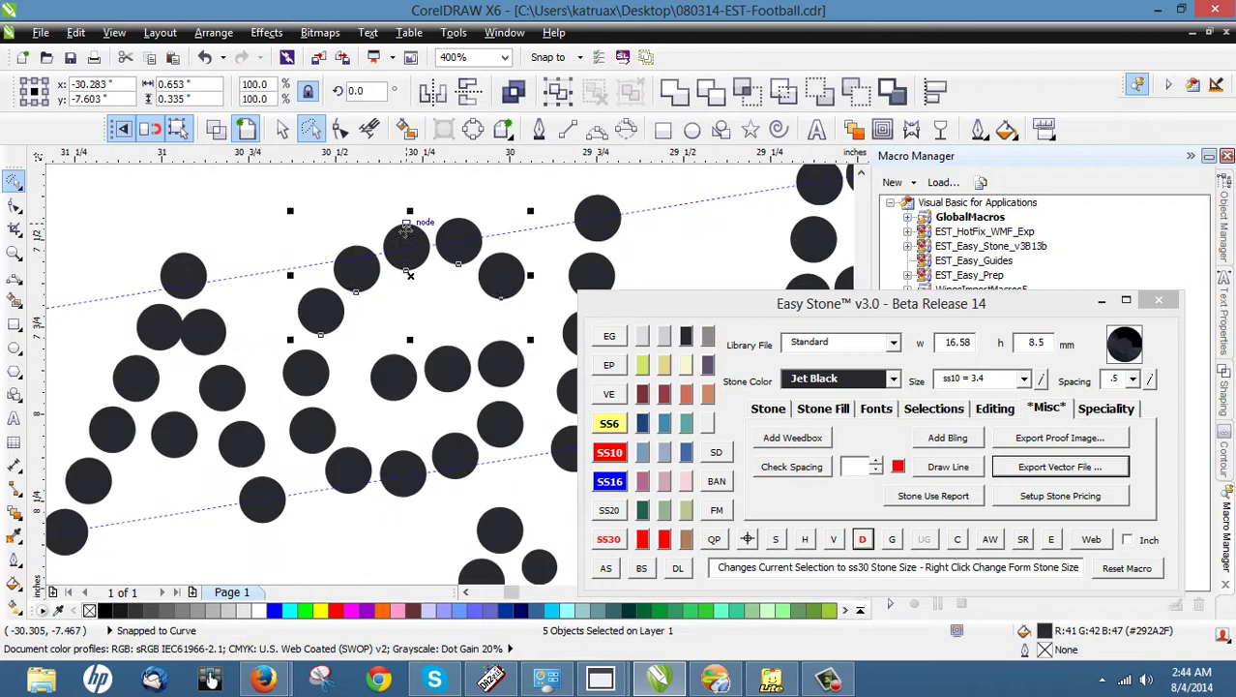
key("Escape")
scroll(347, 249, "down", 1)
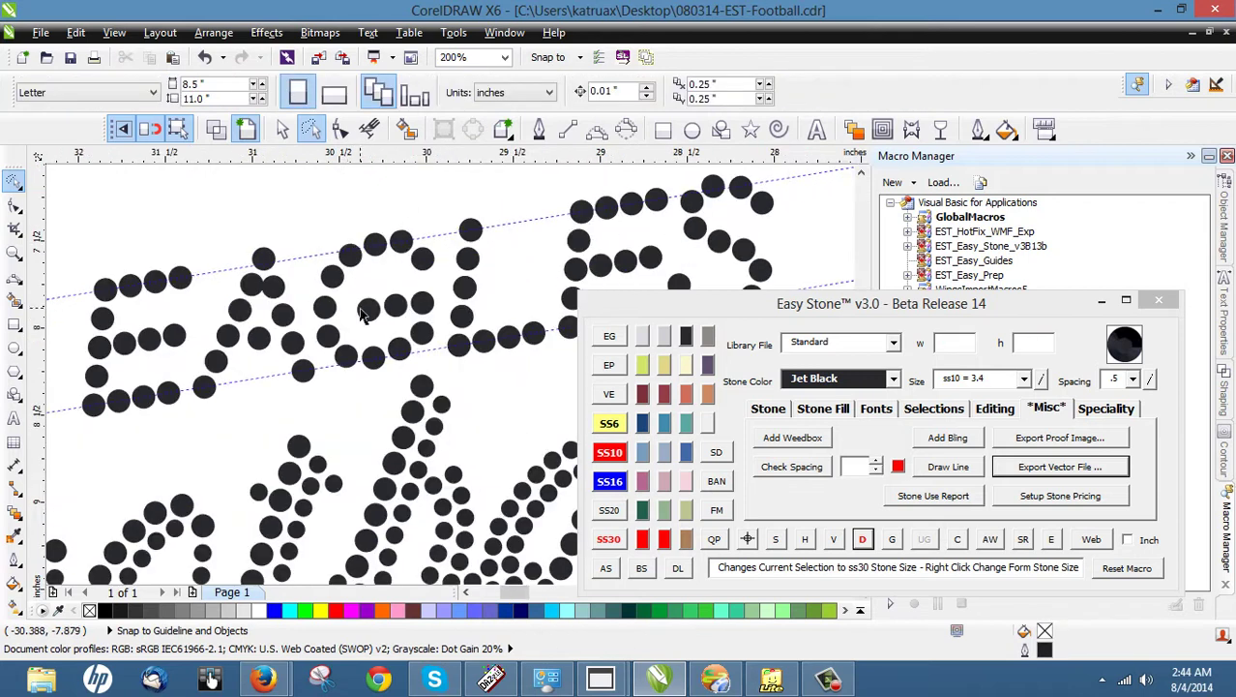
- Respace the ten stones along the G's outer curve evenly, leaving its crossbar and lower right stones in place
scroll(385, 277, "up", 1)
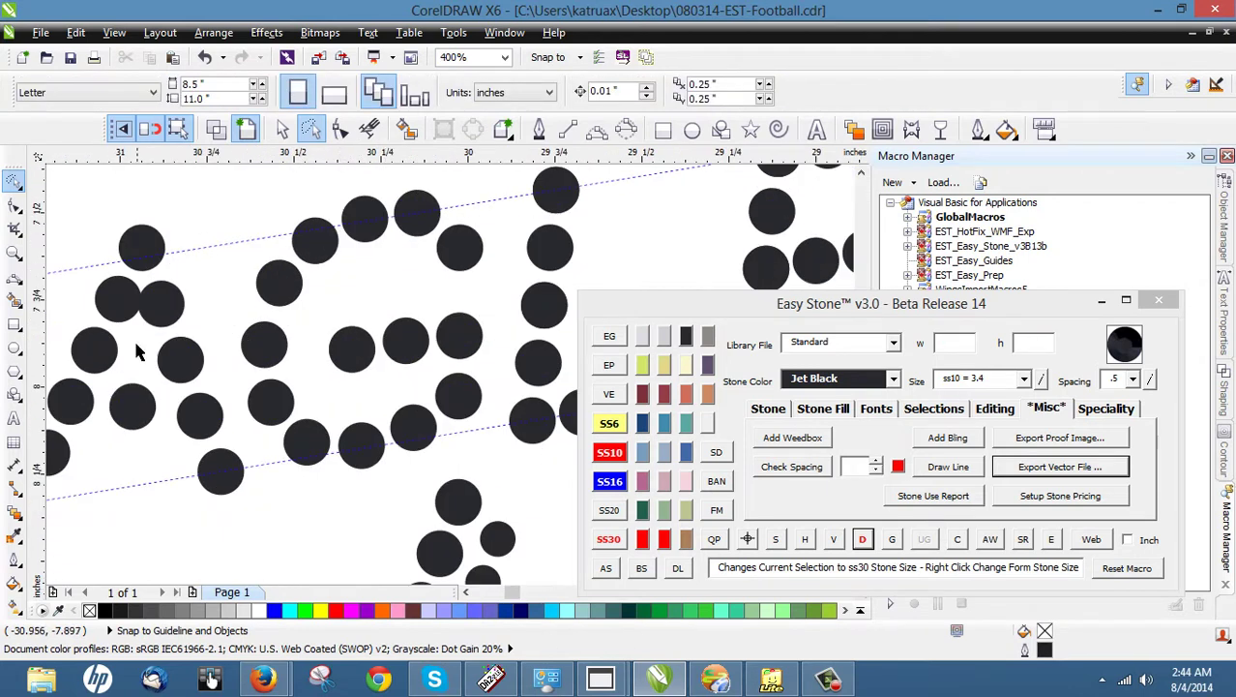
mouse_move(258, 190)
left_mouse_down()
mouse_move(418, 170)
mouse_move(515, 299)
mouse_move(346, 343)
mouse_move(420, 414)
mouse_move(458, 491)
mouse_move(243, 486)
mouse_move(191, 339)
left_mouse_up()
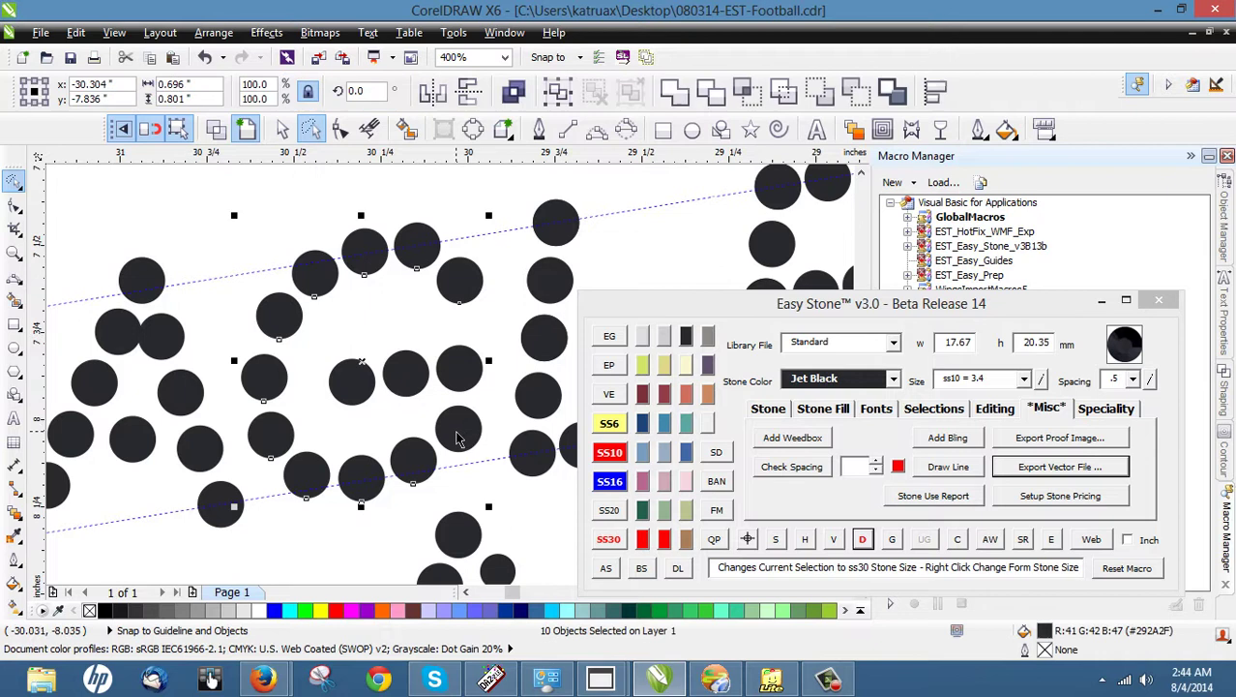
left_click(863, 539)
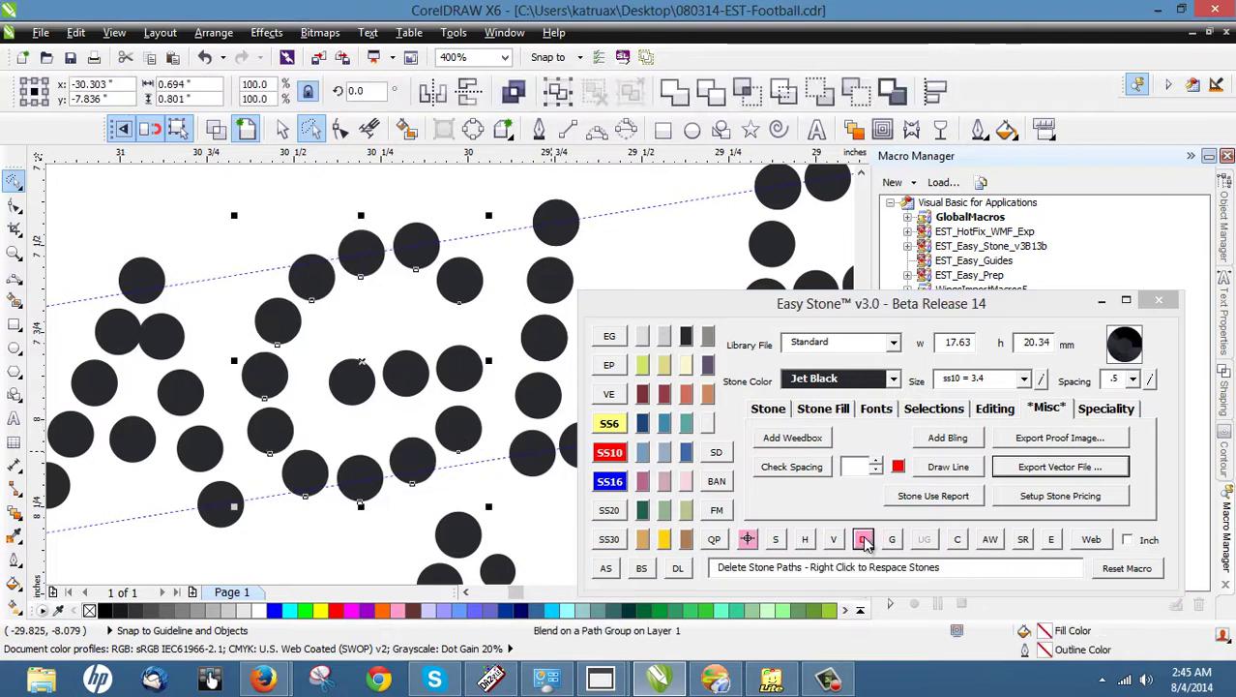
left_click(351, 175)
scroll(351, 175, "down", 3)
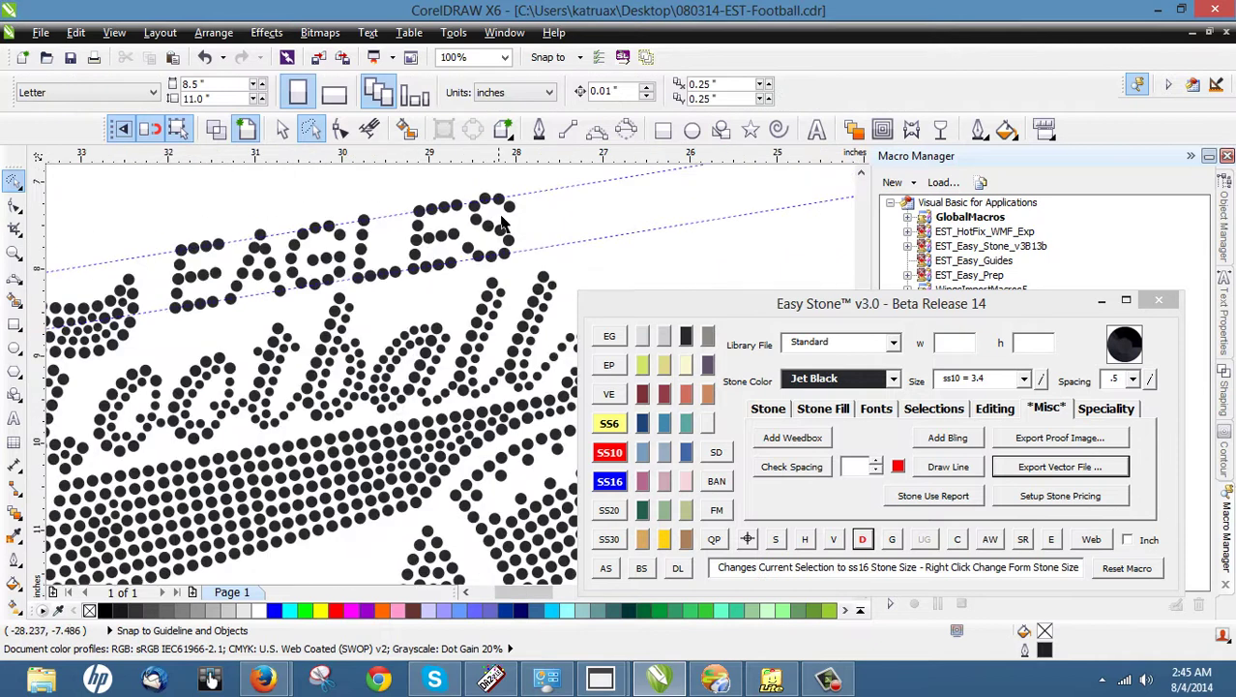
- Shift the second E and the S together slightly away from the L along the guidelines
scroll(502, 223, "up", 2)
scroll(360, 348, "down", 2)
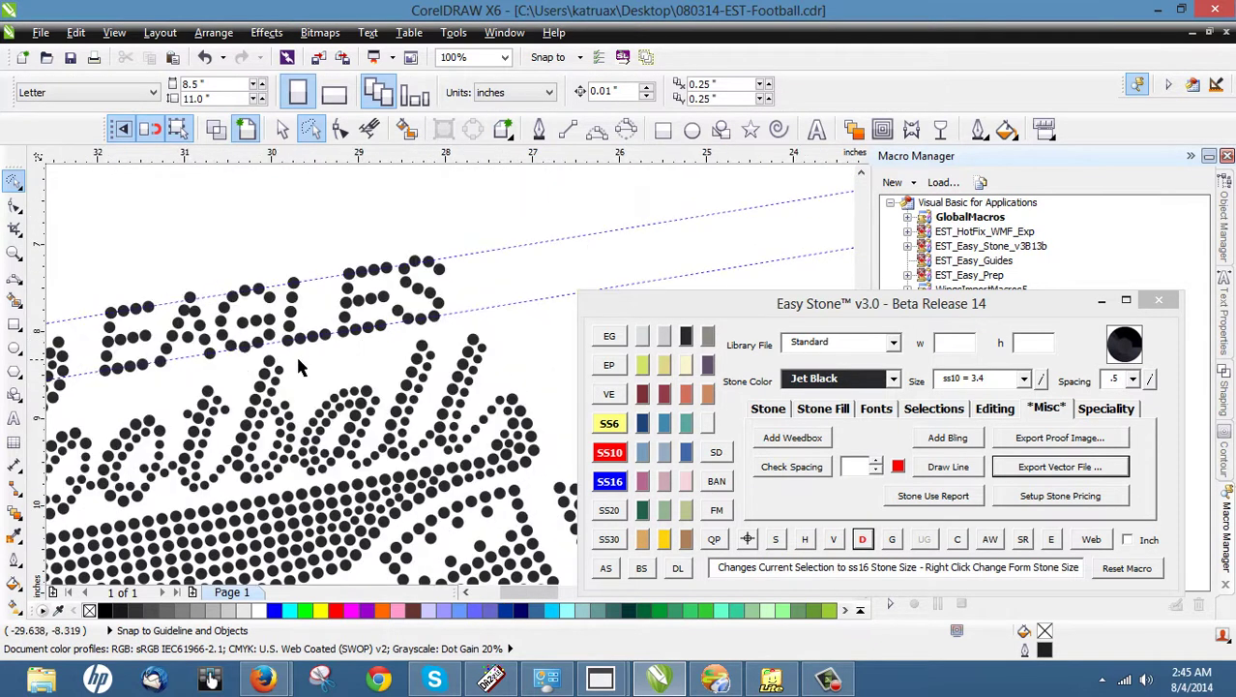
scroll(404, 303, "up", 2)
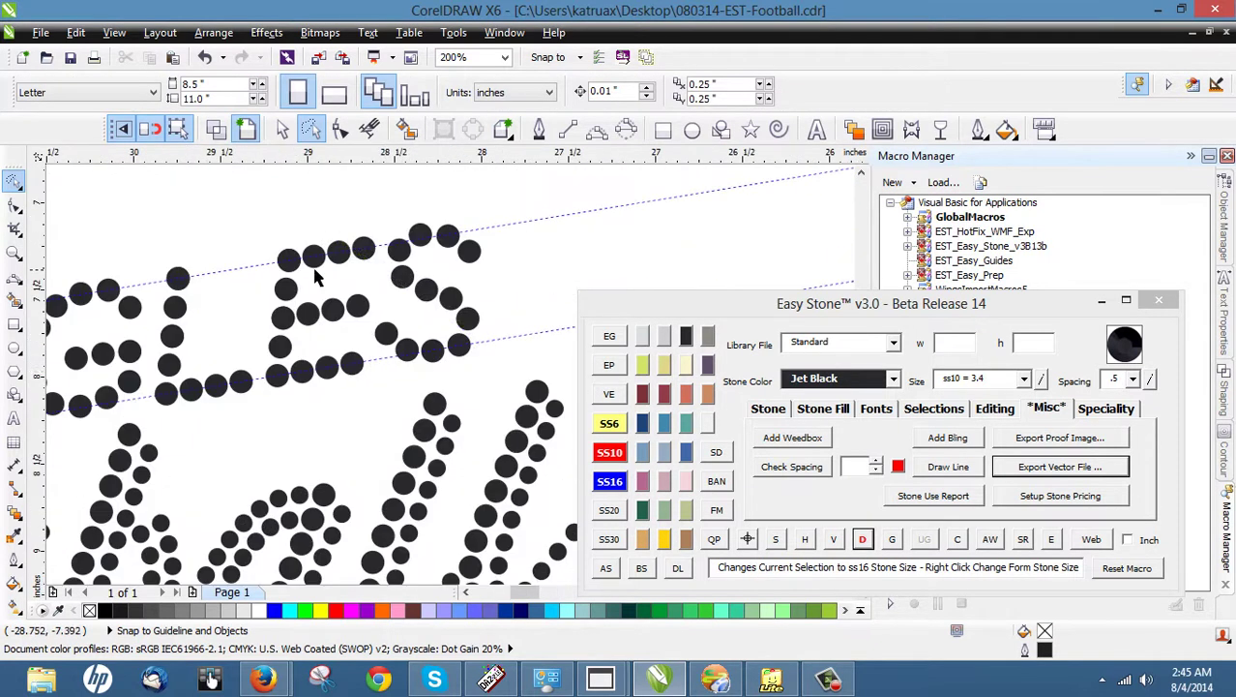
mouse_move(280, 197)
left_mouse_down()
mouse_move(541, 277)
mouse_move(541, 353)
mouse_move(505, 372)
mouse_move(239, 406)
left_mouse_up()
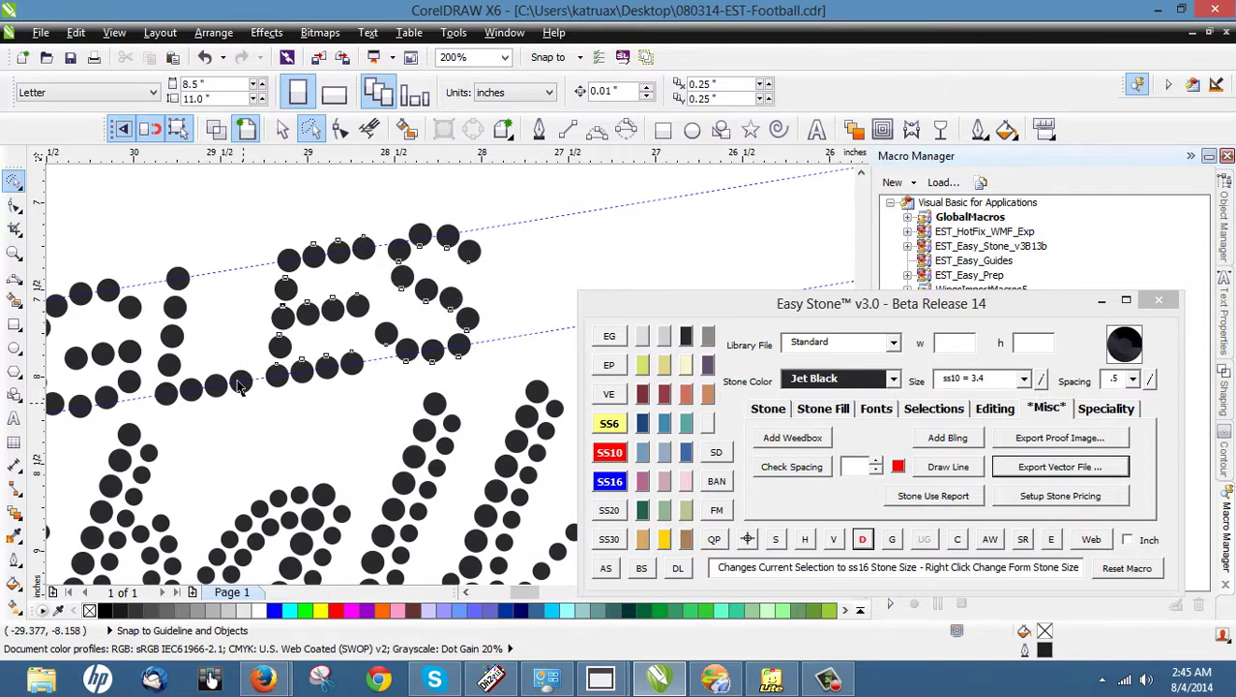
scroll(238, 386, "up", 2)
scroll(238, 386, "up", 2)
mouse_move(312, 388)
left_mouse_down()
mouse_move(359, 331)
mouse_move(360, 349)
mouse_move(334, 269)
mouse_move(341, 230)
mouse_move(454, 350)
mouse_move(422, 377)
mouse_move(351, 384)
left_mouse_up()
scroll(358, 354, "down", 2)
- Rotate the S counterclockwise by about 5.6 degrees to follow the slope of the guidelines
left_click(327, 374)
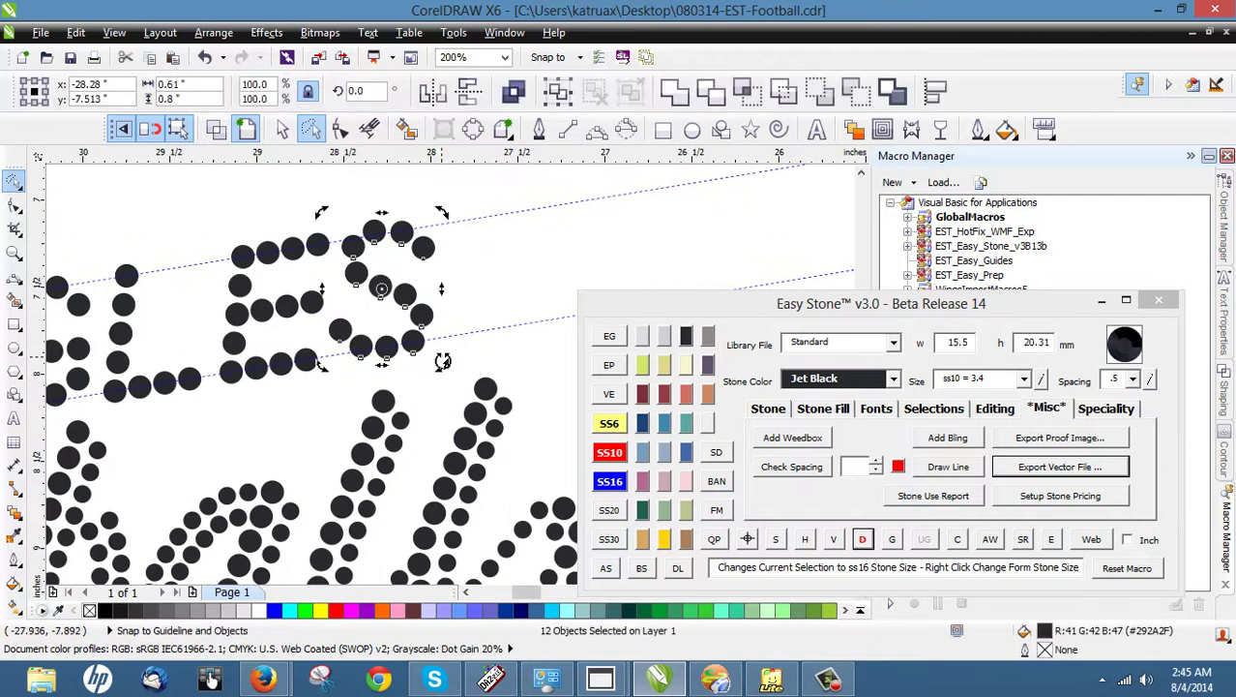
mouse_move(445, 362)
left_mouse_down()
mouse_move(451, 217)
mouse_move(481, 317)
mouse_move(407, 383)
mouse_move(310, 341)
mouse_move(331, 208)
mouse_move(387, 218)
left_mouse_up()
left_click(401, 290)
left_click_drag(443, 364, 455, 356)
- Move the S slightly away from the second E with its base stones aligned on the lower guideline
scroll(455, 356, "up", 1)
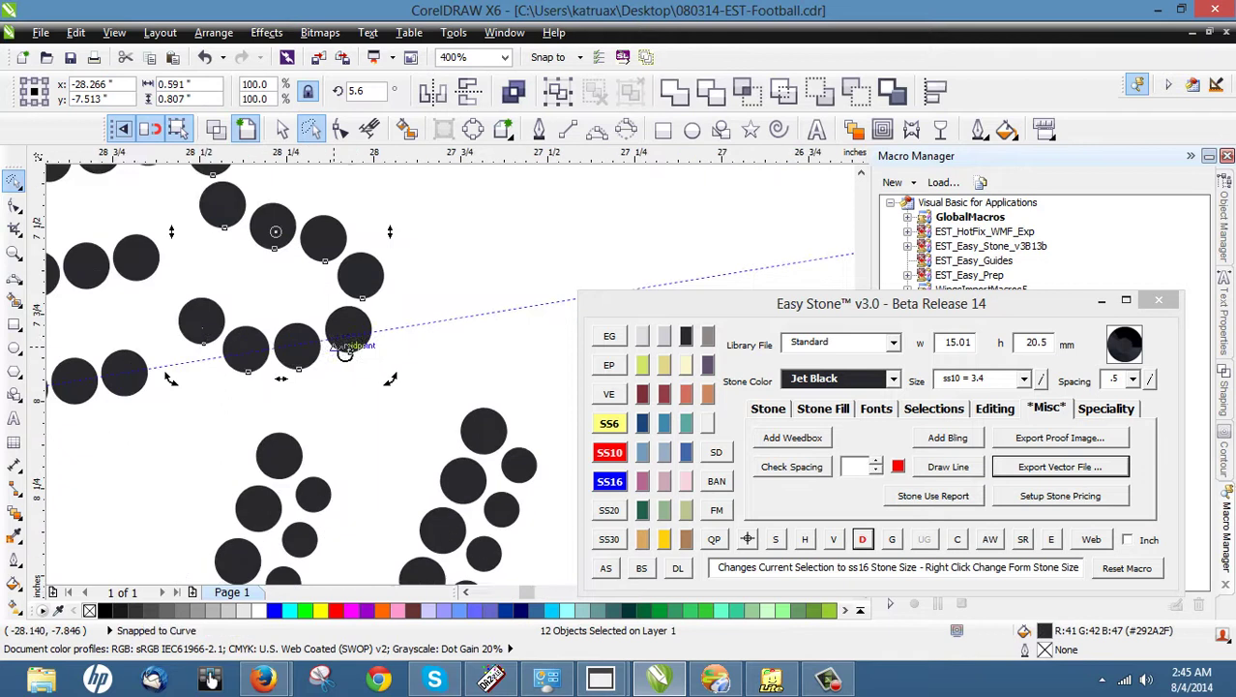
scroll(185, 330, "up", 1)
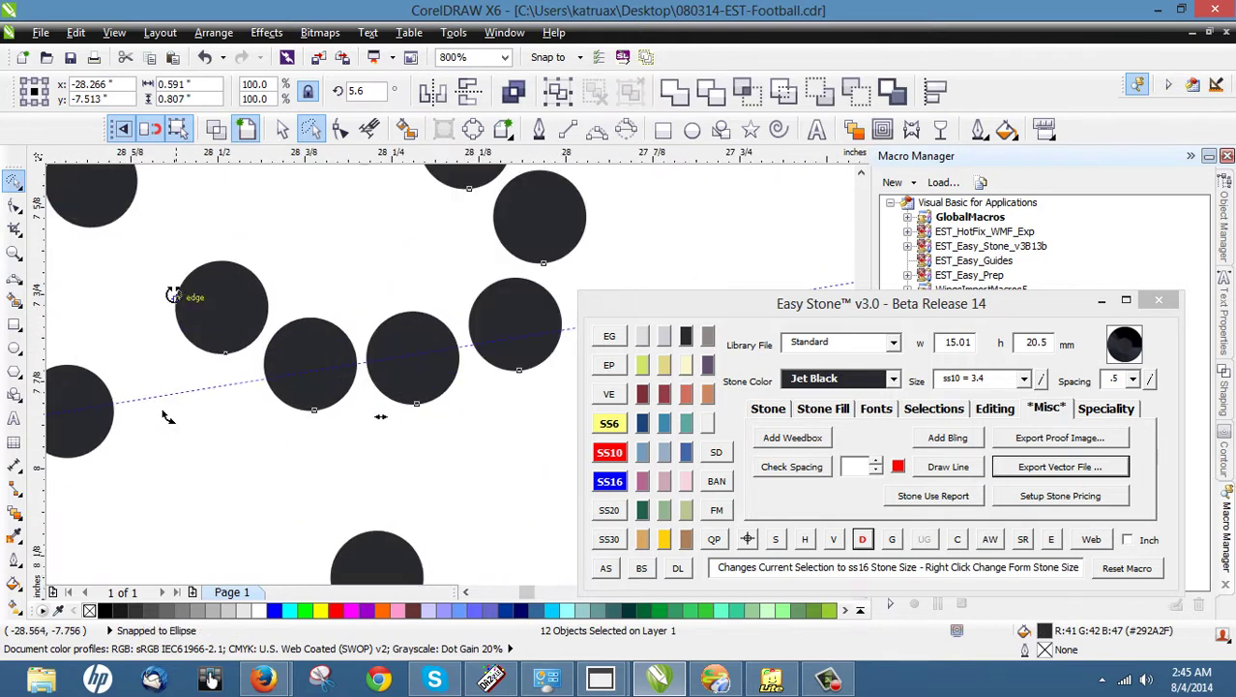
left_click_drag(232, 321, 394, 331)
scroll(396, 329, "down", 2)
left_click(406, 305)
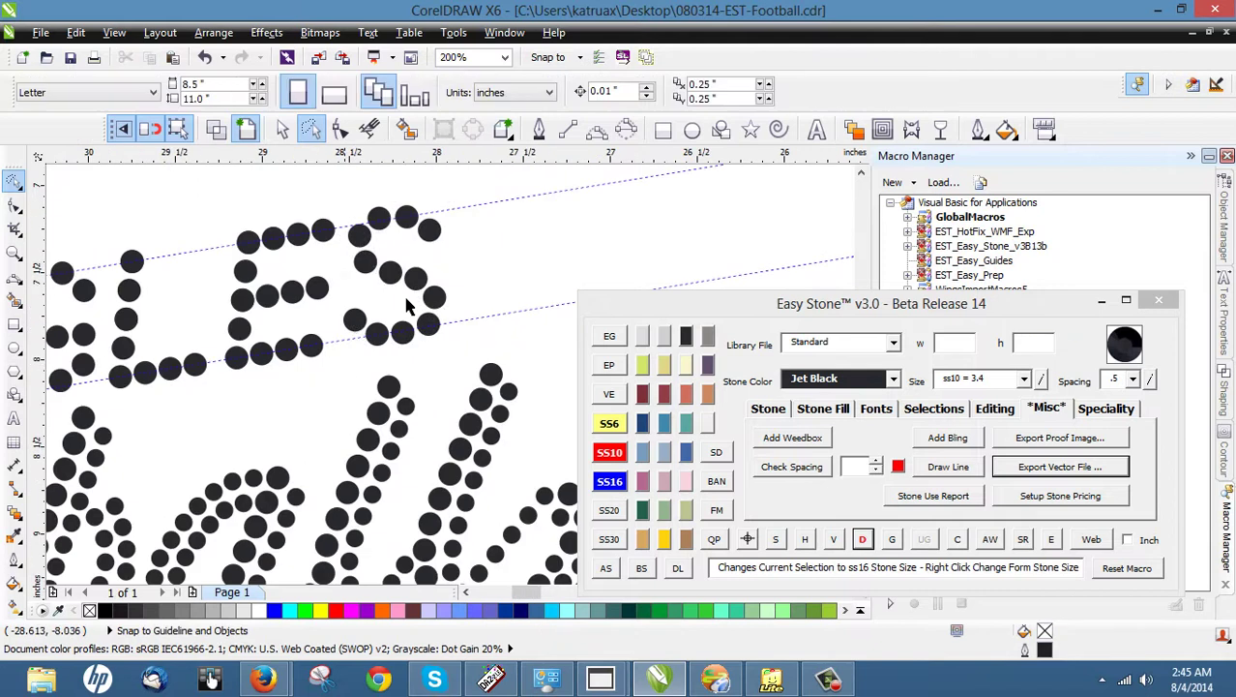
- Hide the angled guidelines and check the EAGLES lettering against the whole Football design
scroll(470, 239, "down", 1)
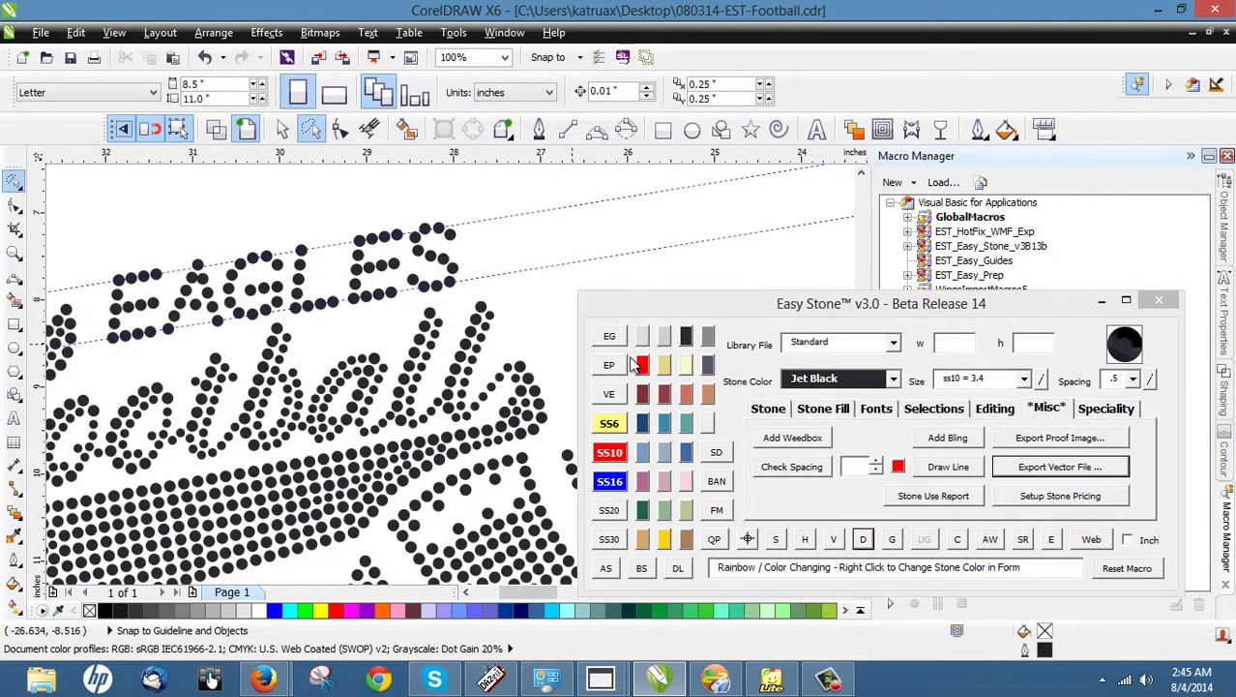
left_click(608, 336)
scroll(502, 256, "down", 1)
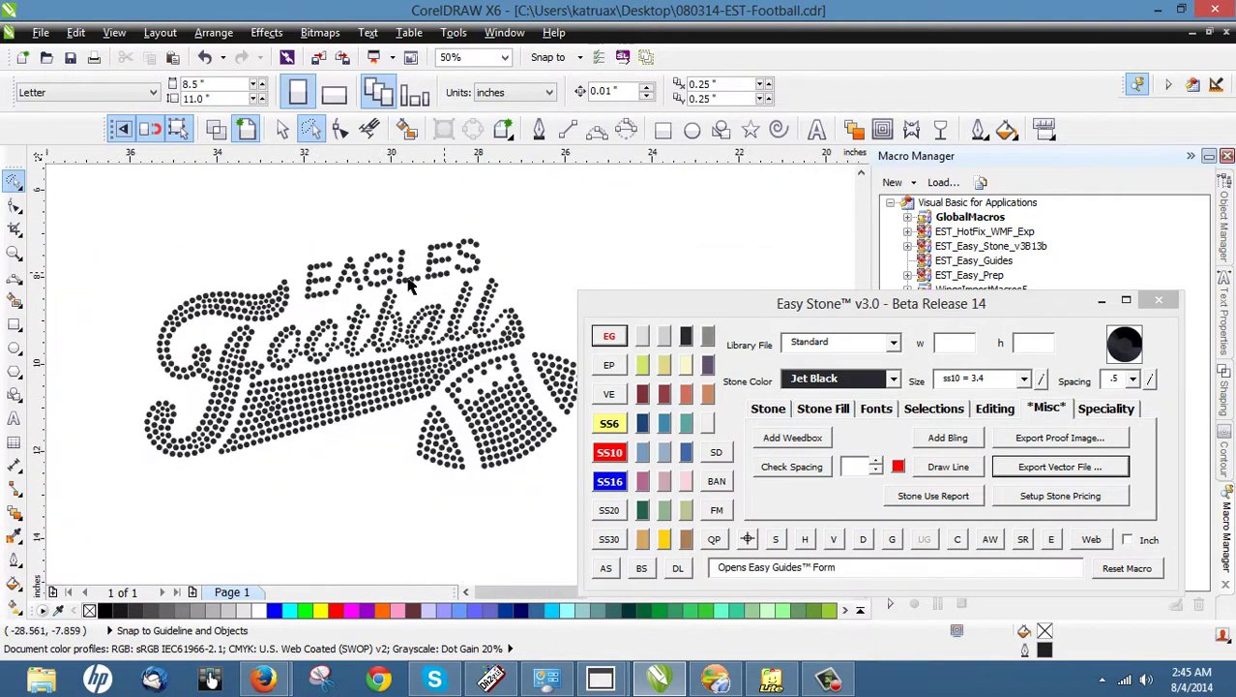
scroll(471, 251, "up", 1)
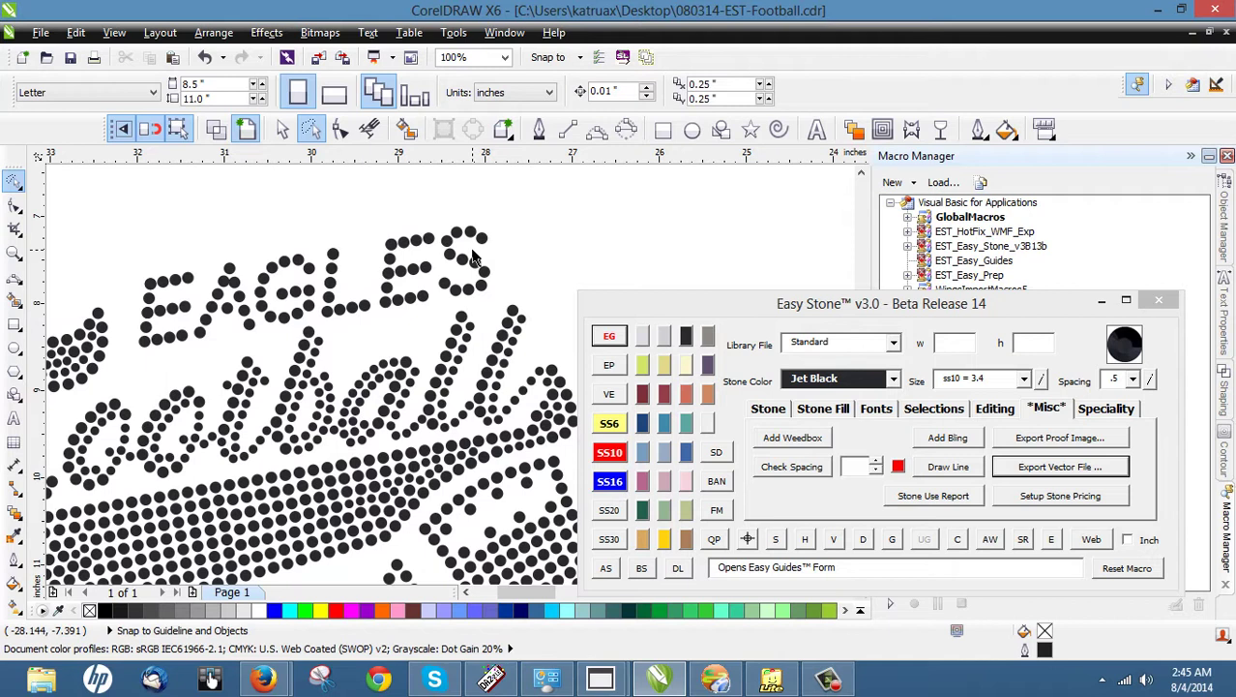
scroll(351, 229, "down", 1)
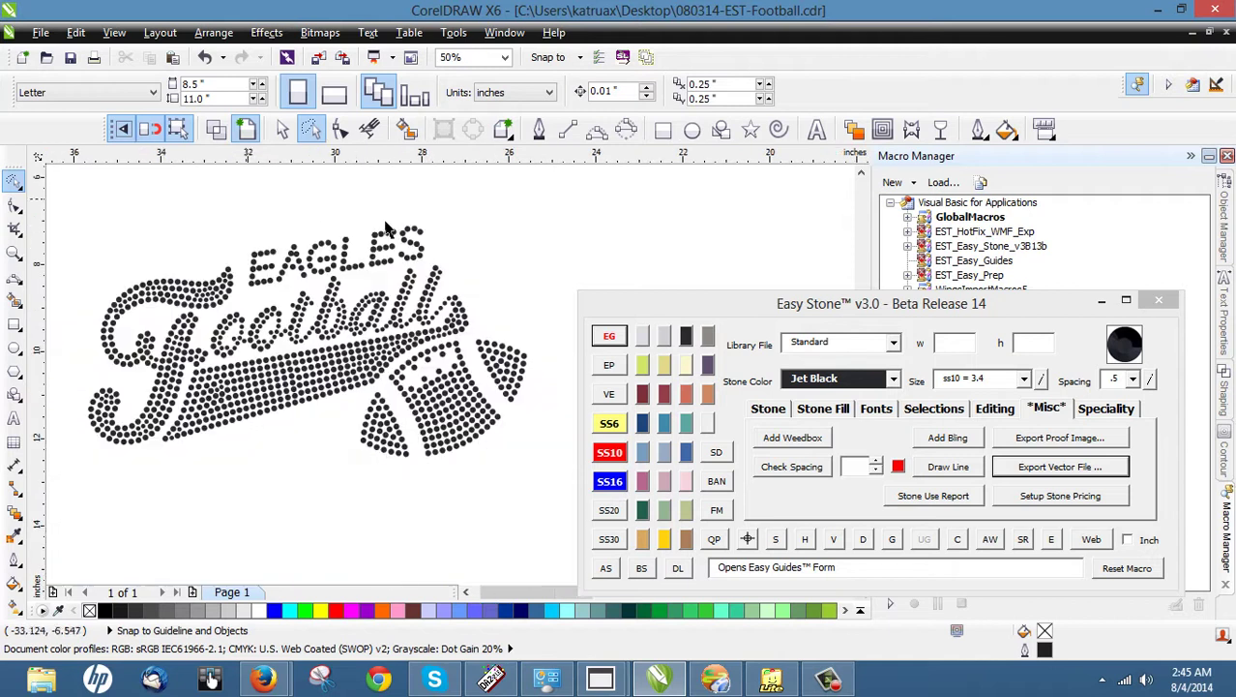
- Change all stones in the EAGLES Football design to Crystal and place a black background behind them
left_click(280, 129)
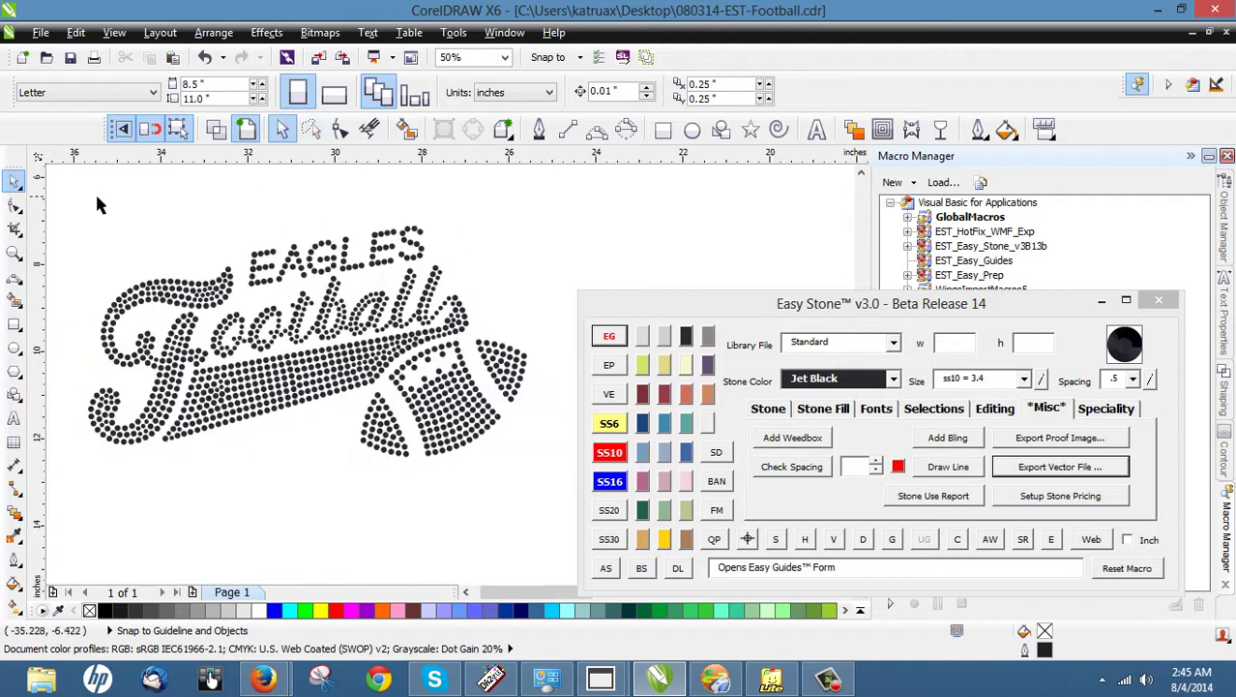
mouse_move(53, 199)
left_mouse_down()
mouse_move(559, 470)
mouse_move(585, 516)
left_mouse_up()
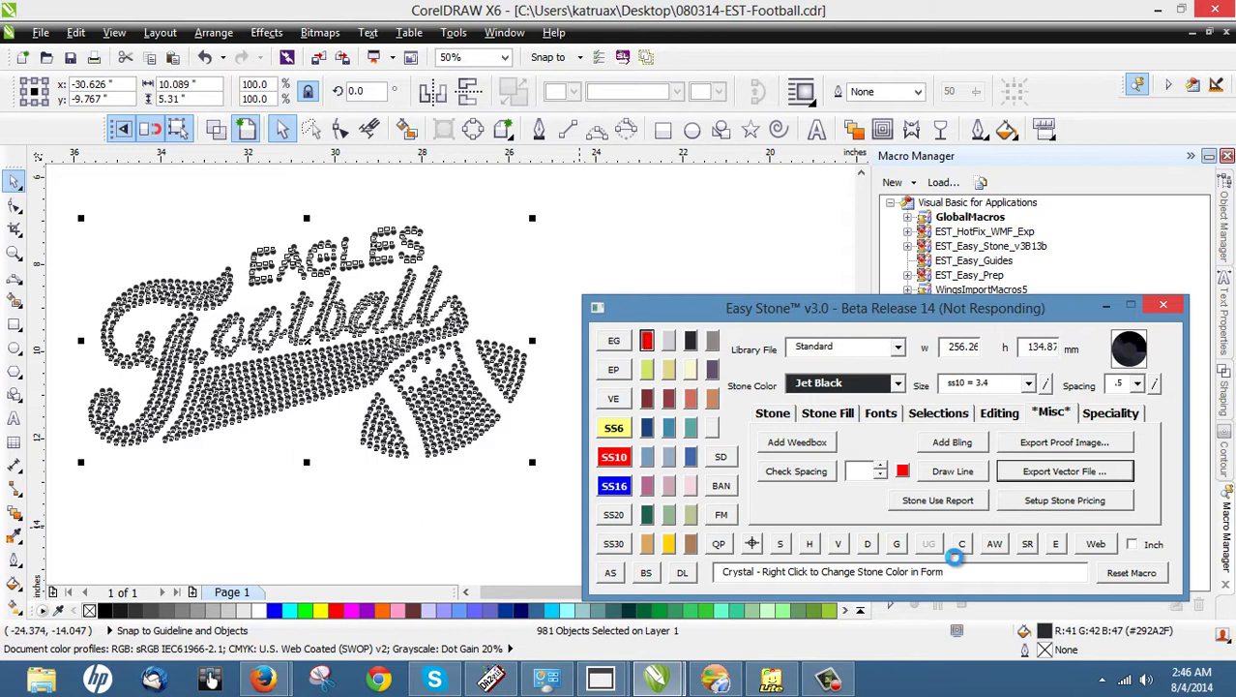
left_click(990, 539)
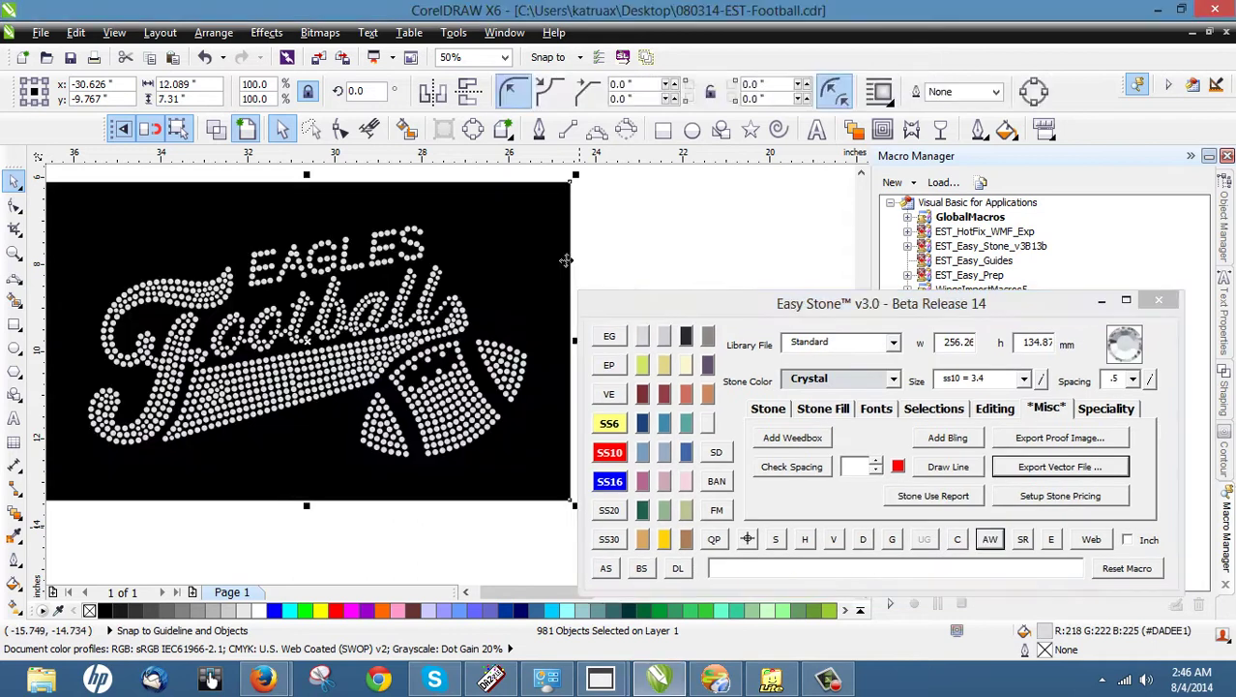
left_click(647, 263)
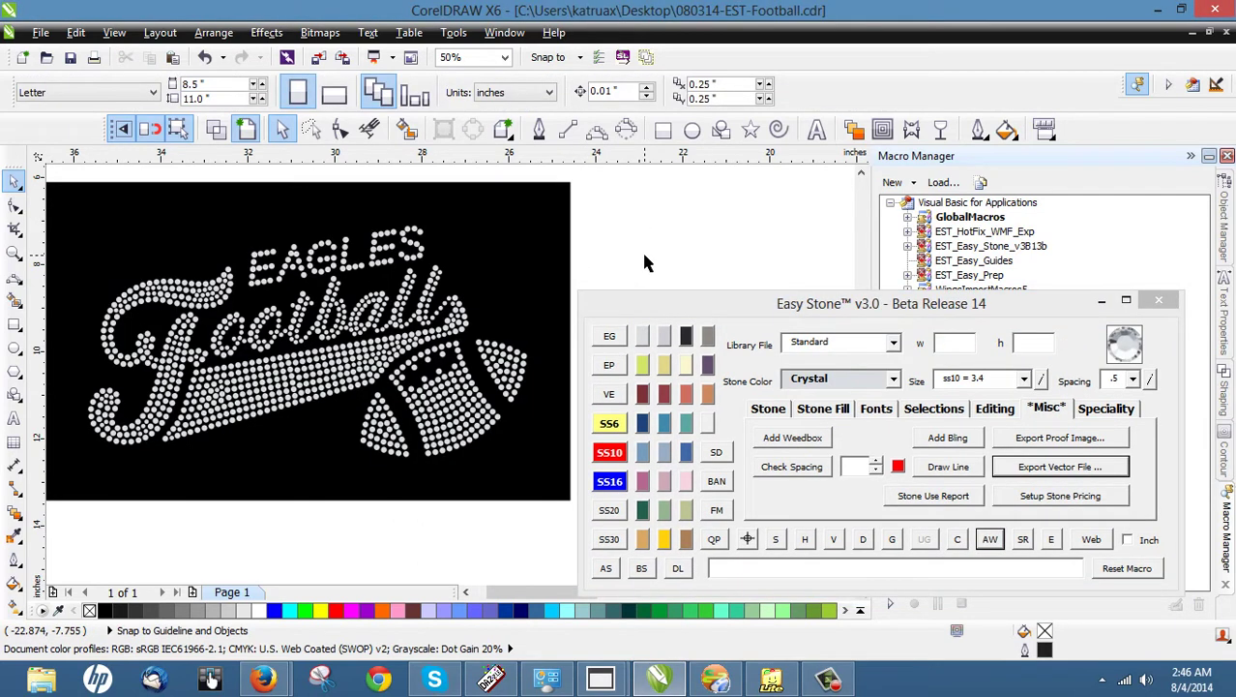